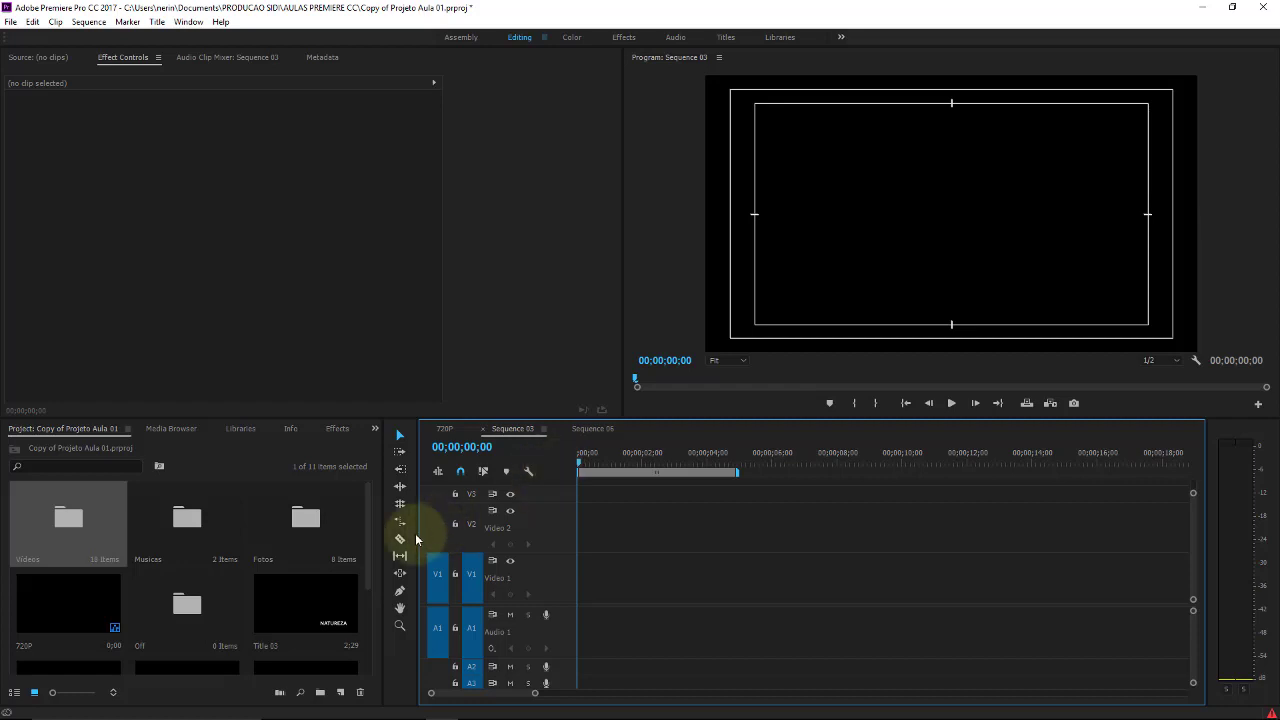
Step: Browse the Effects panel down to the Video Effects > Keying group
left_click(378, 550)
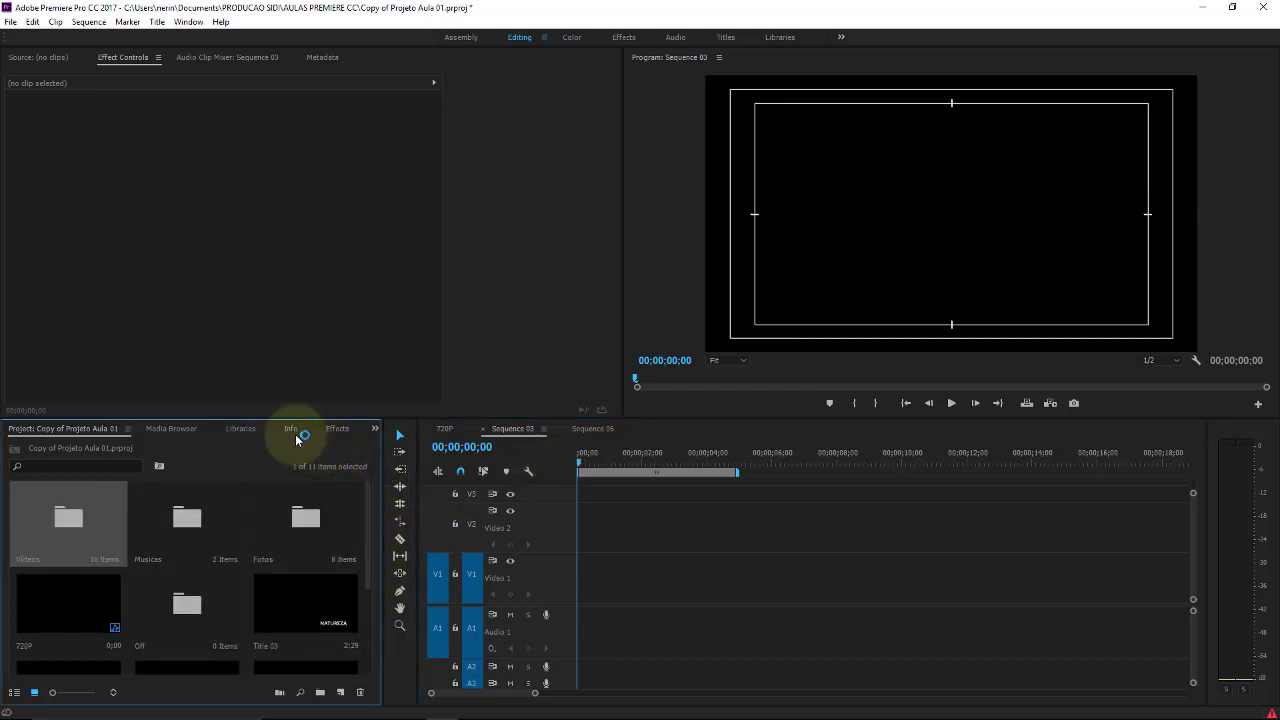
left_click(340, 429)
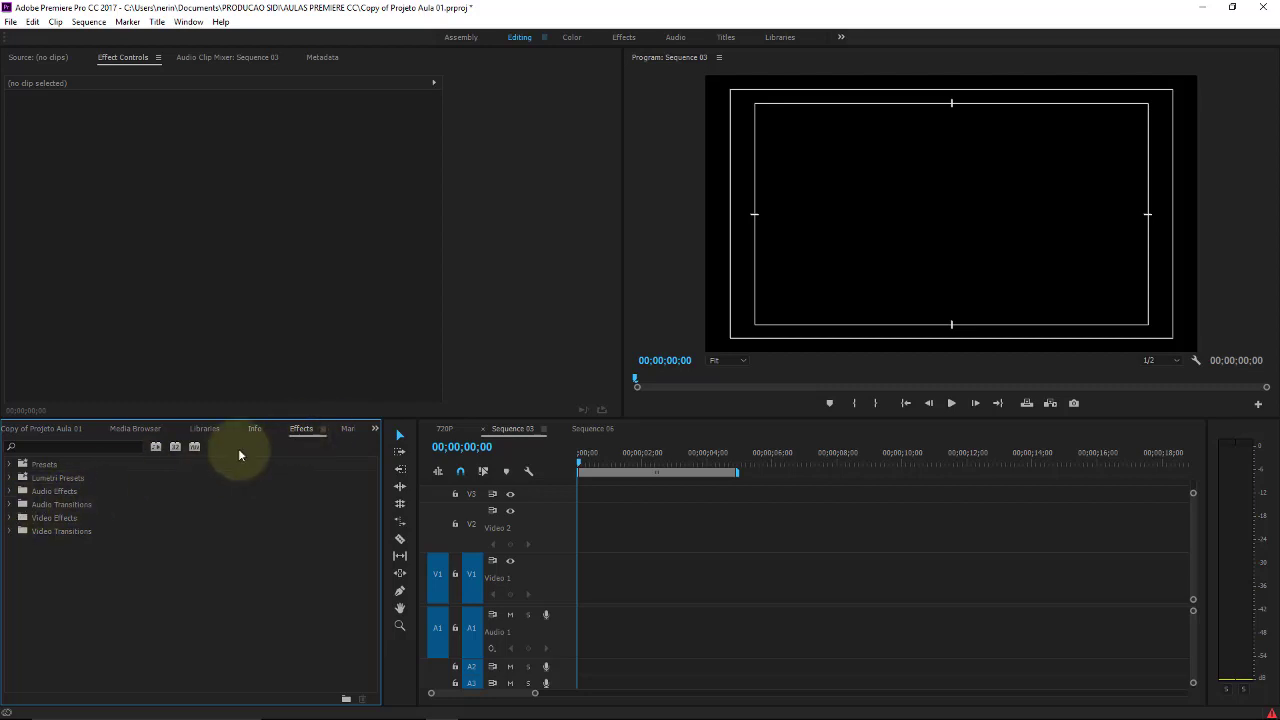
left_click(11, 518)
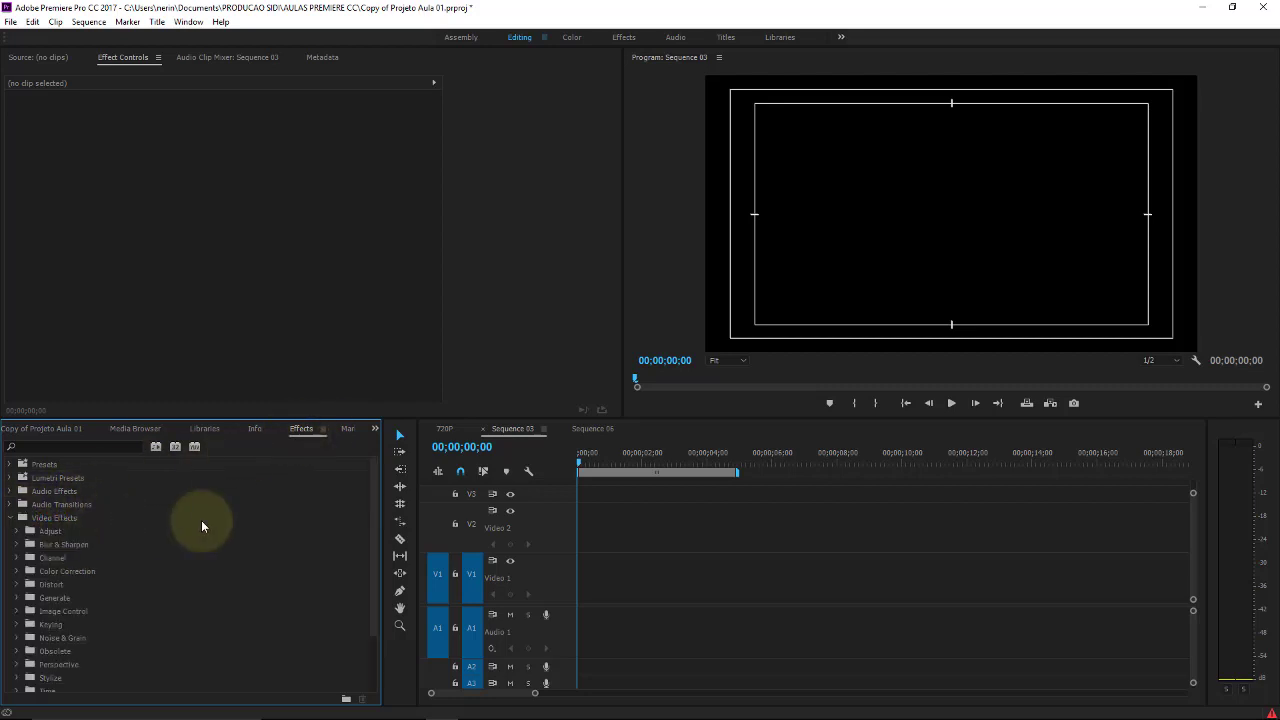
left_click_drag(371, 479, 366, 522)
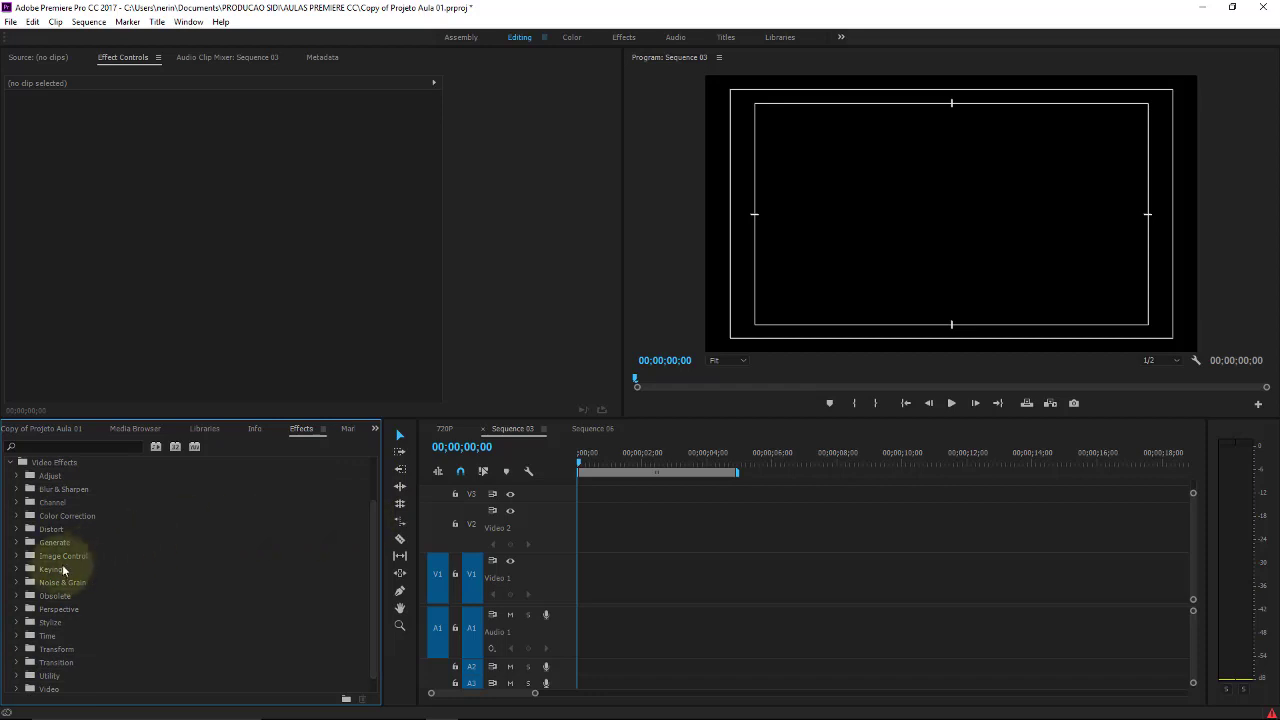
left_click(17, 569)
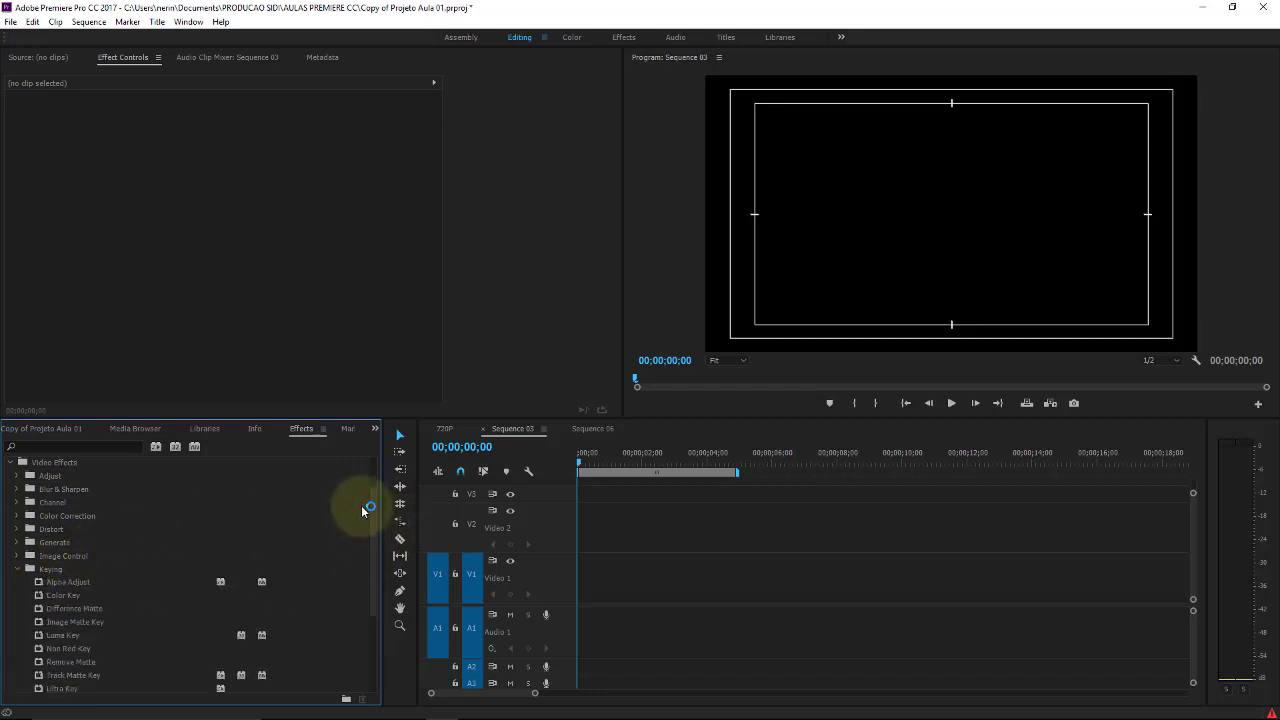
Step: Place MVI_9680.MP4 from the Videos bin at the start of V1/A1 and scrub through it
left_click(64, 431)
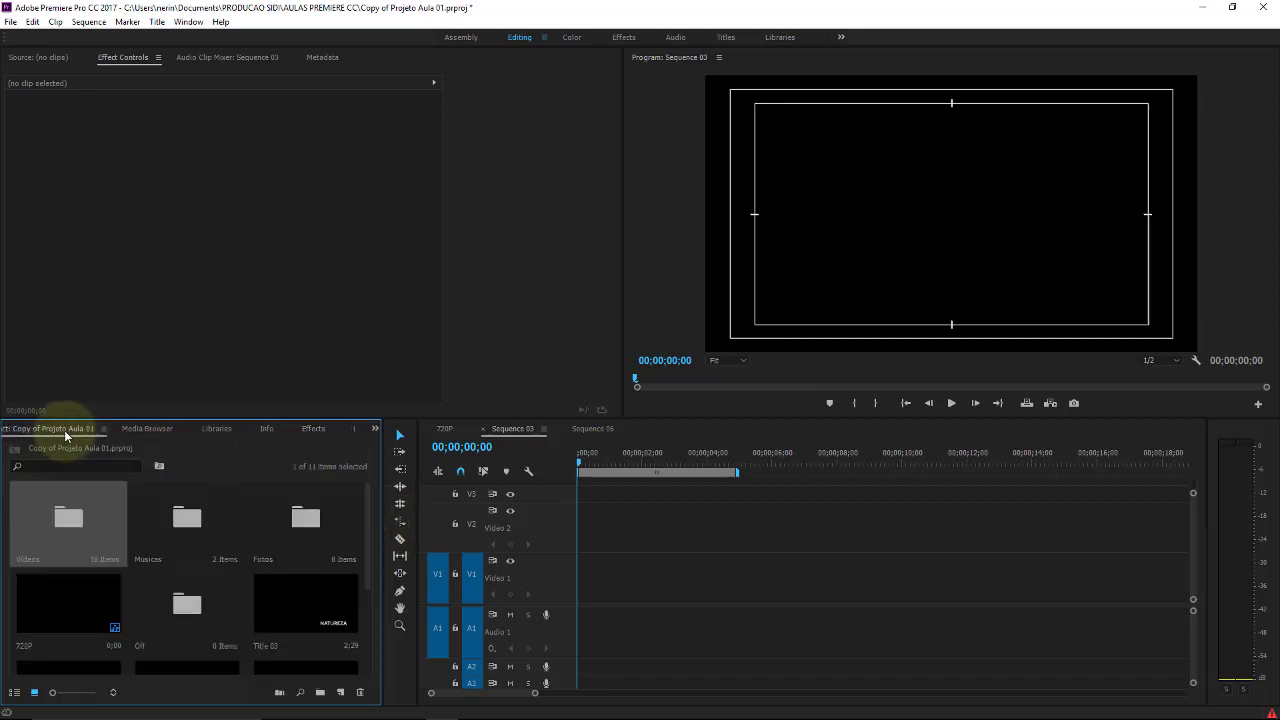
double_click(64, 490)
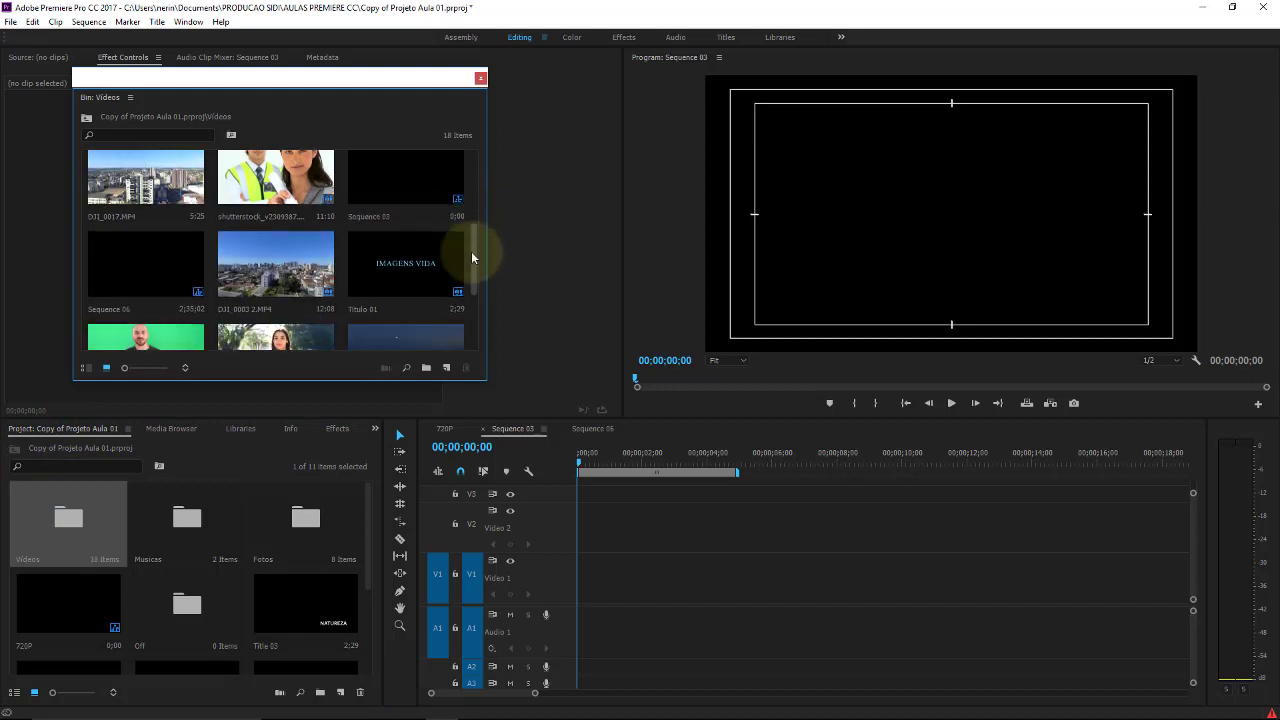
scroll(420, 260, "down", 3)
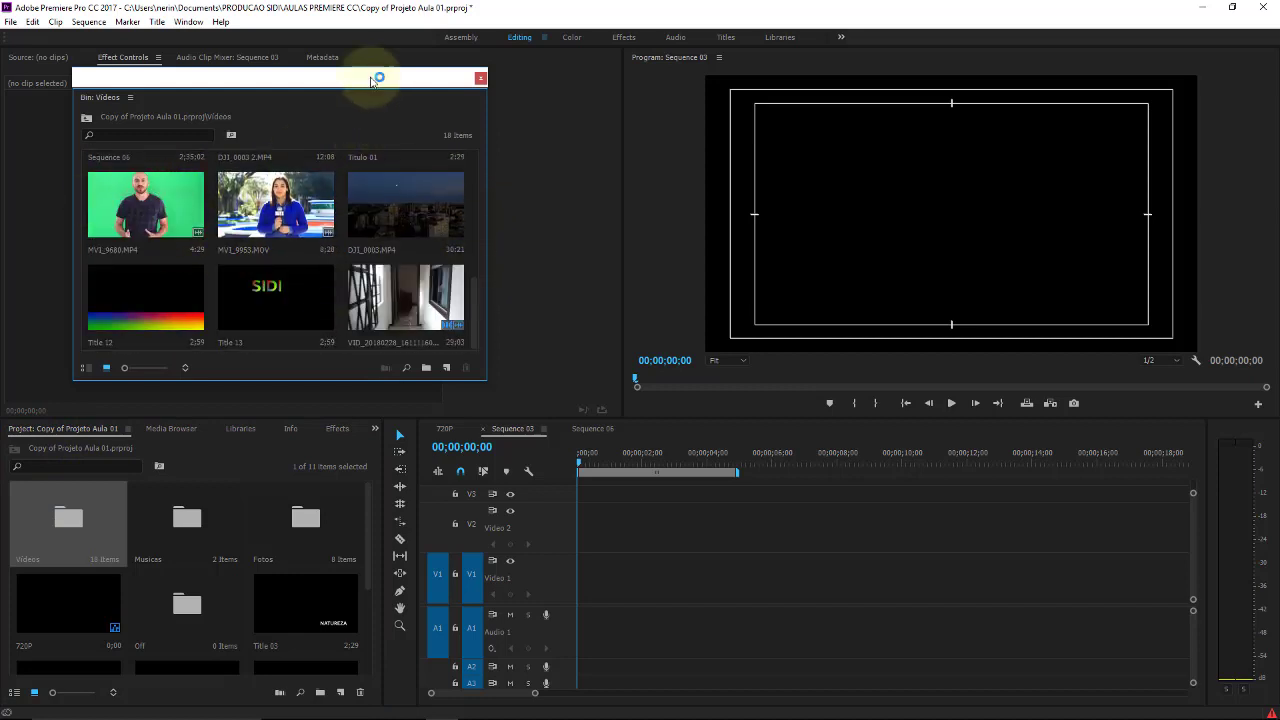
left_click_drag(376, 80, 293, 264)
left_click_drag(50, 408, 586, 600)
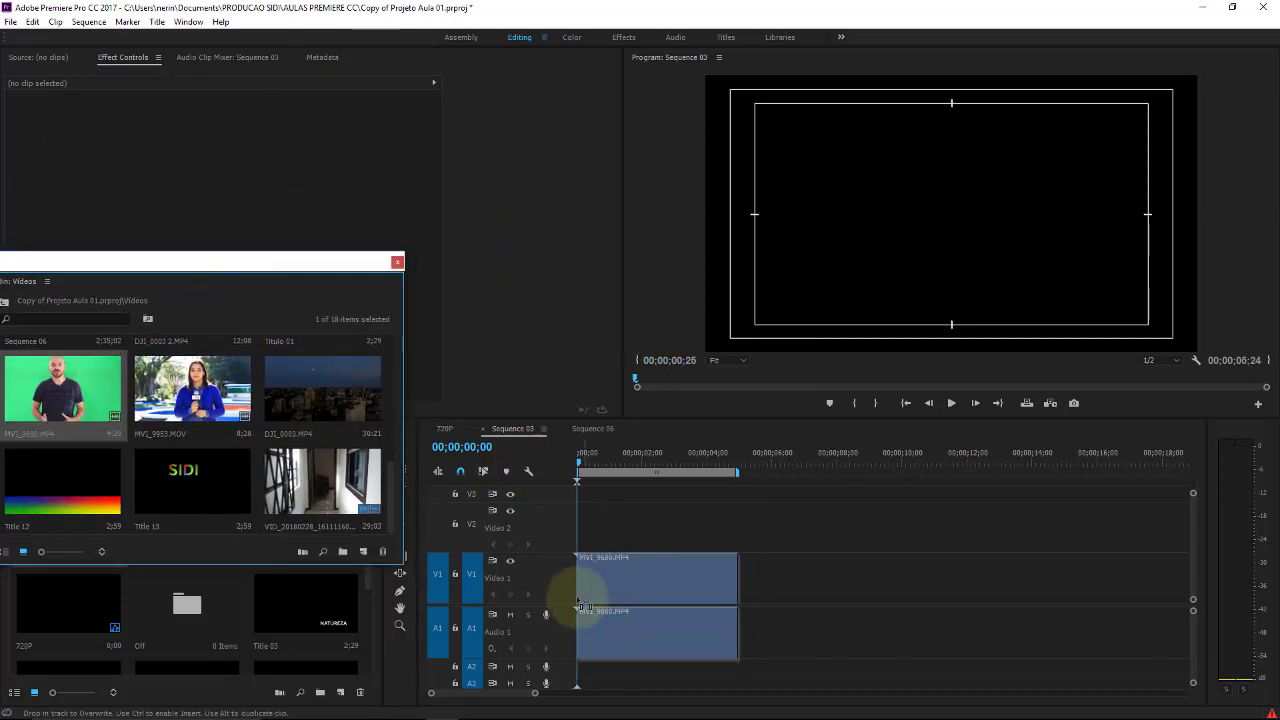
left_click(397, 262)
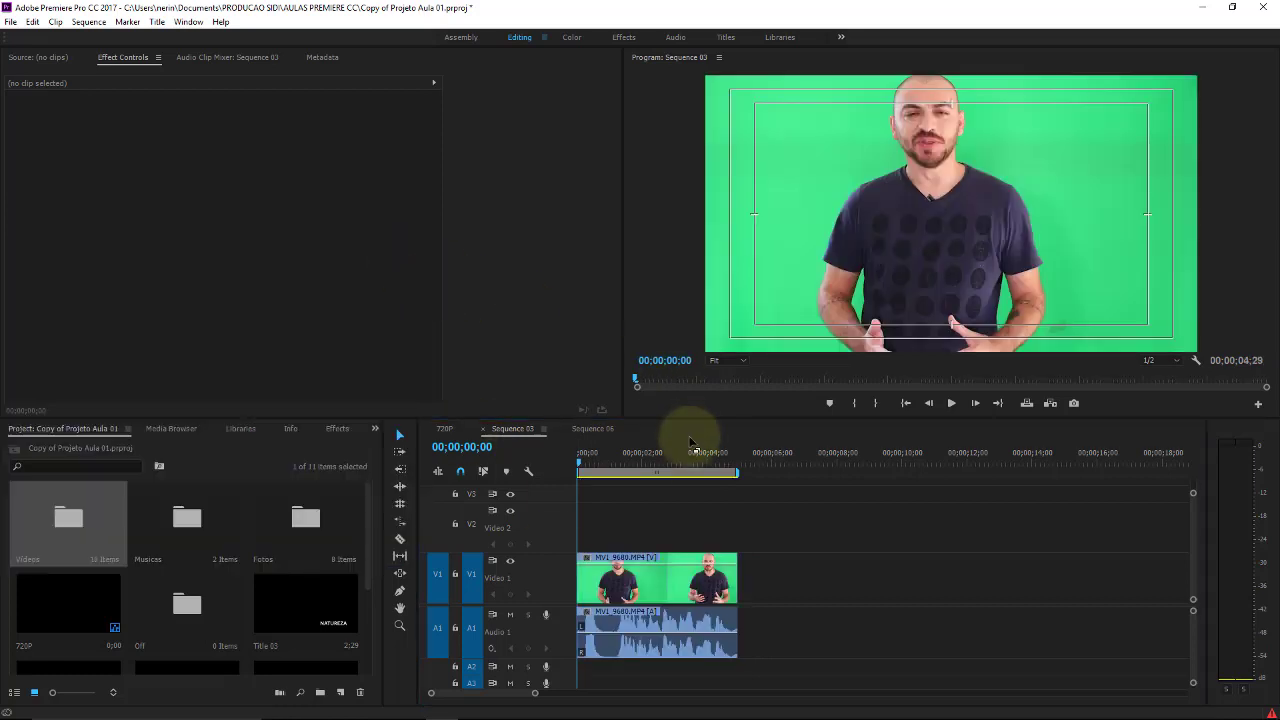
left_click_drag(710, 456, 727, 462)
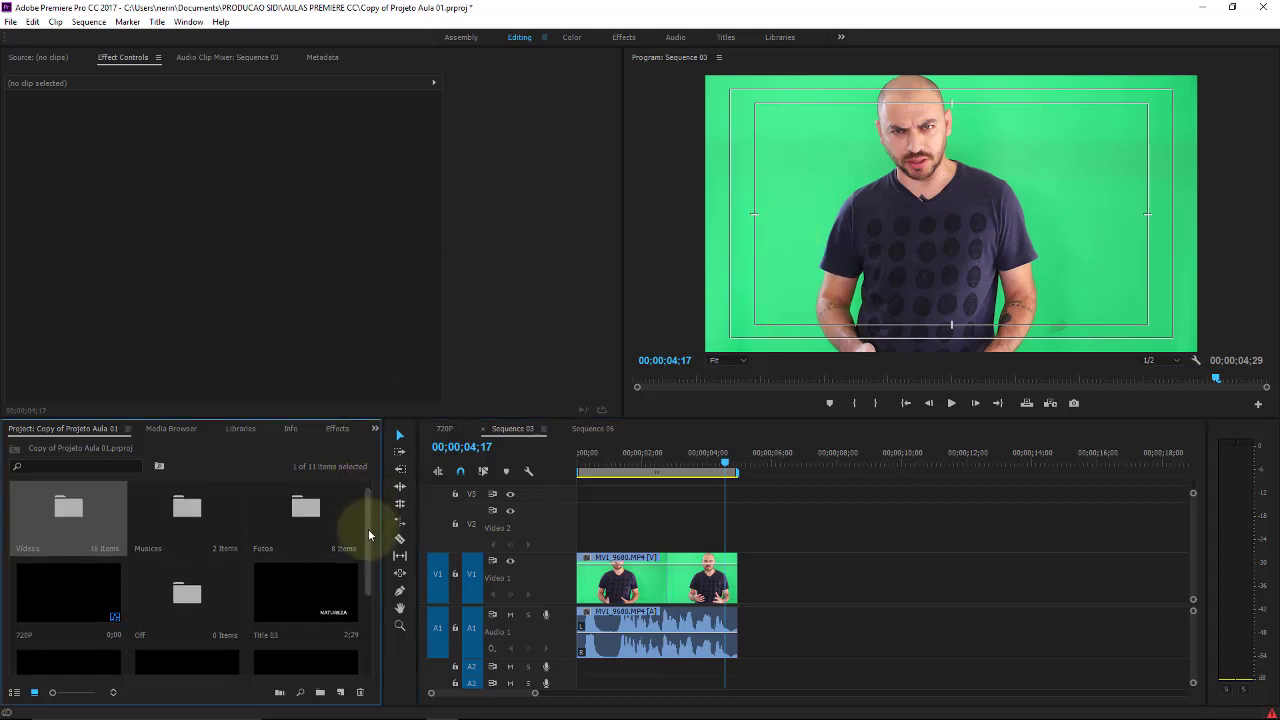
Step: Move the green-screen clip from V1 up to V2
scroll(375, 505, "down", 1)
left_click(622, 565)
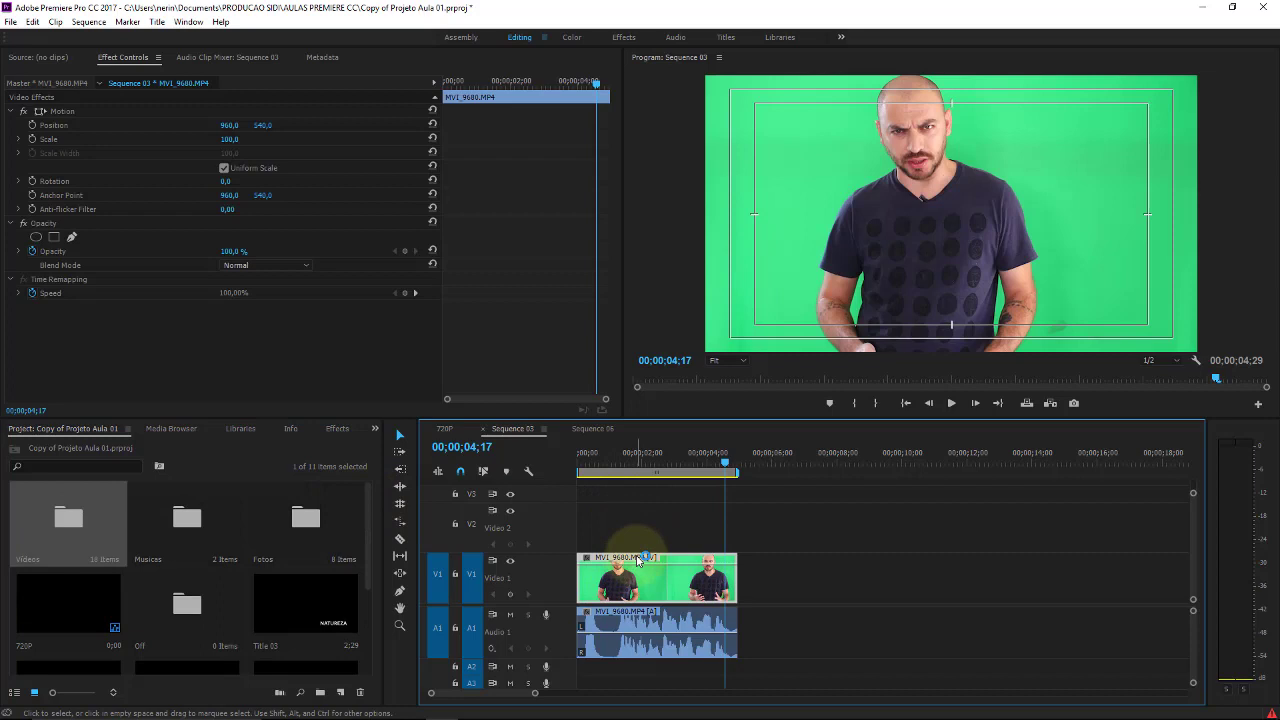
mouse_move(622, 557)
left_mouse_down()
mouse_move(643, 540)
mouse_move(640, 520)
left_mouse_up()
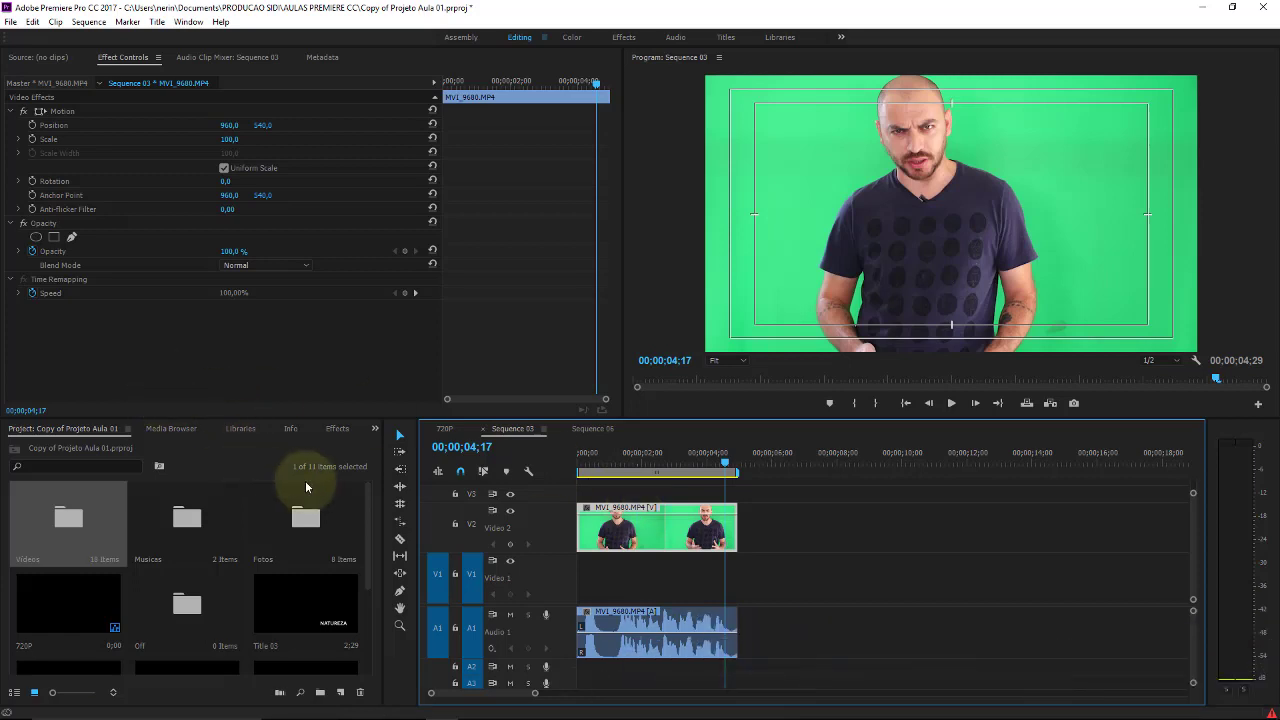
Step: Add DJI_0003 2.MP4 from the Videos bin onto V1 beneath the green-screen clip
double_click(85, 490)
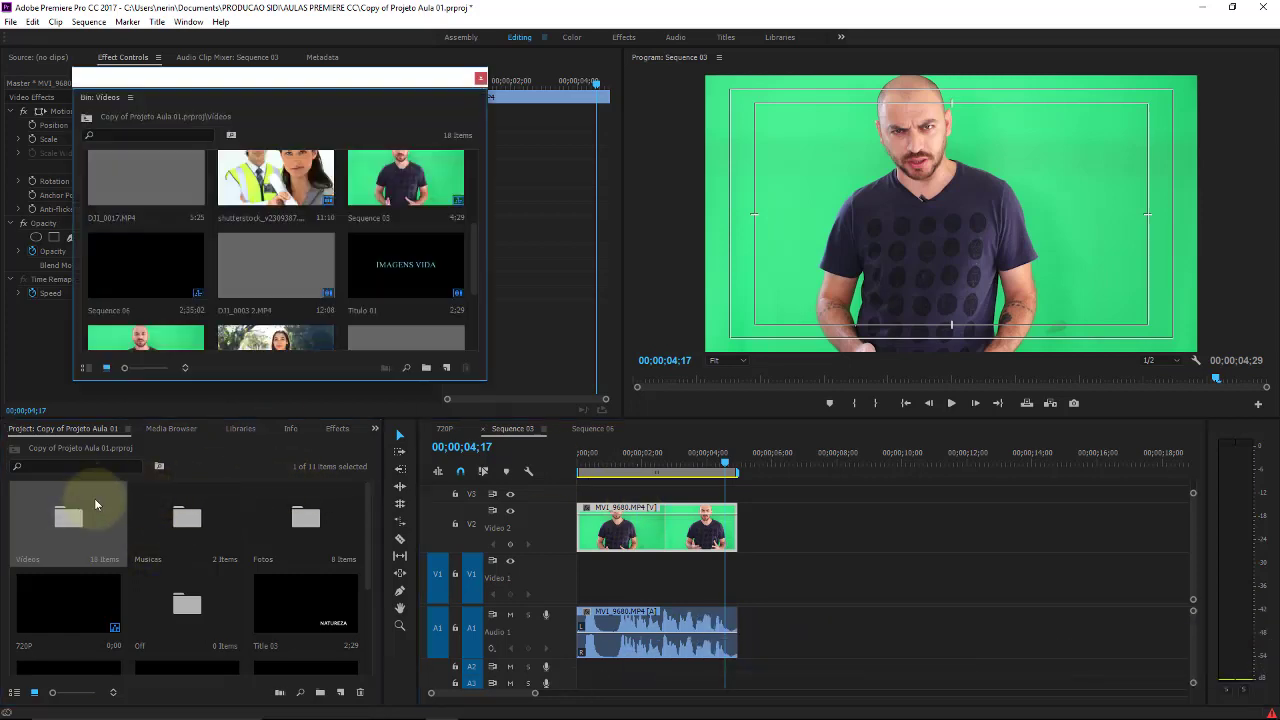
left_click(481, 79)
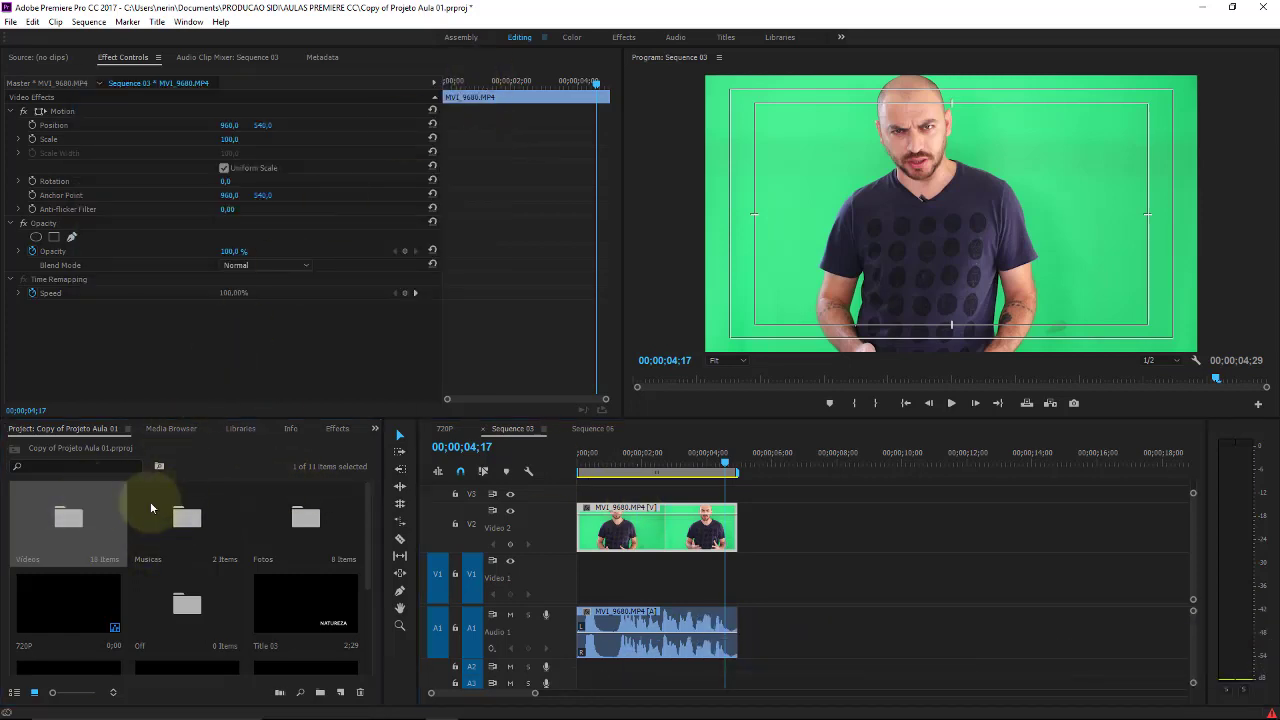
double_click(88, 515)
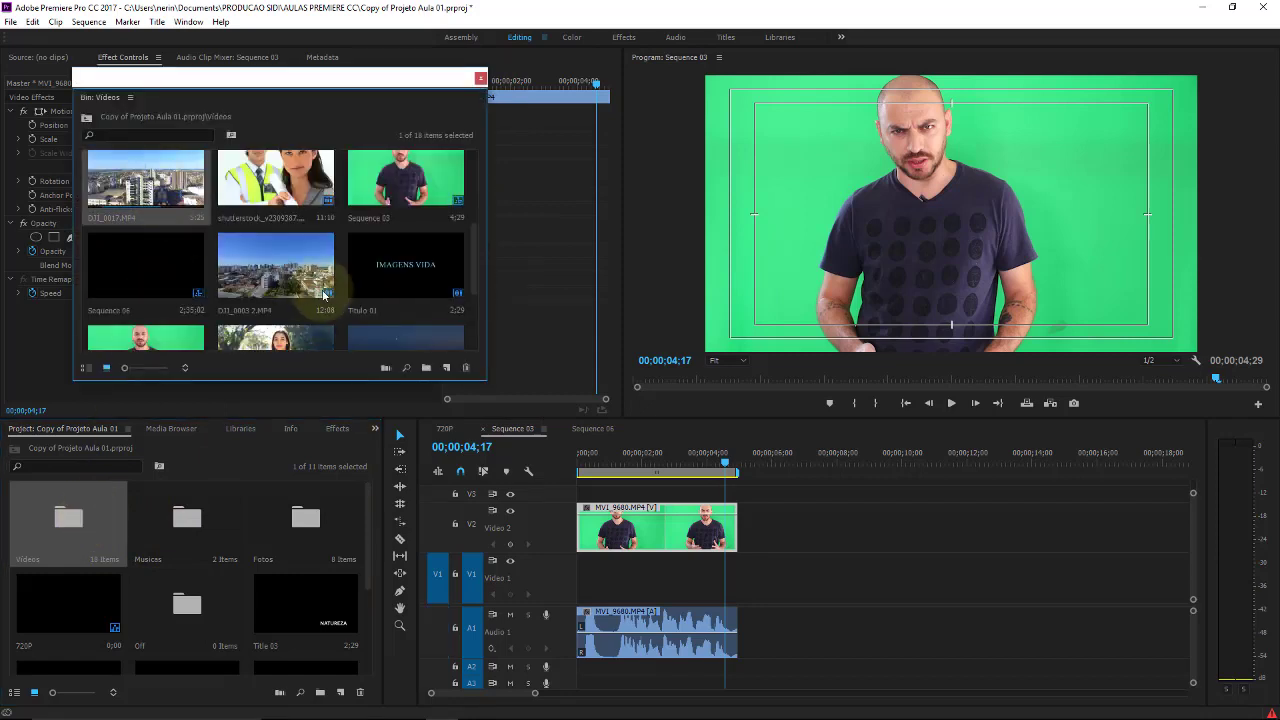
double_click(278, 266)
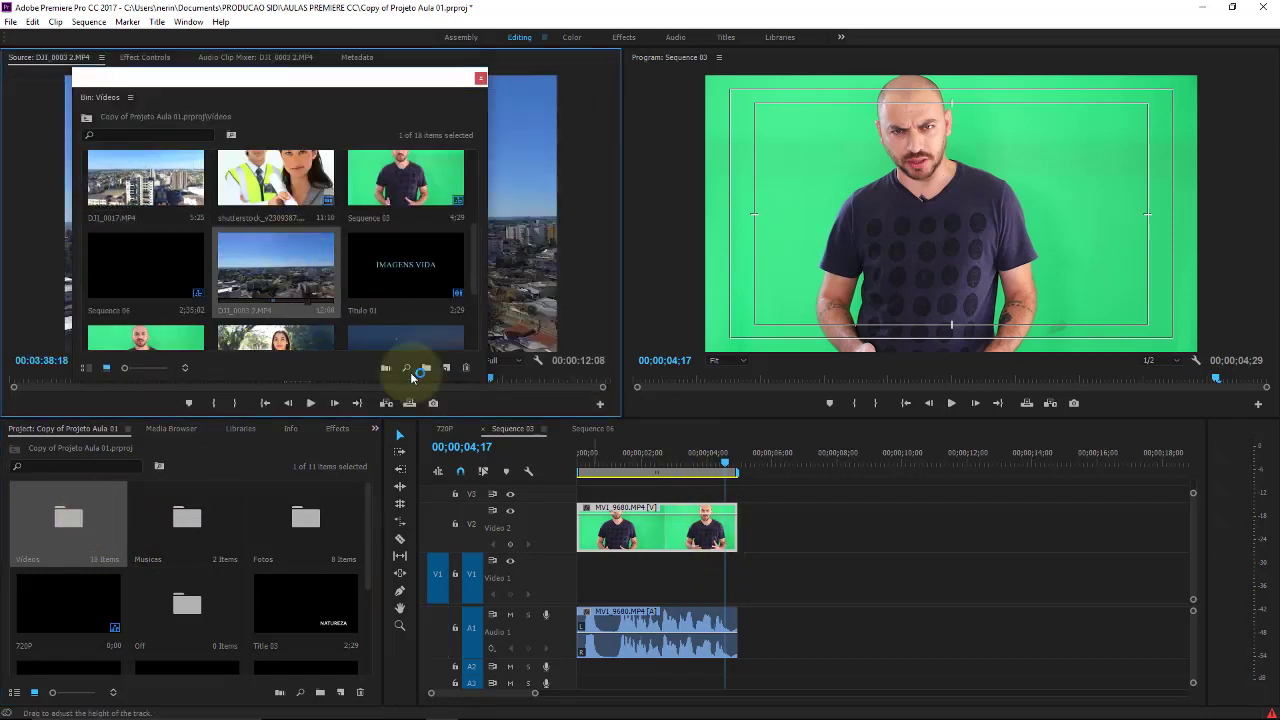
left_click(278, 268)
left_click_drag(260, 269, 565, 598)
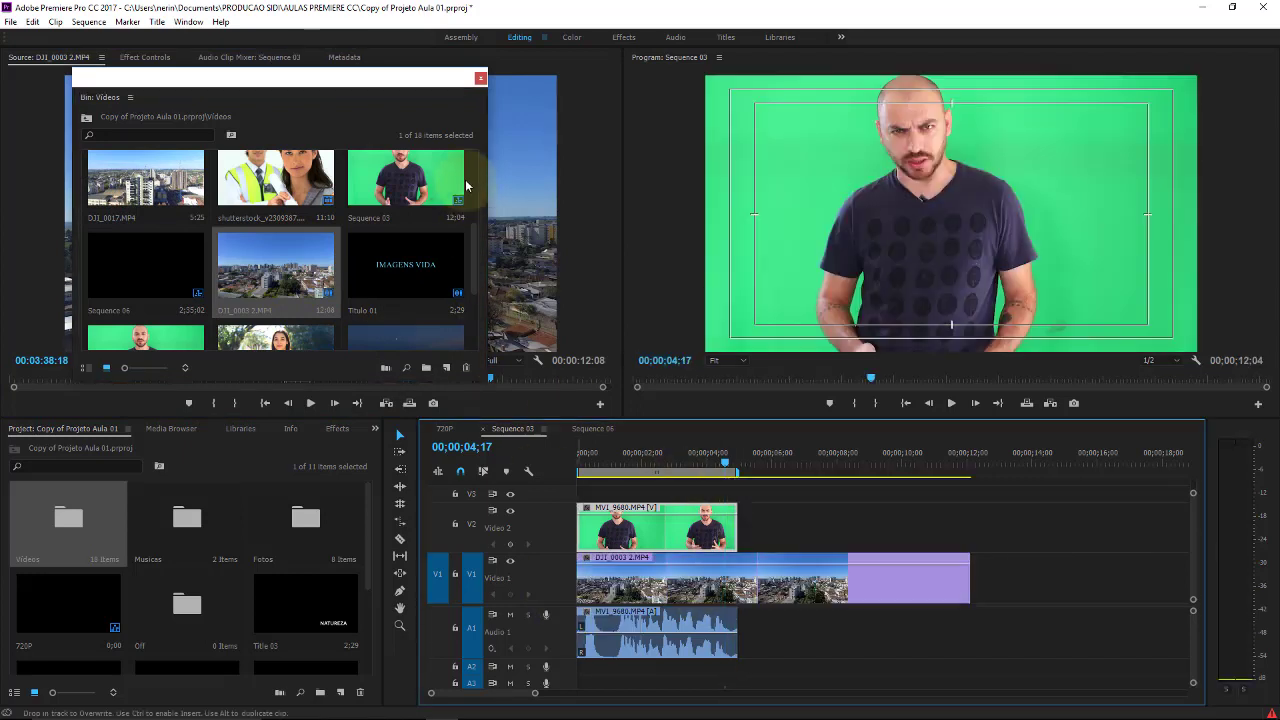
left_click(480, 77)
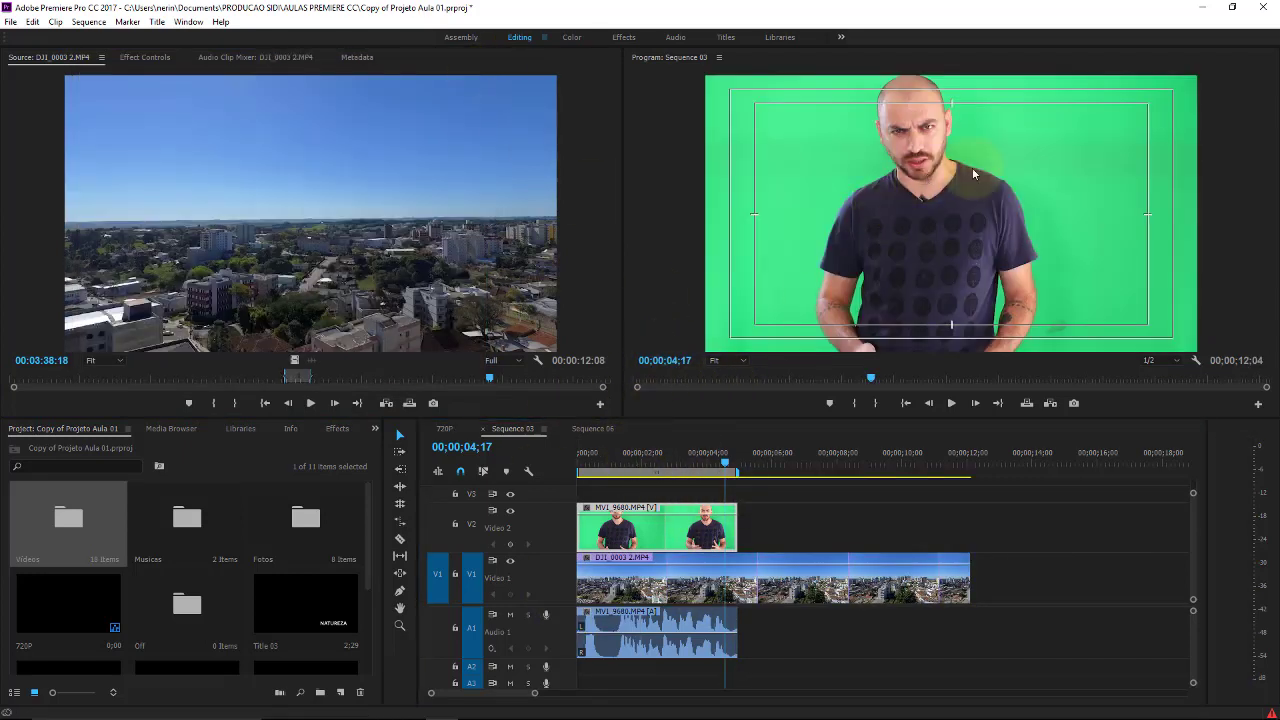
left_click(702, 592)
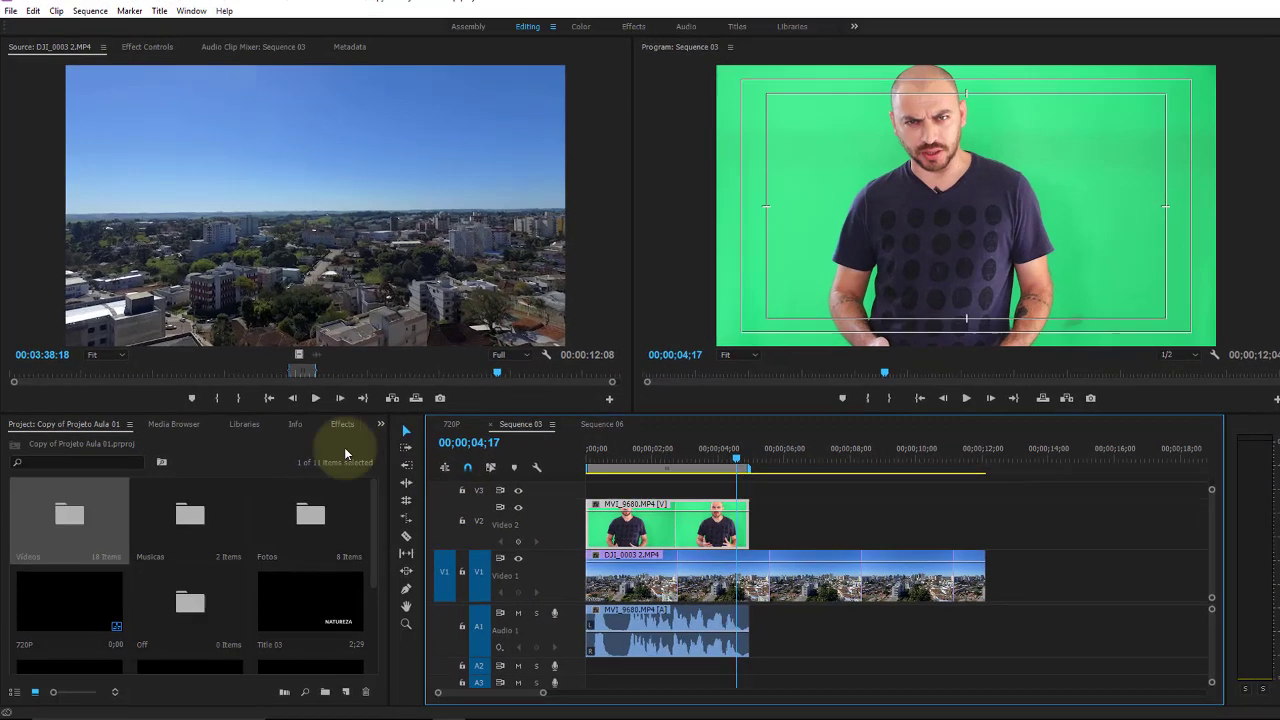
Step: With the playhead at 00;00;01;24, apply Ultra Key from Video Effects > Keying to the V2 clip
left_click(342, 425)
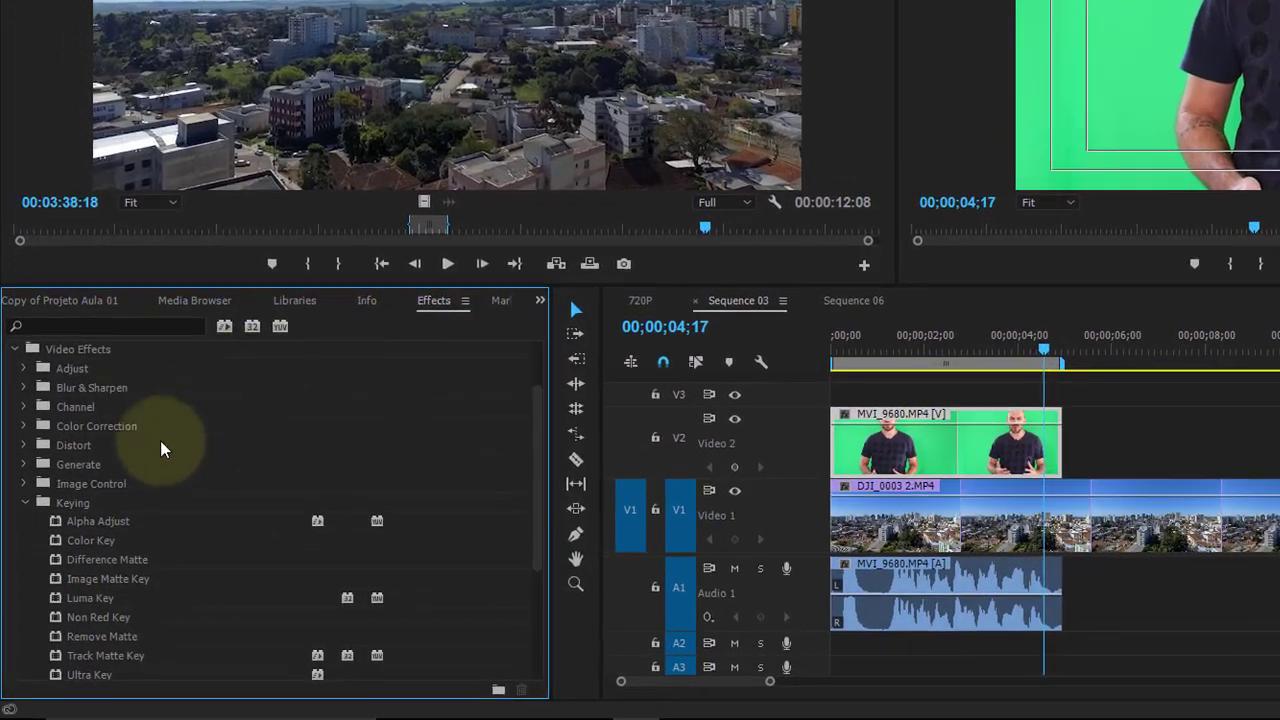
scroll(528, 513, "down", 3)
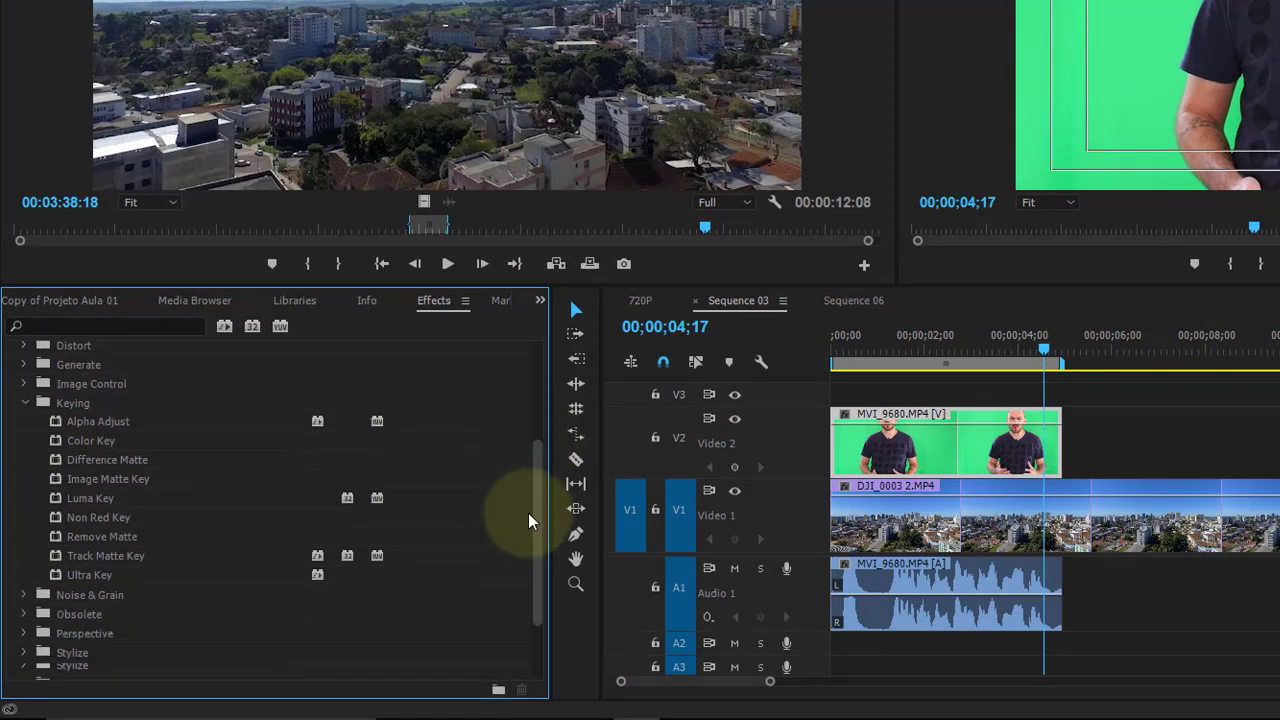
scroll(529, 535, "down", 3)
scroll(529, 535, "up", 3)
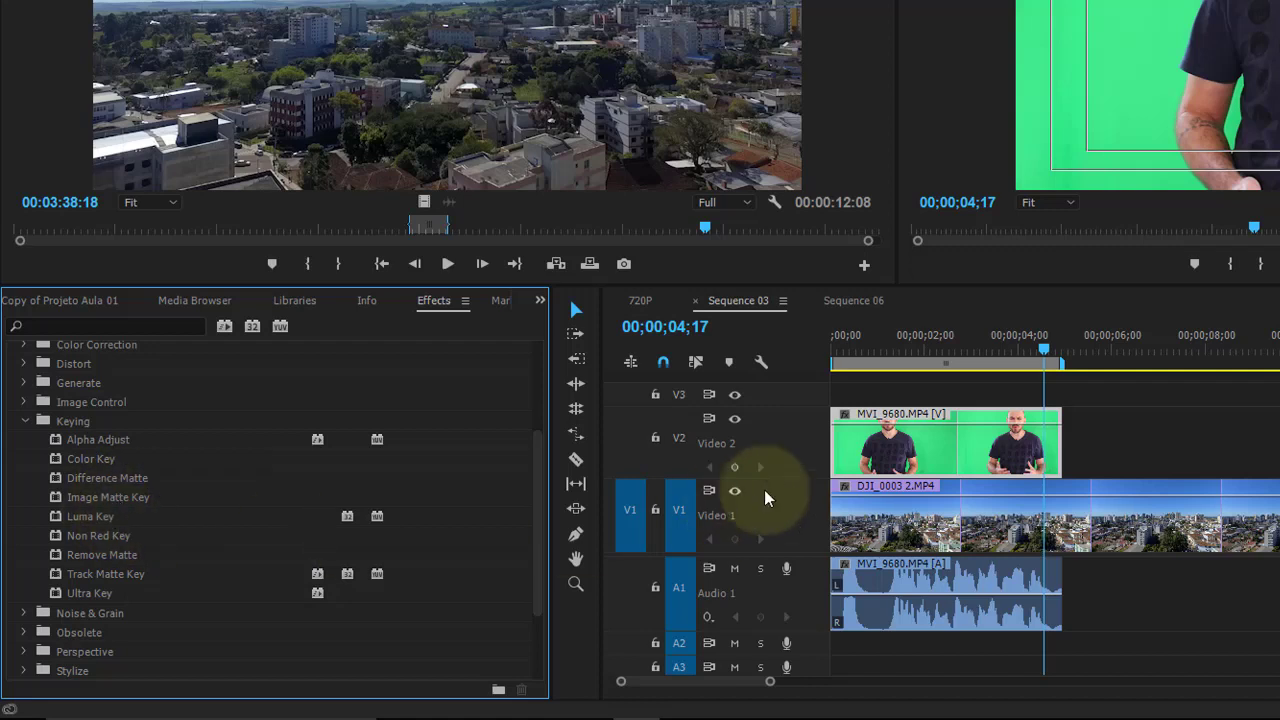
left_click(915, 336)
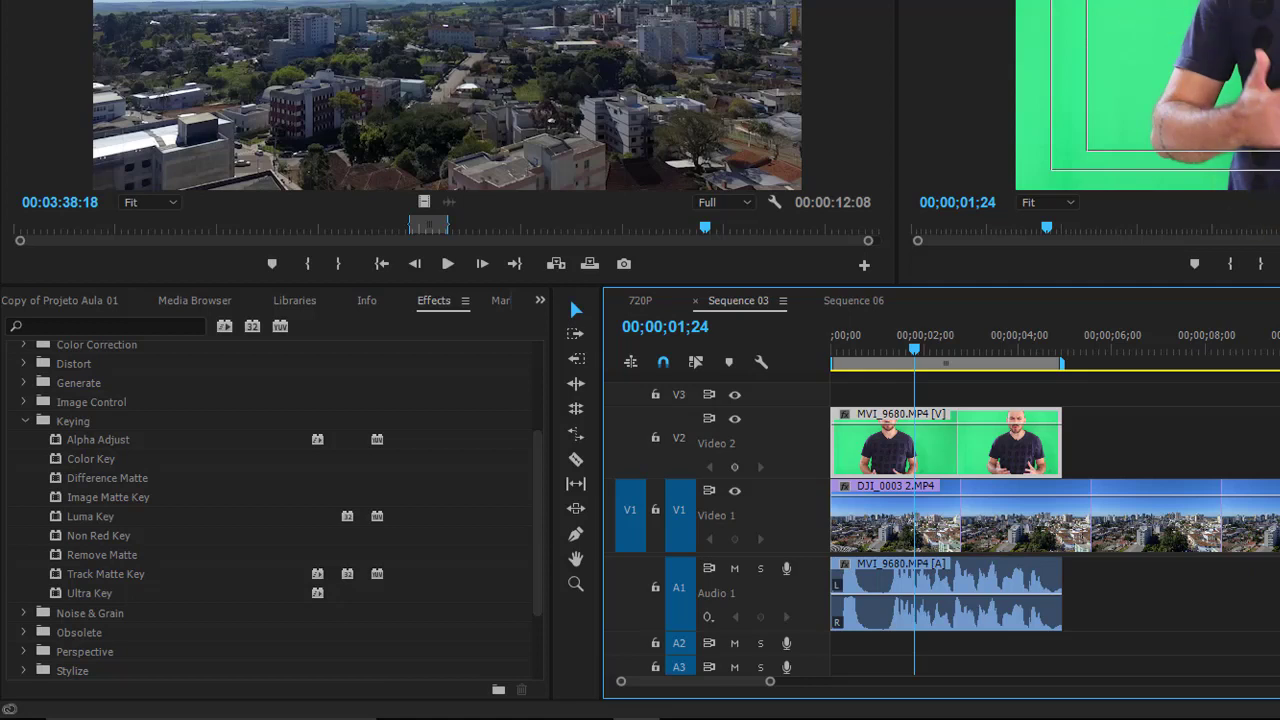
left_click(76, 594)
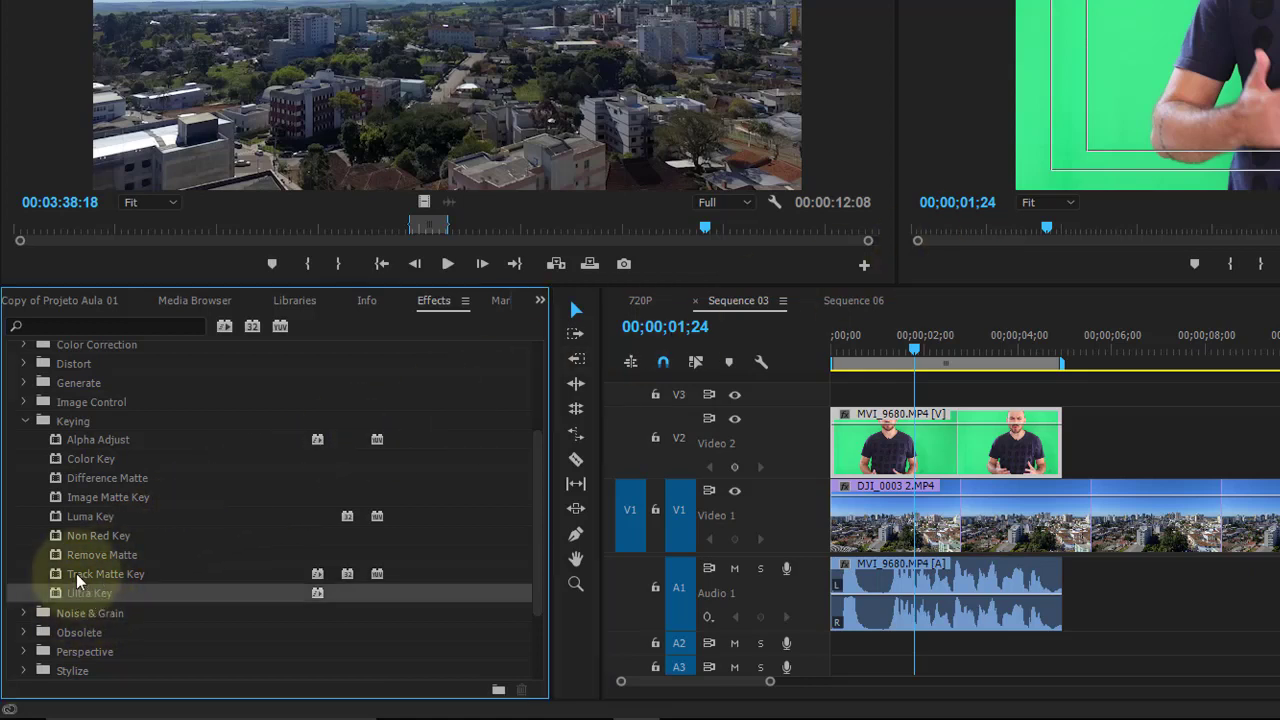
left_click_drag(67, 593, 944, 449)
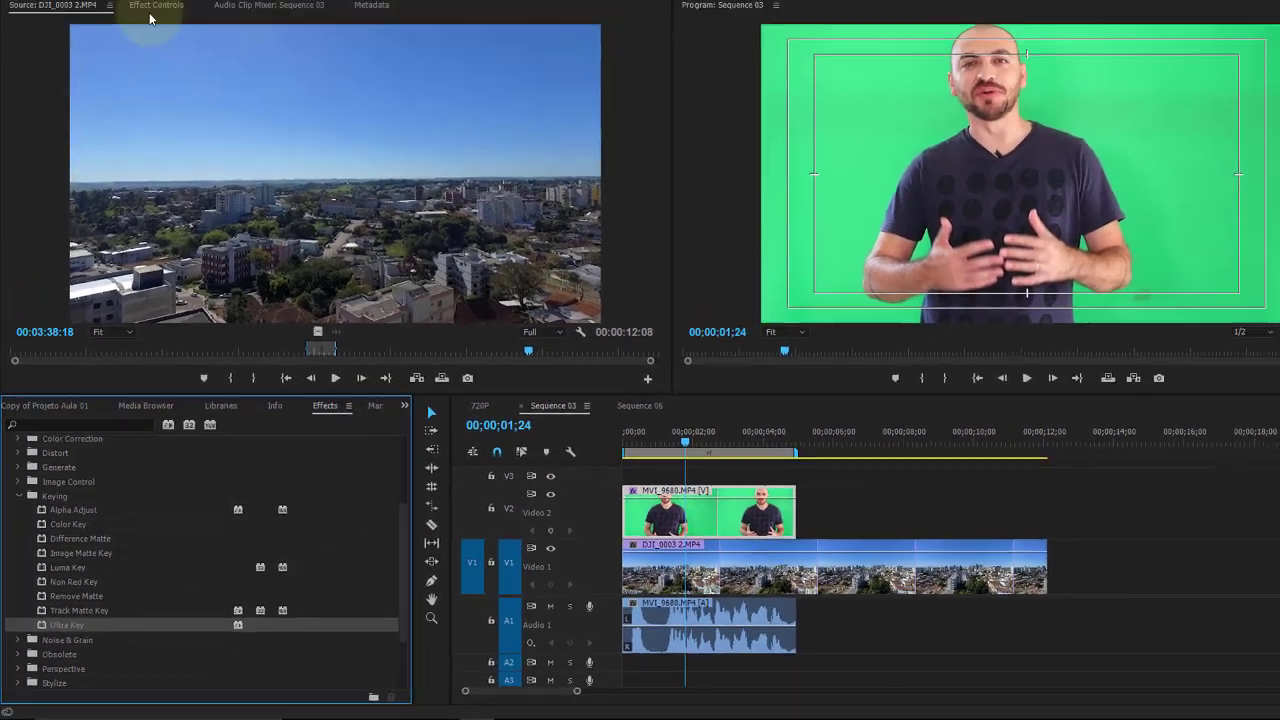
Step: At 00;00;04;17, sample the green backdrop with Ultra Key's Key Color eyedropper
left_click(136, 59)
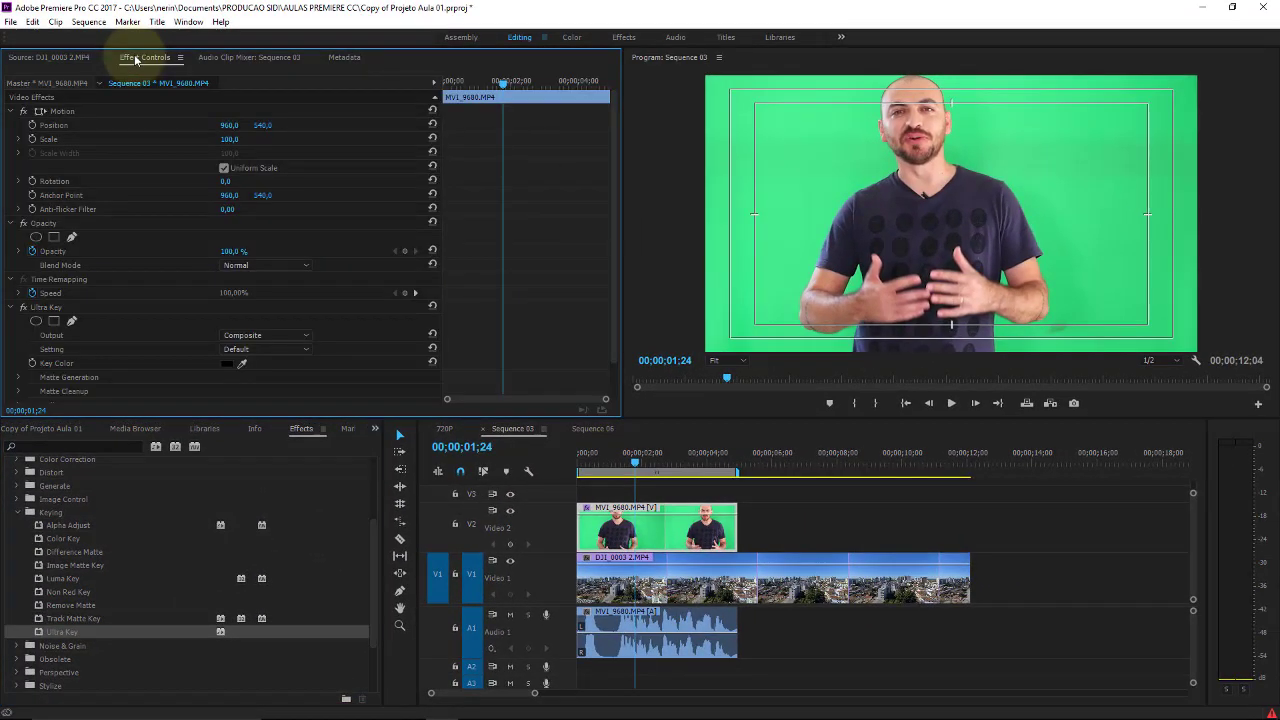
left_click(716, 456)
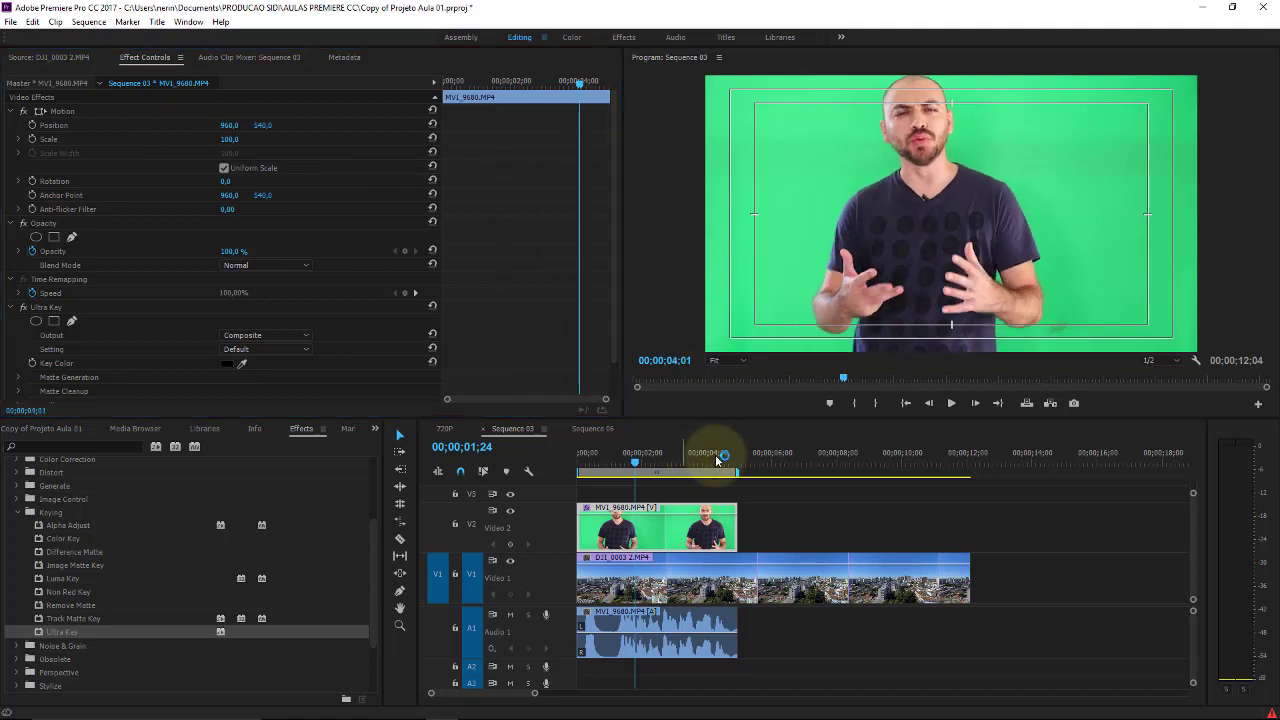
left_click_drag(716, 456, 726, 456)
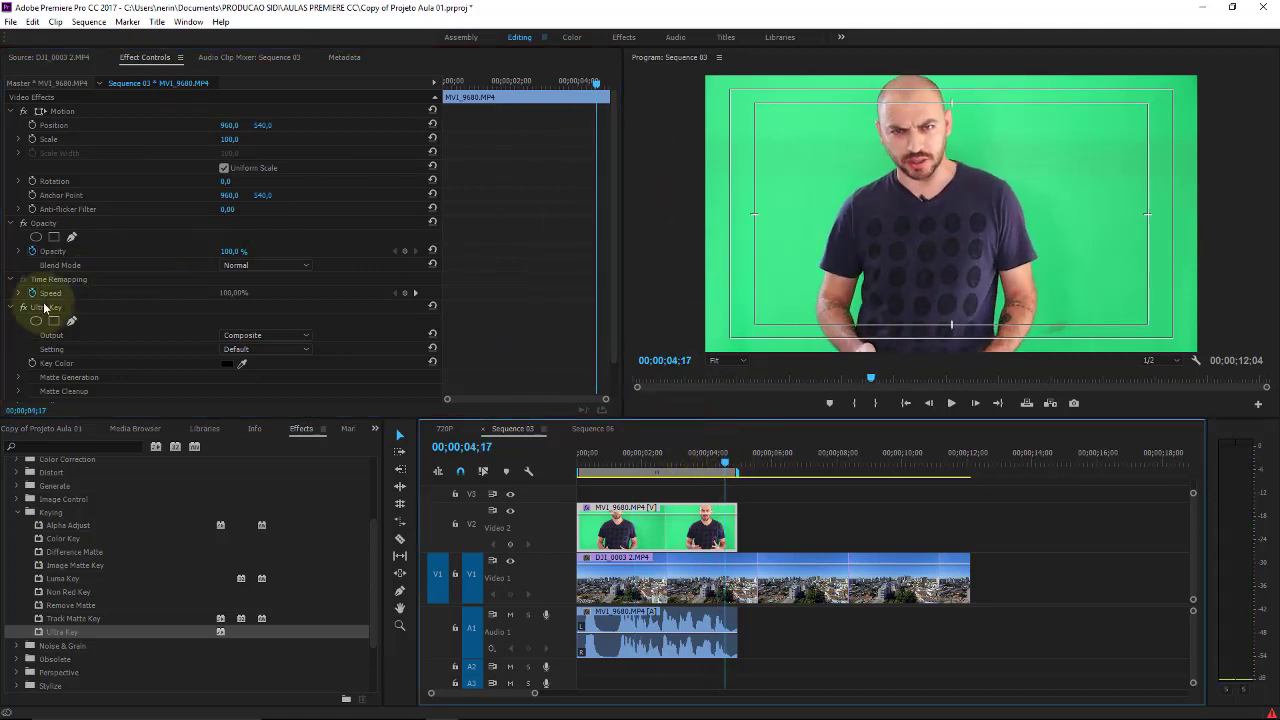
scroll(610, 190, "down", 2)
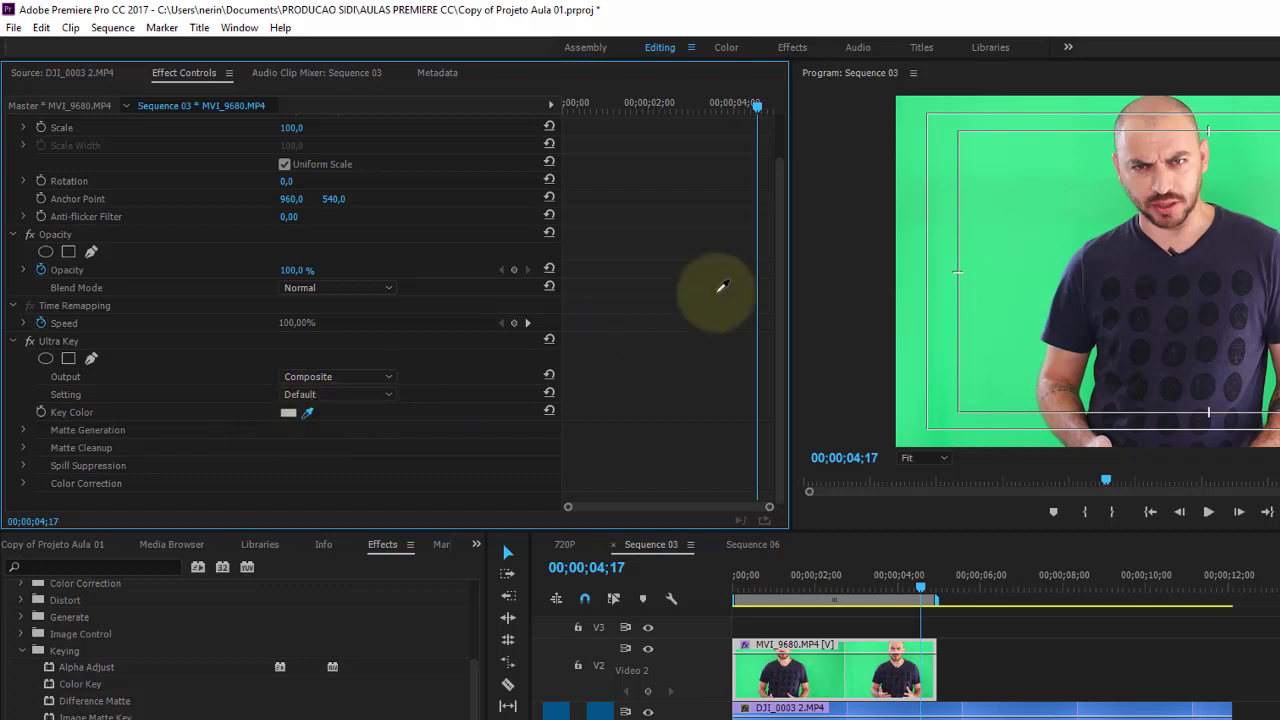
left_click_drag(307, 410, 1087, 153)
left_click(1023, 226)
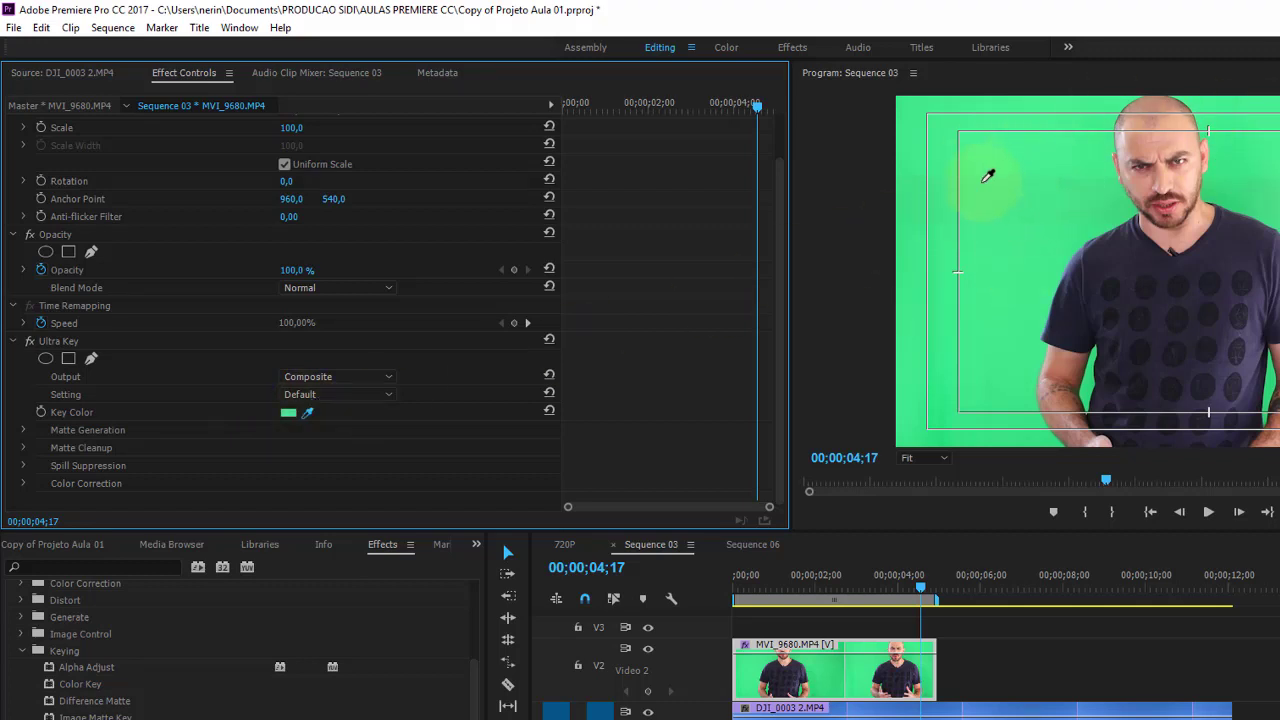
mouse_move(1000, 211)
left_mouse_down()
mouse_move(1272, 234)
mouse_move(943, 199)
left_mouse_up()
left_click_drag(1064, 198, 1056, 203)
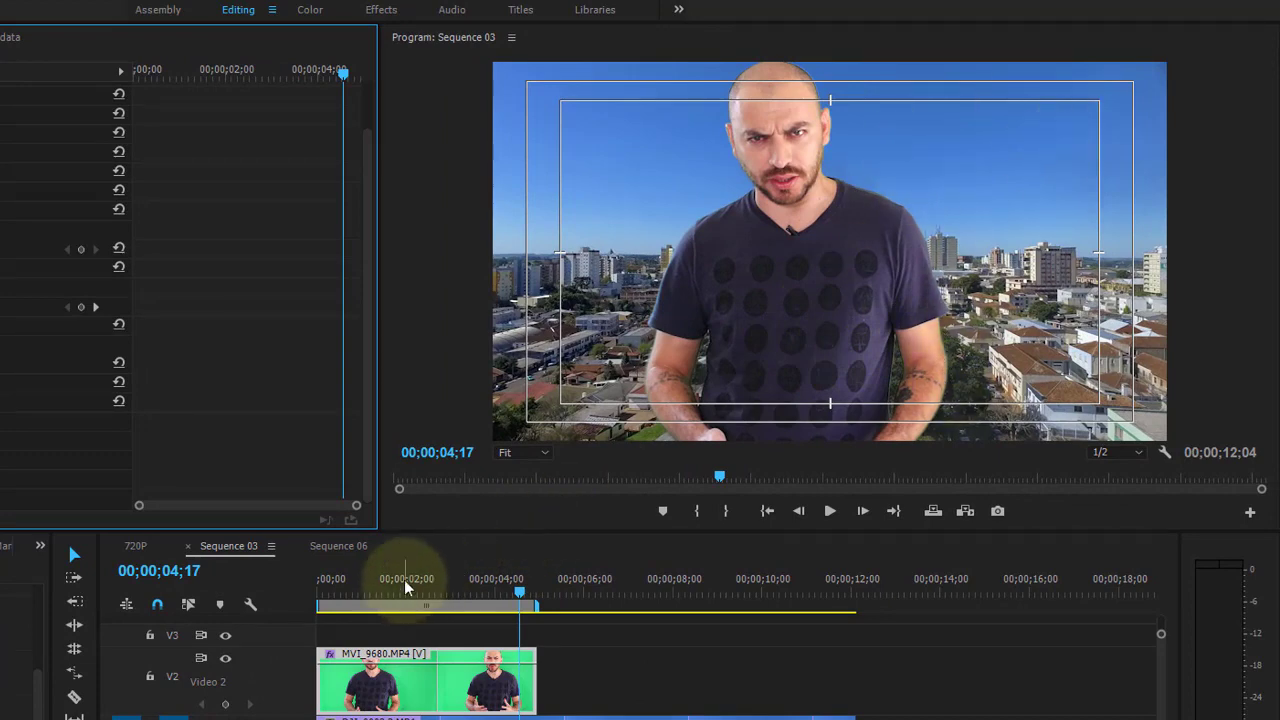
Step: Play Sequence 03 from 00;00;00;00 to preview the key
left_click_drag(404, 579, 247, 578)
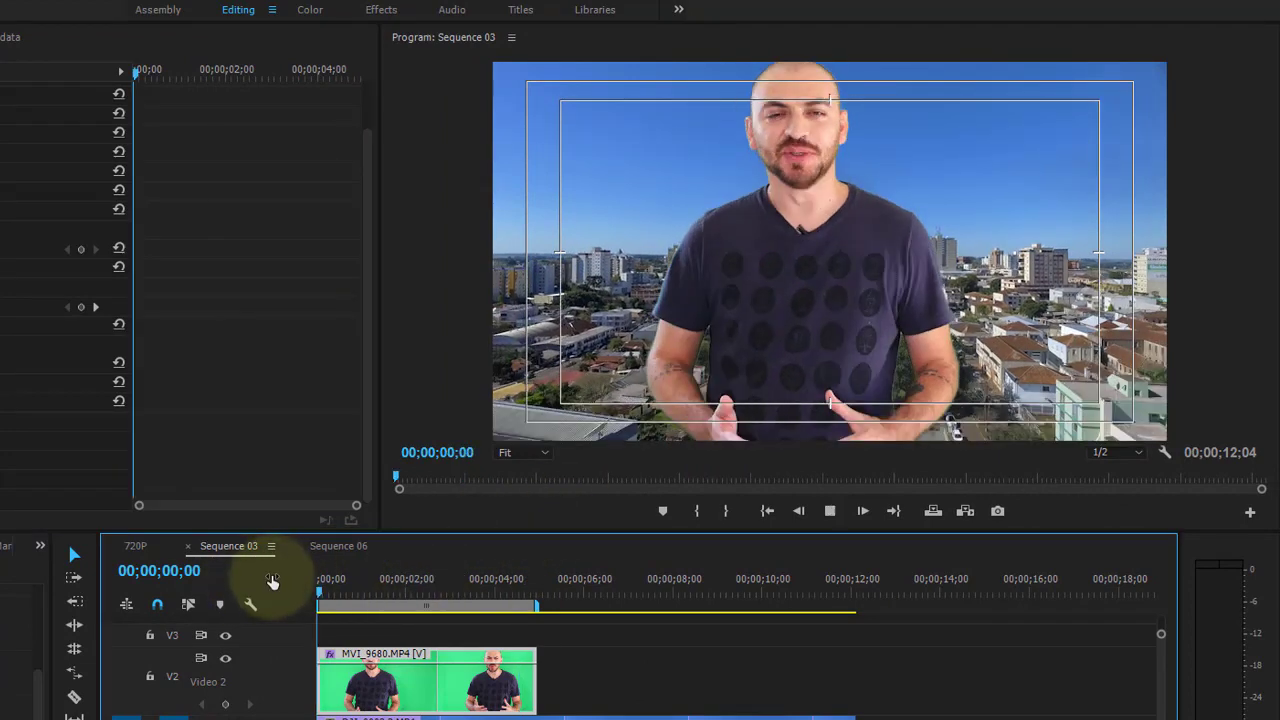
key("space")
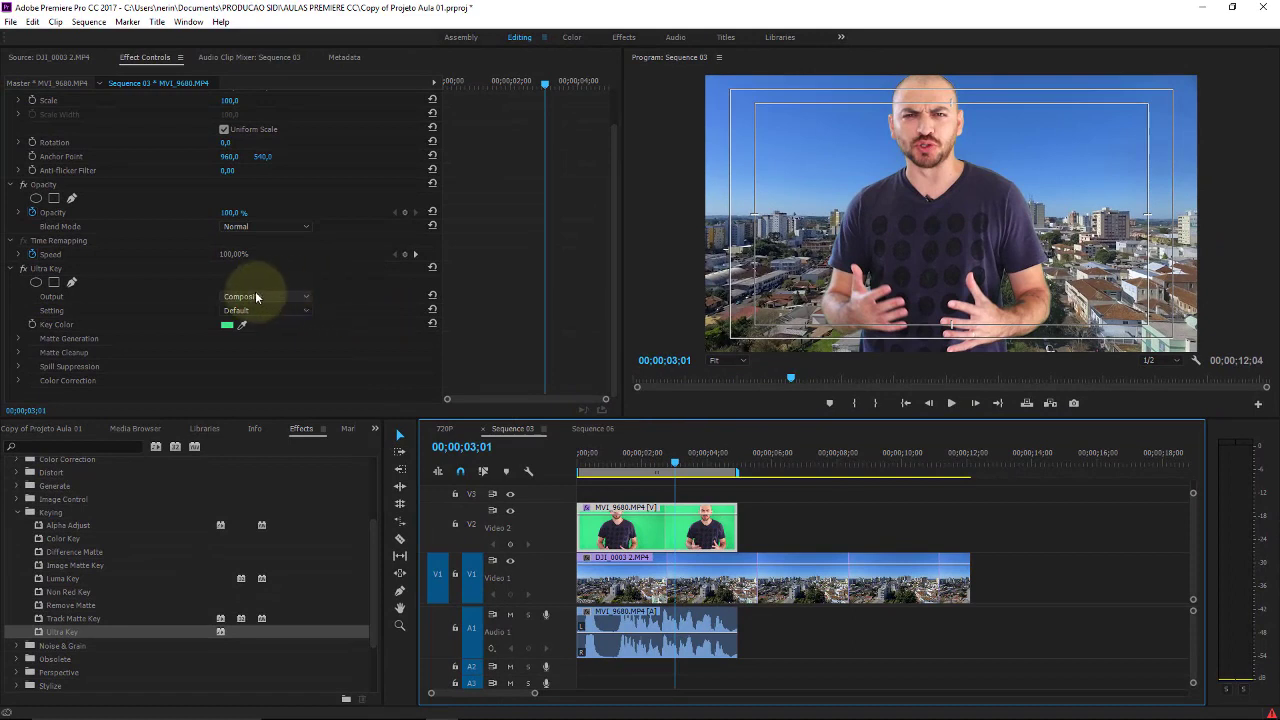
Step: Compare Ultra Key's Aggressive and Relaxed settings, finishing on Aggressive
left_click(266, 310)
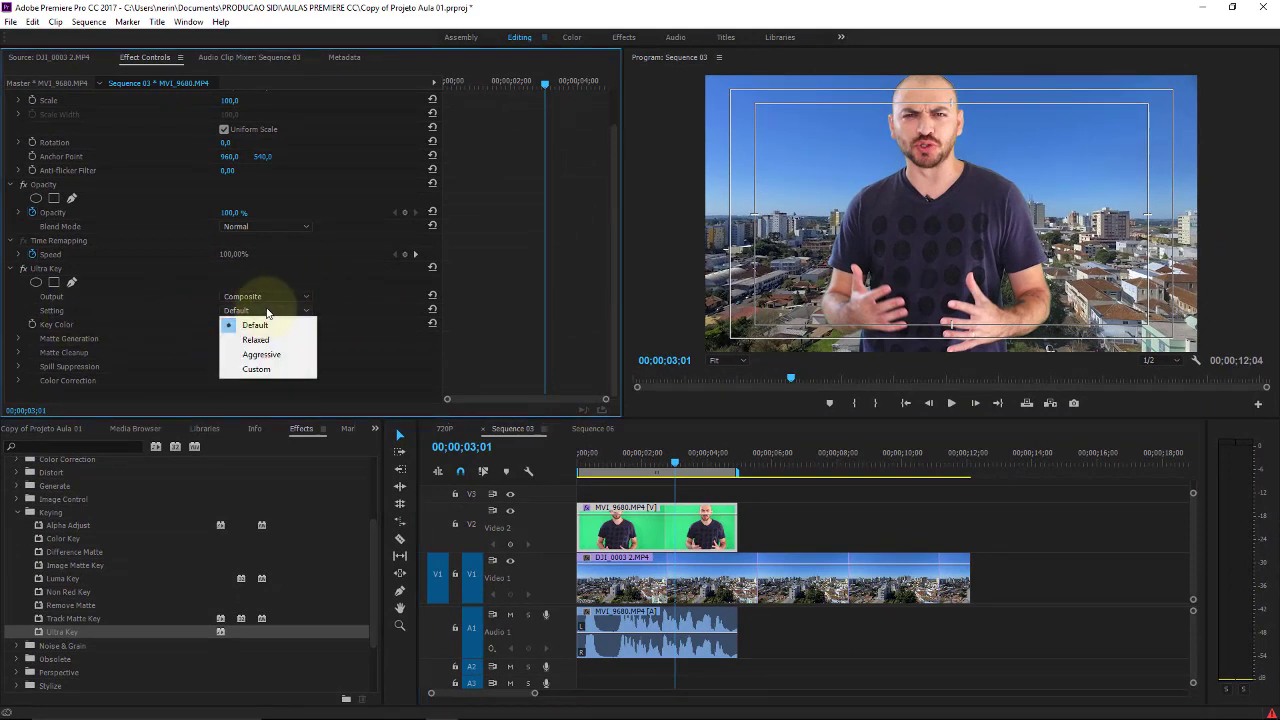
left_click(261, 354)
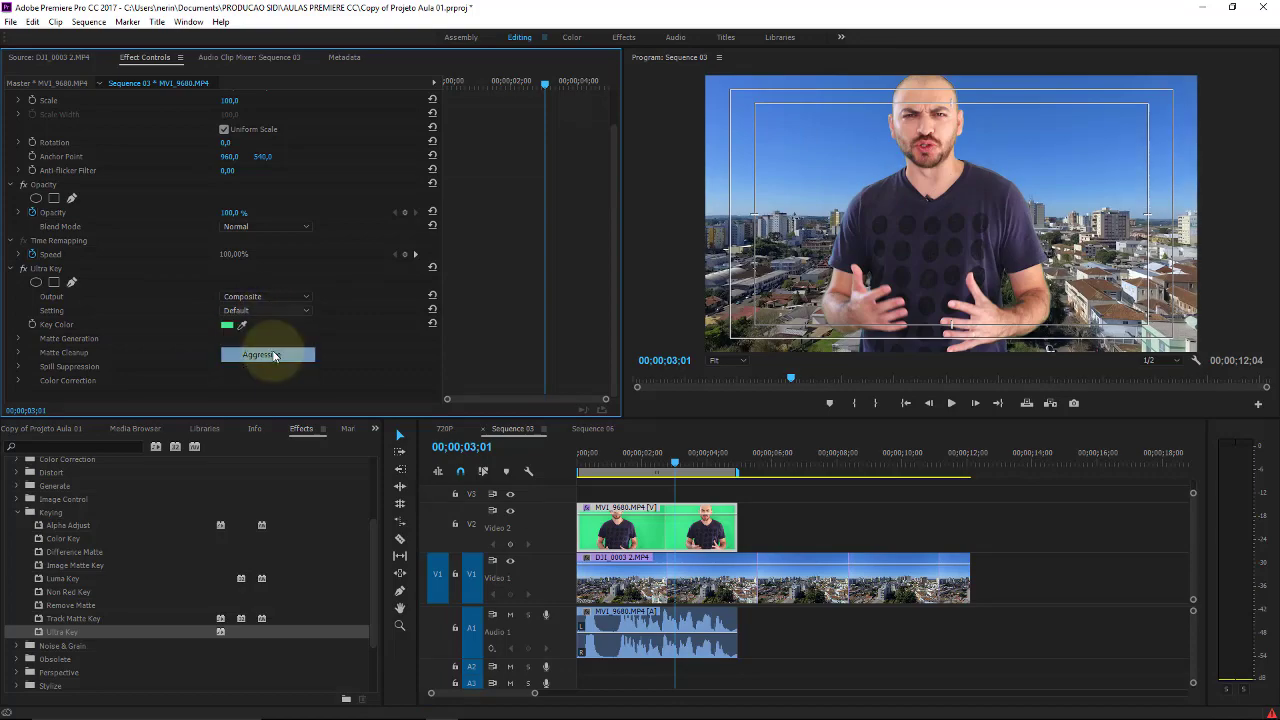
left_click(306, 309)
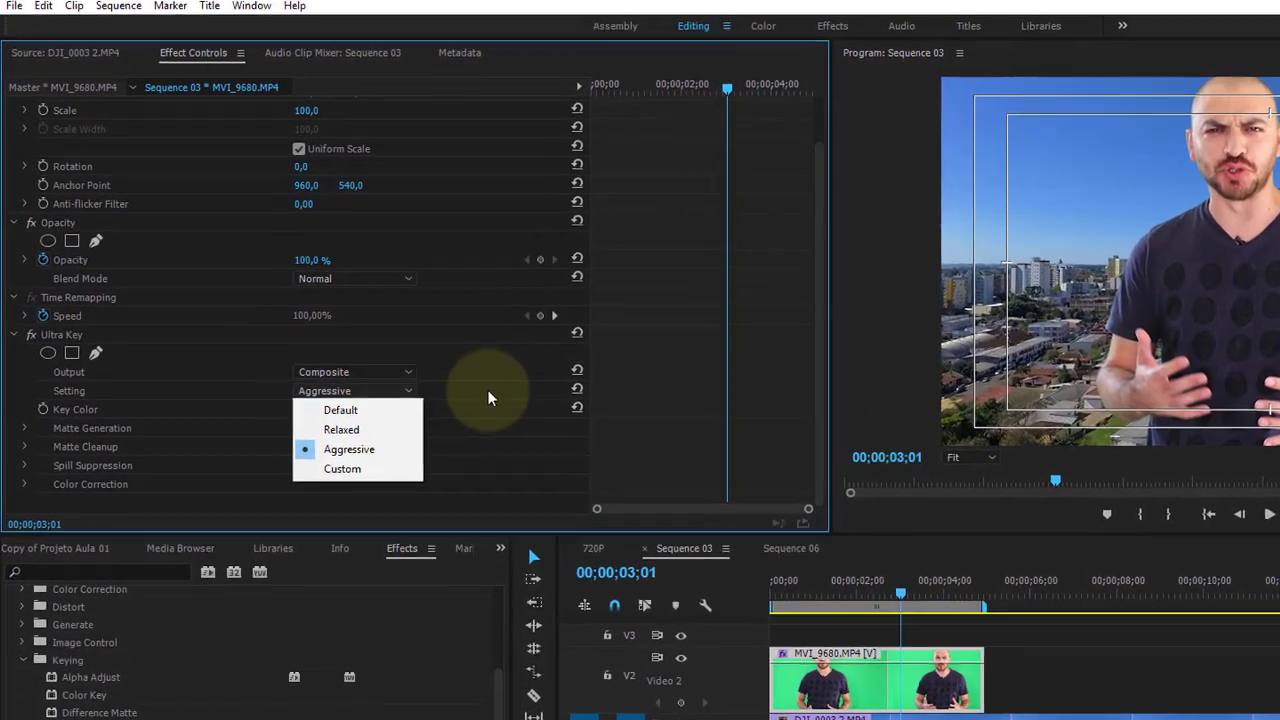
left_click(301, 301)
left_click(401, 406)
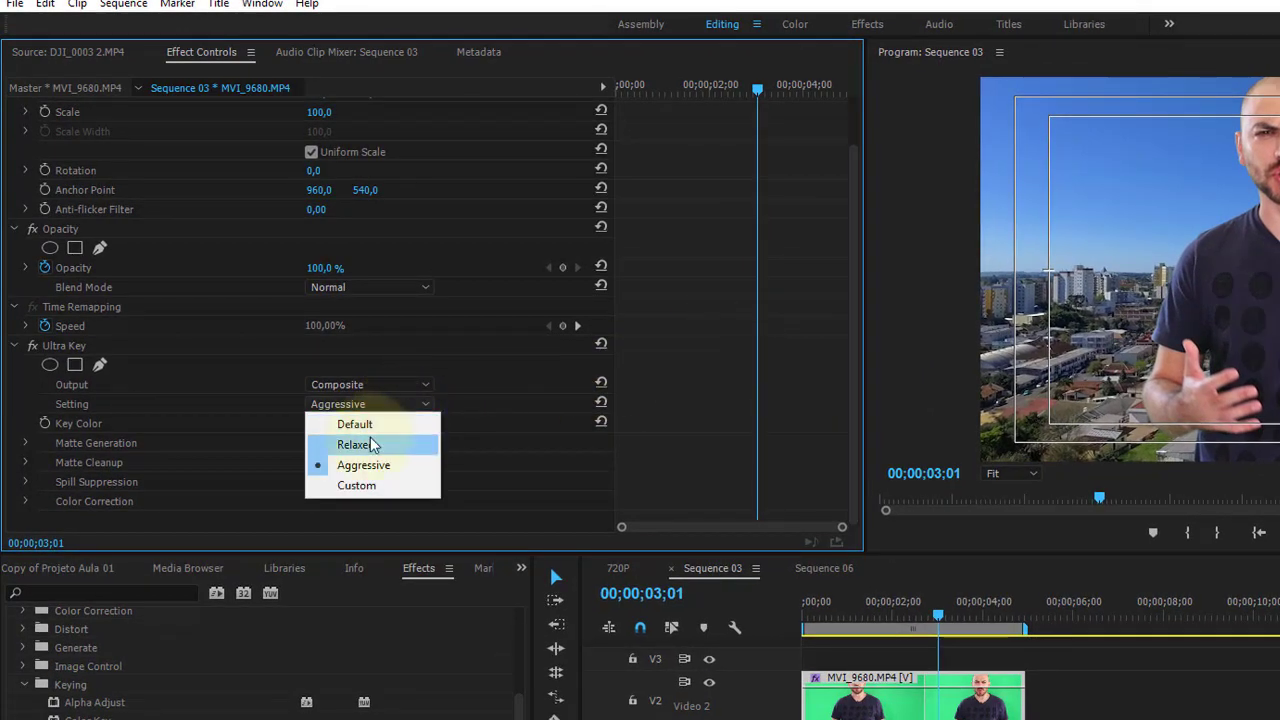
left_click(371, 445)
left_click(414, 403)
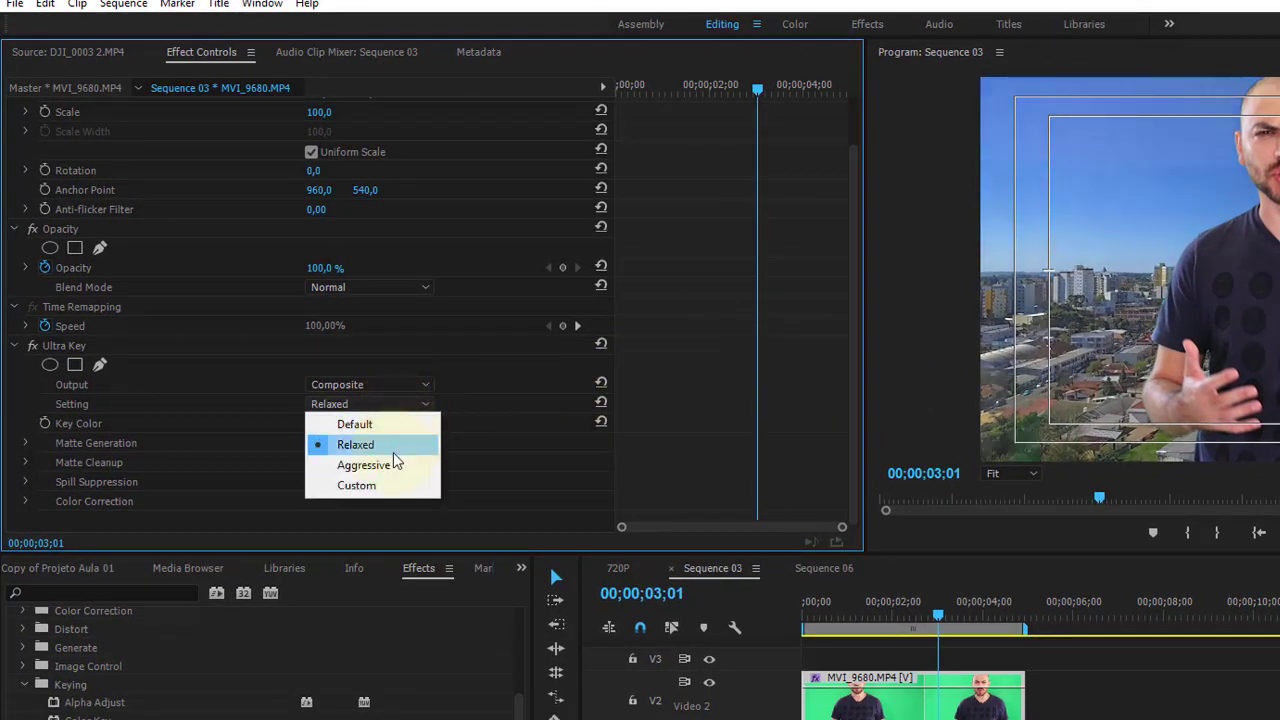
left_click(395, 467)
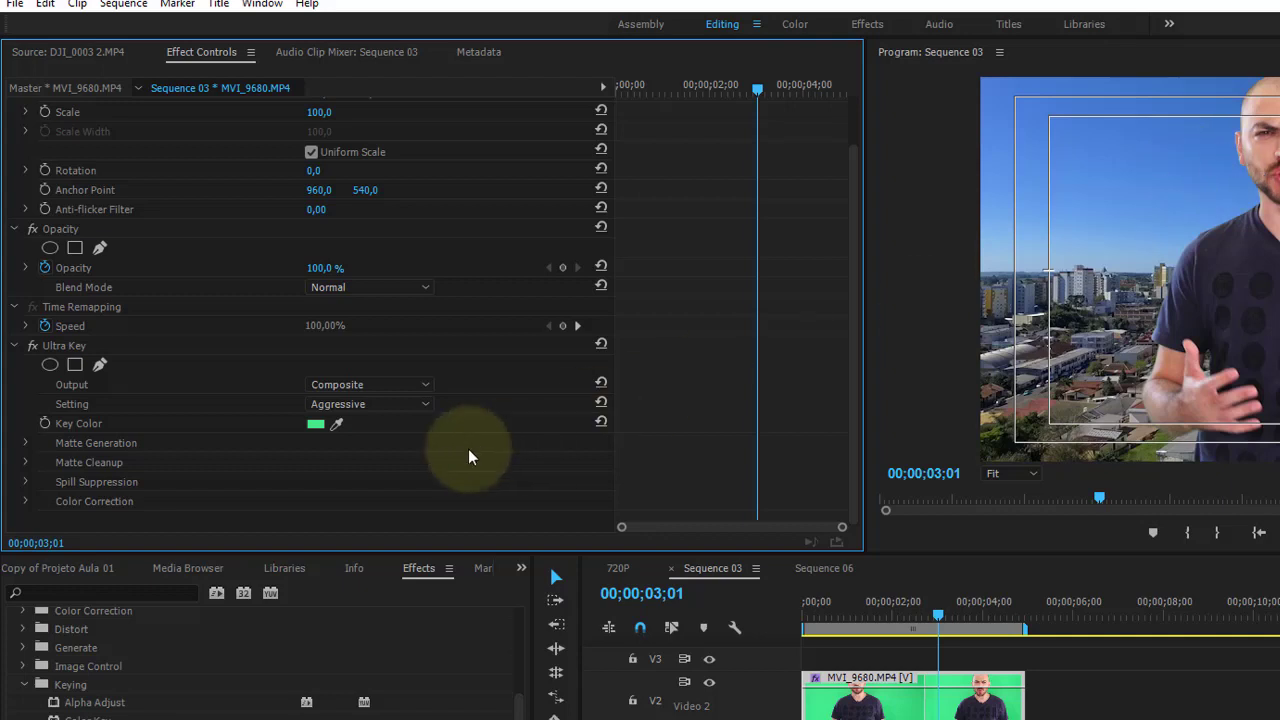
Step: Expand Matte Generation and set Transparency to 45.0
left_click(25, 444)
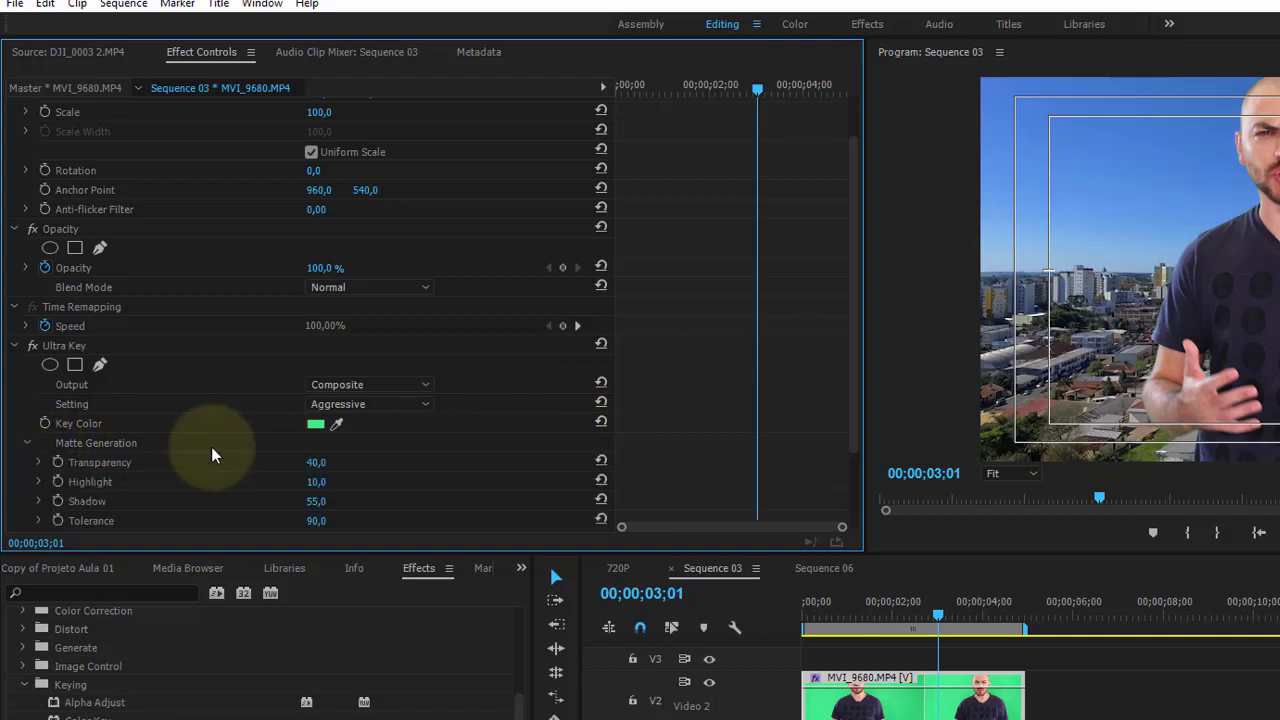
left_click_drag(851, 248, 850, 300)
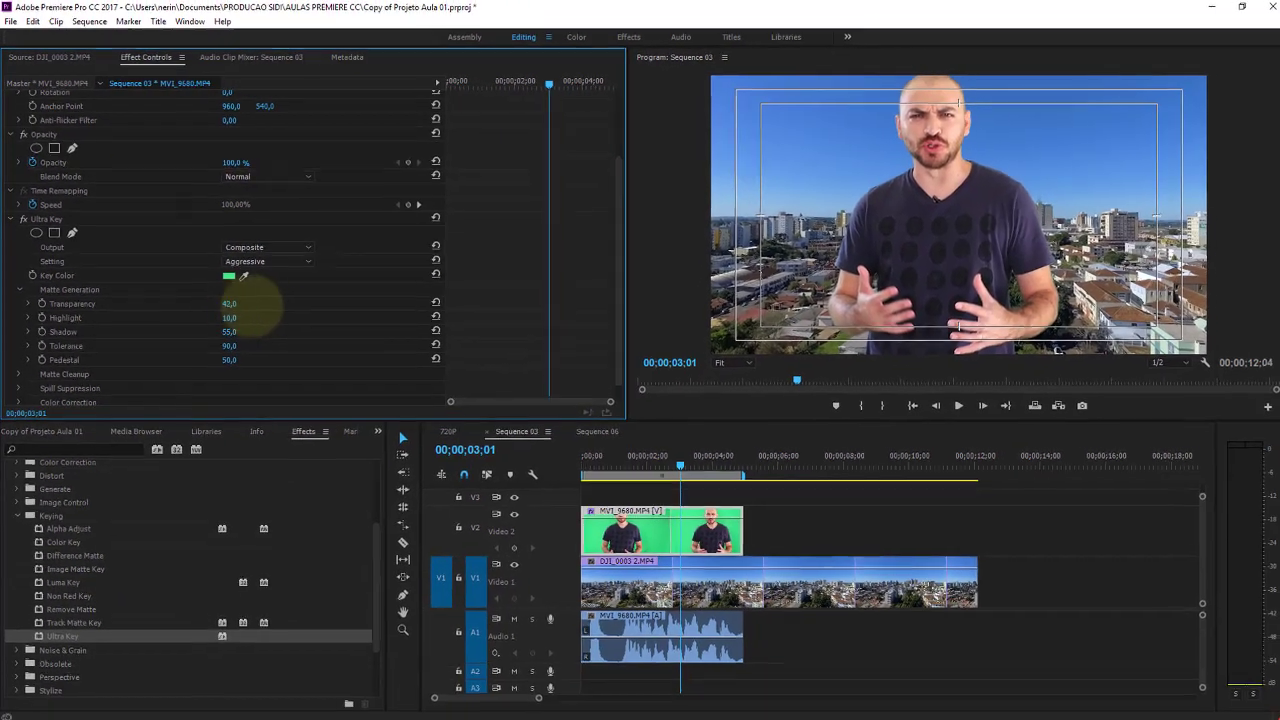
left_click_drag(316, 392, 431, 397)
mouse_move(313, 305)
left_mouse_down()
mouse_move(350, 296)
mouse_move(398, 313)
mouse_move(325, 312)
mouse_move(436, 311)
left_mouse_up()
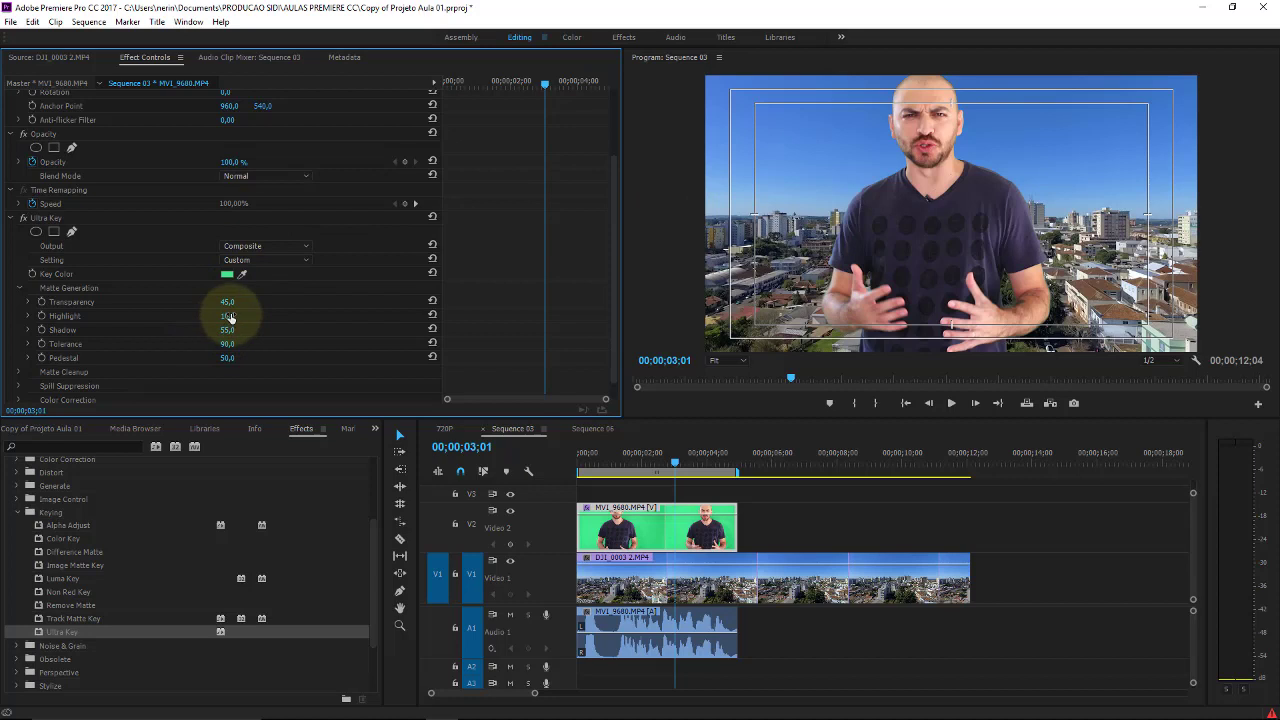
Step: Test Highlight, reset it to 10.0, and lower Shadow to 50.0
mouse_move(229, 317)
left_mouse_down()
mouse_move(140, 315)
mouse_move(340, 318)
mouse_move(241, 318)
left_mouse_up()
left_click_drag(275, 320, 446, 322)
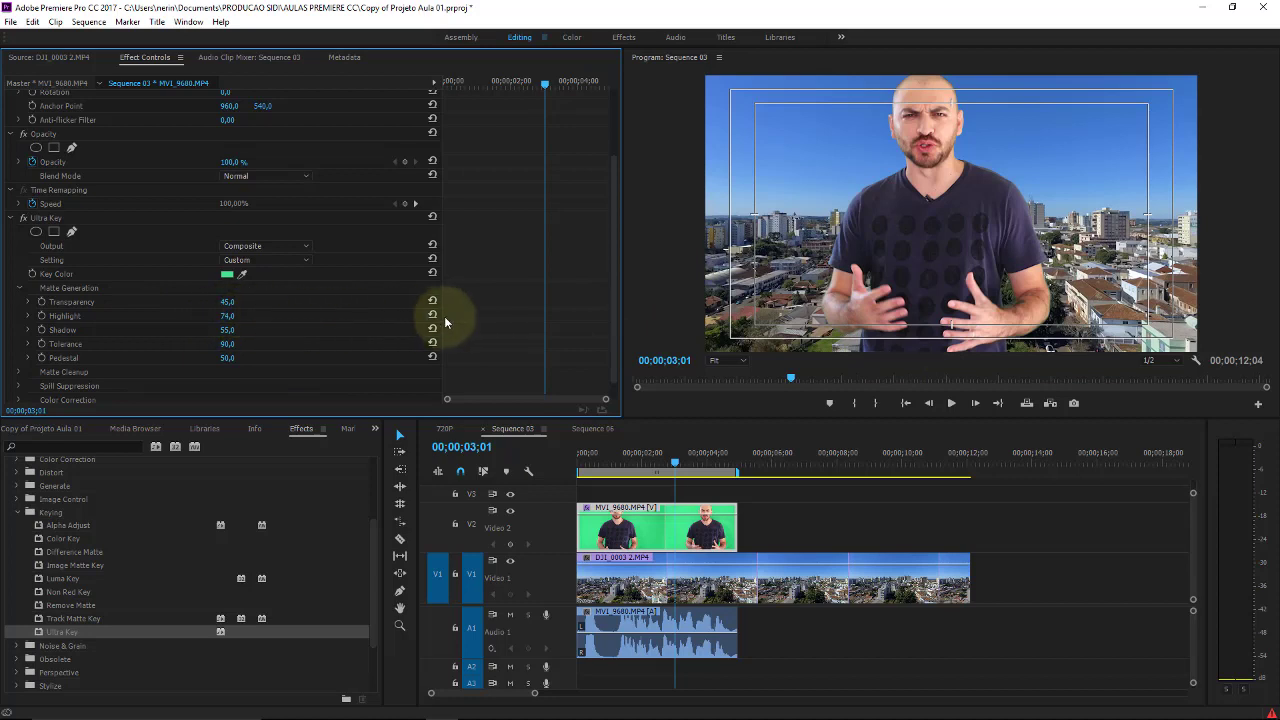
left_click(432, 315)
mouse_move(224, 330)
left_mouse_down()
mouse_move(238, 328)
mouse_move(184, 330)
left_mouse_up()
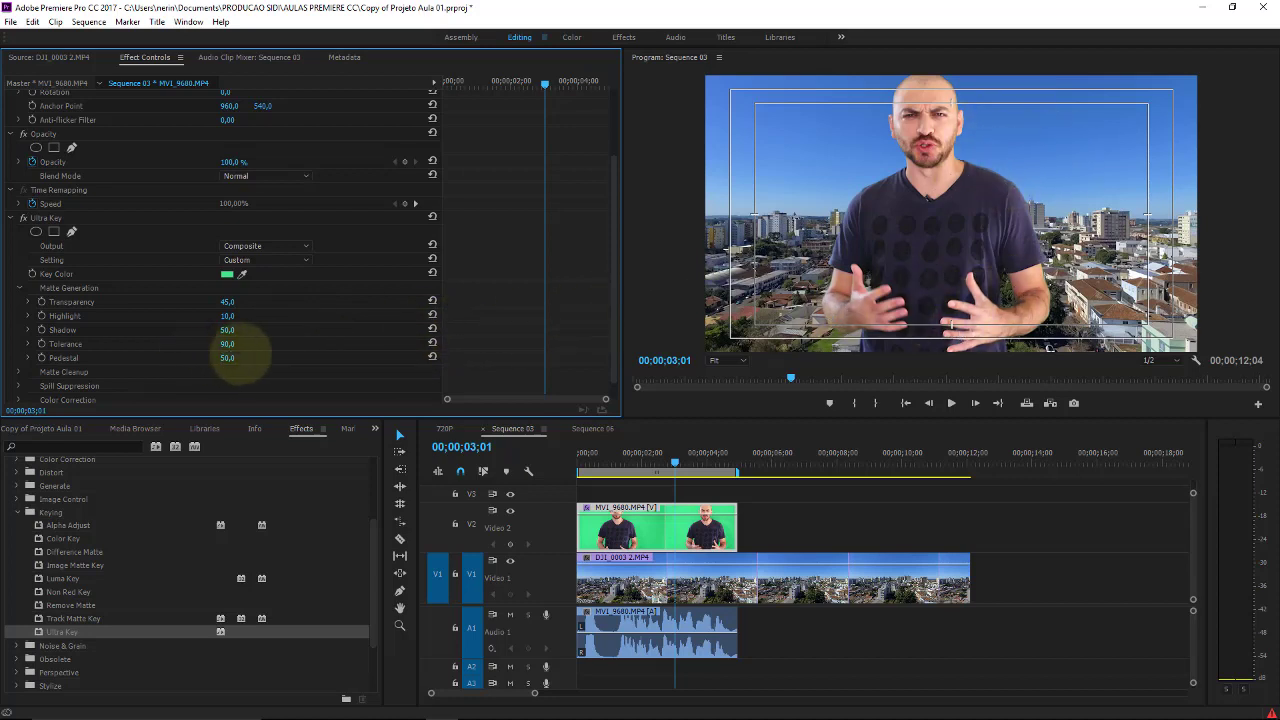
Step: Test Pedestal values, then reset Pedestal to 10.0
left_click_drag(232, 355, 140, 350)
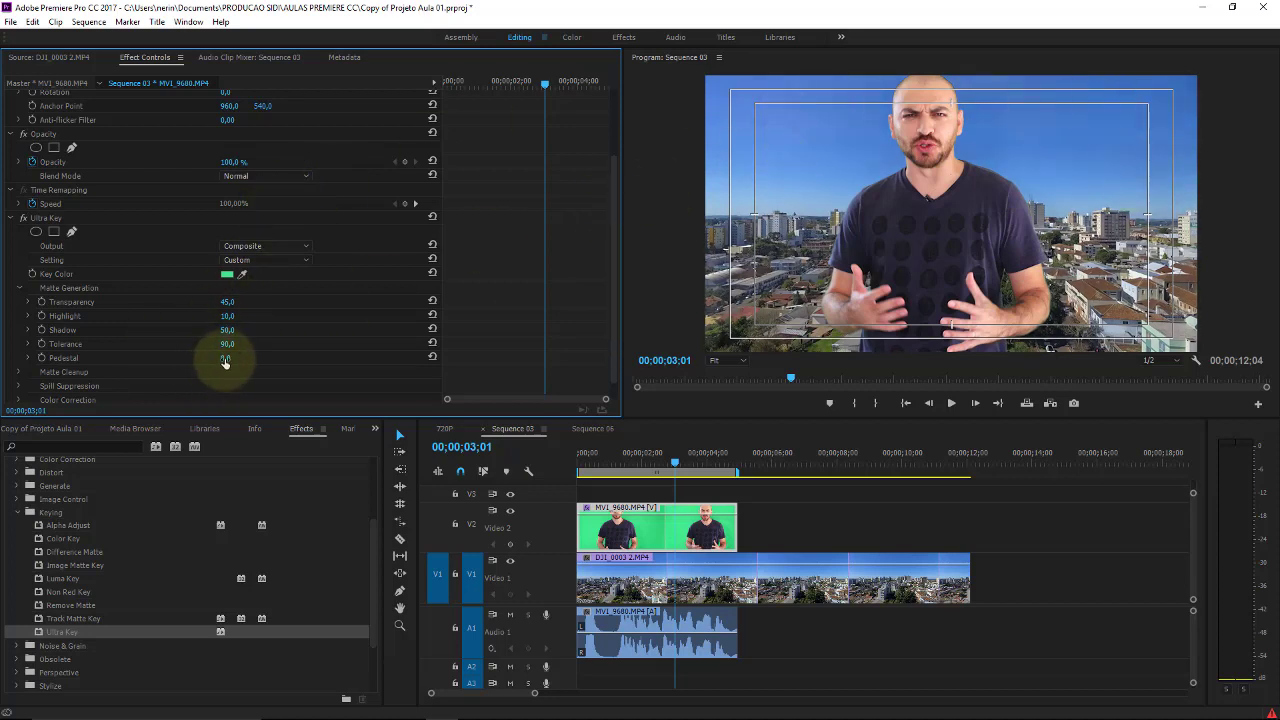
left_click_drag(229, 357, 440, 355)
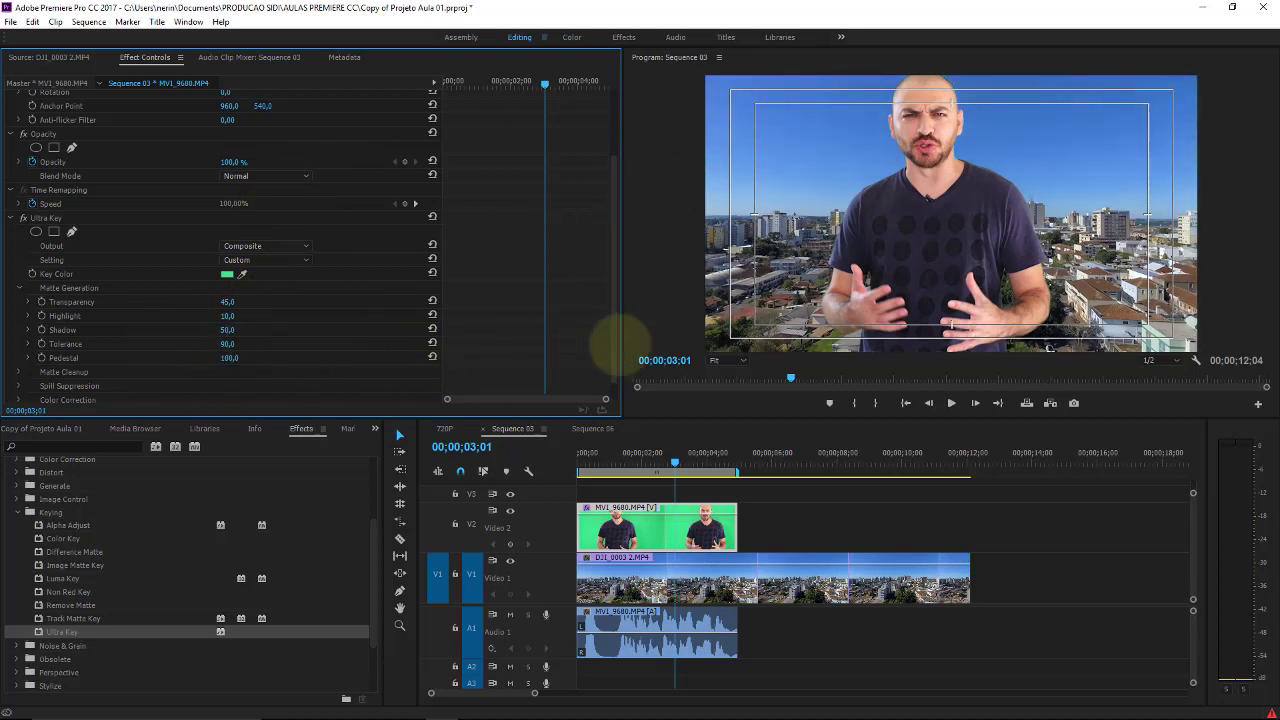
left_click(432, 357)
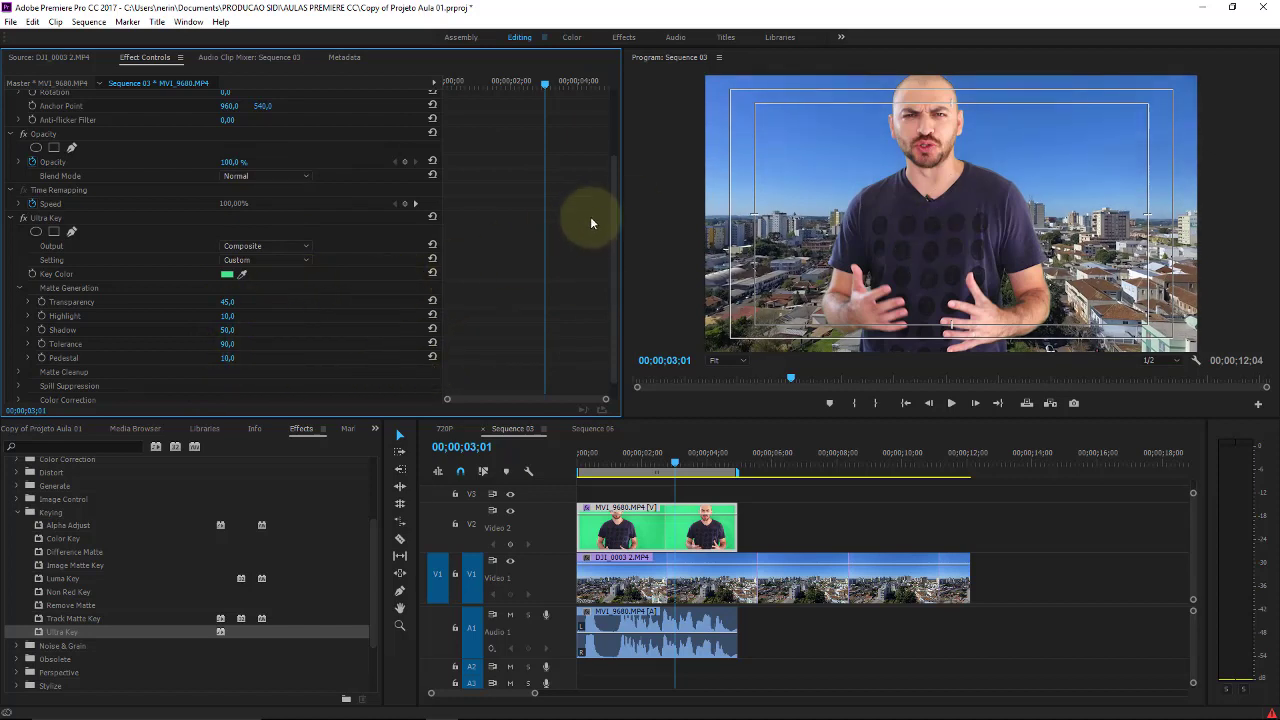
left_click_drag(613, 210, 614, 230)
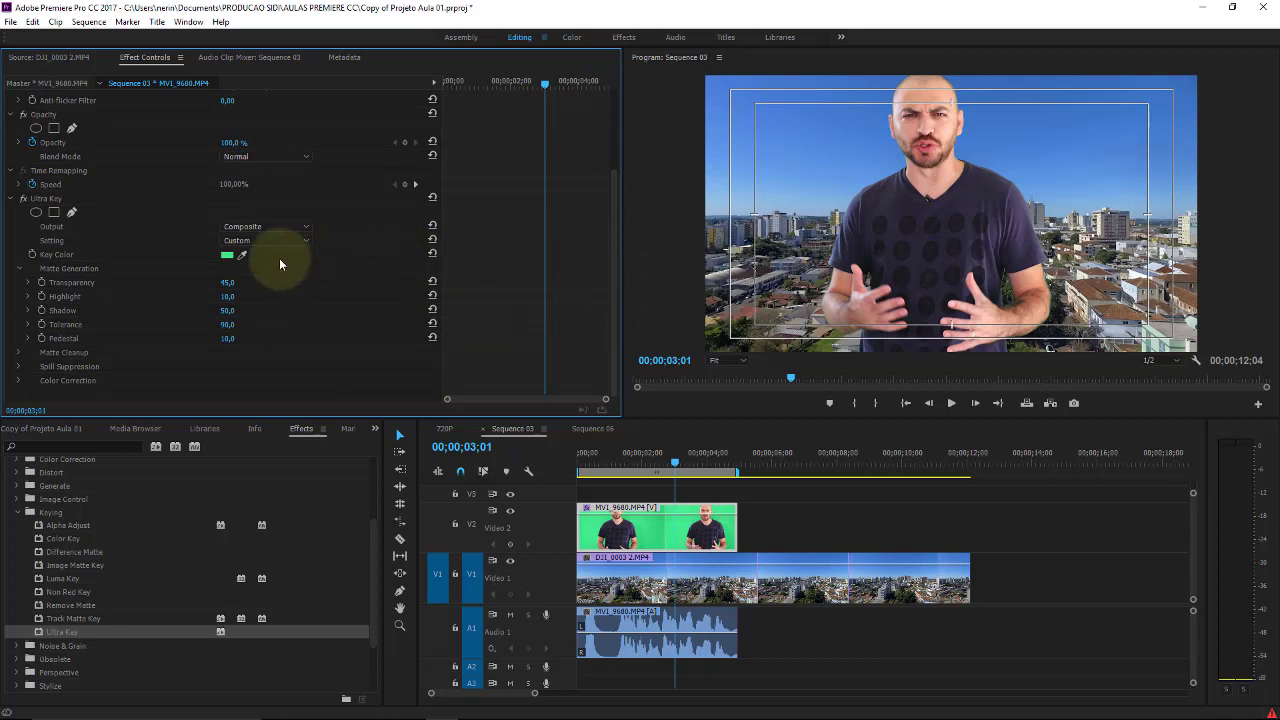
Step: Save the project, expand Matte Cleanup, and put the playhead at 00;00;04;17
key("ctrl+s")
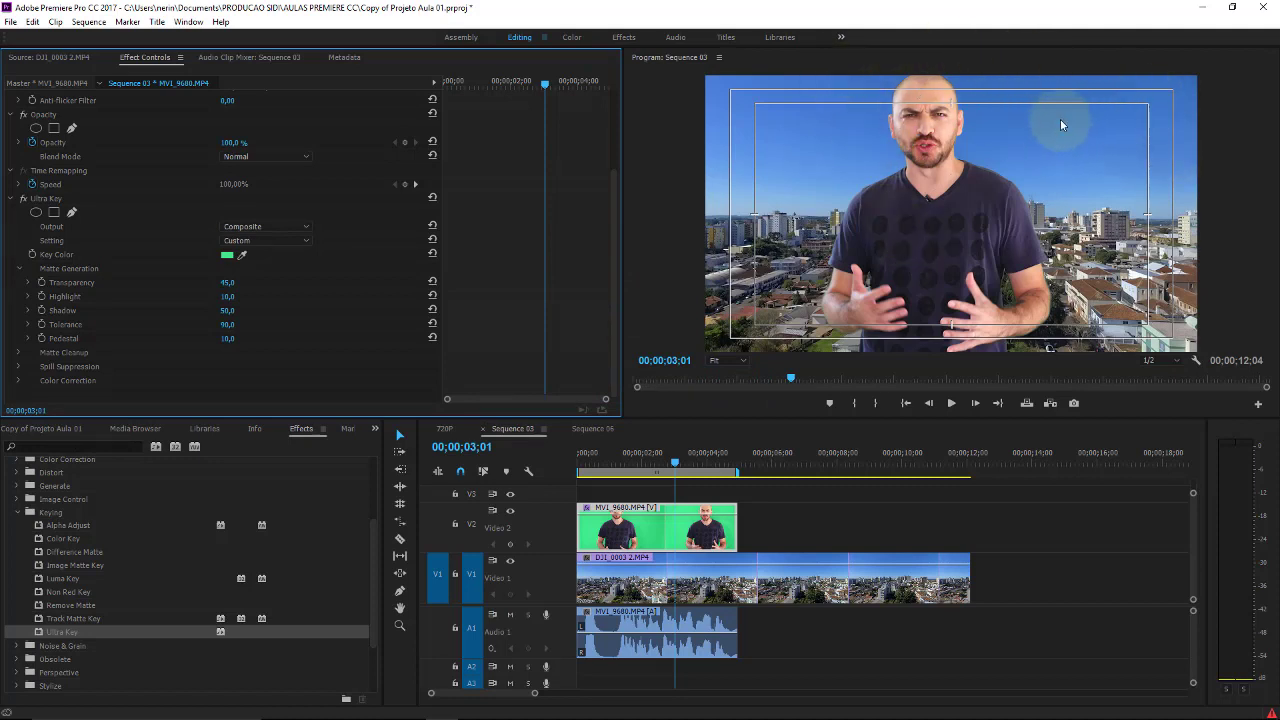
left_click(915, 142)
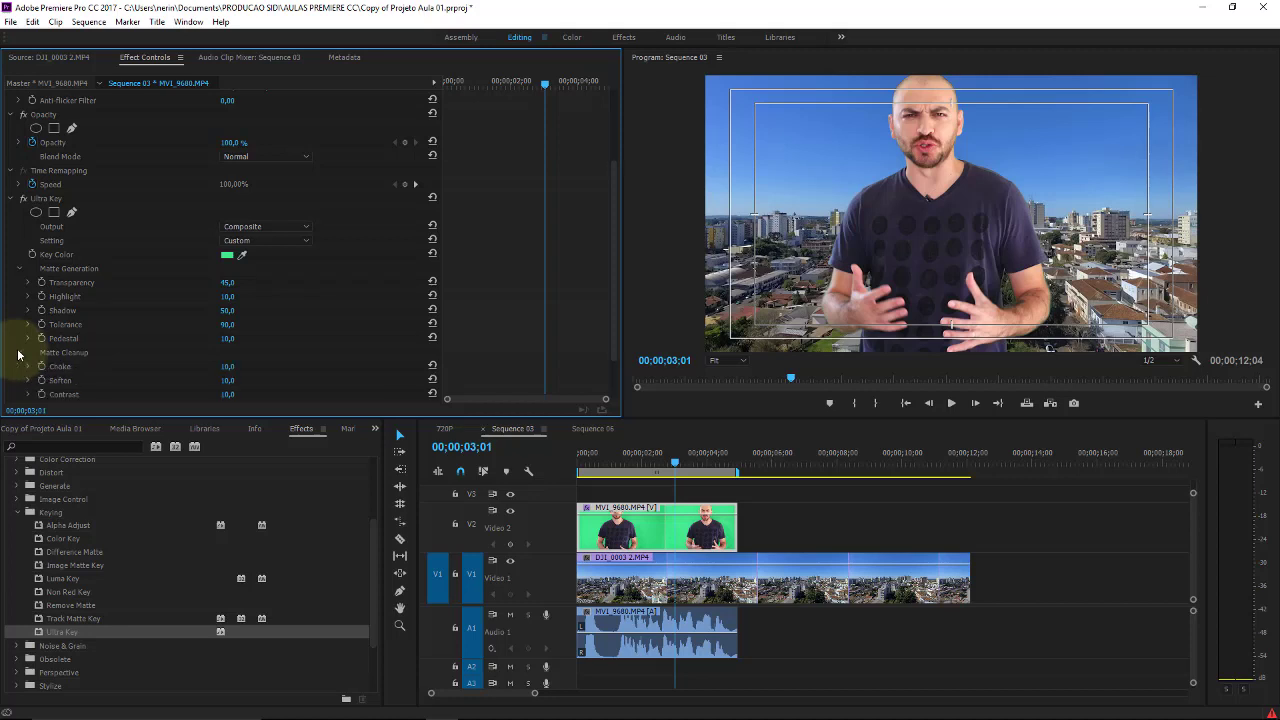
left_click_drag(615, 176, 621, 238)
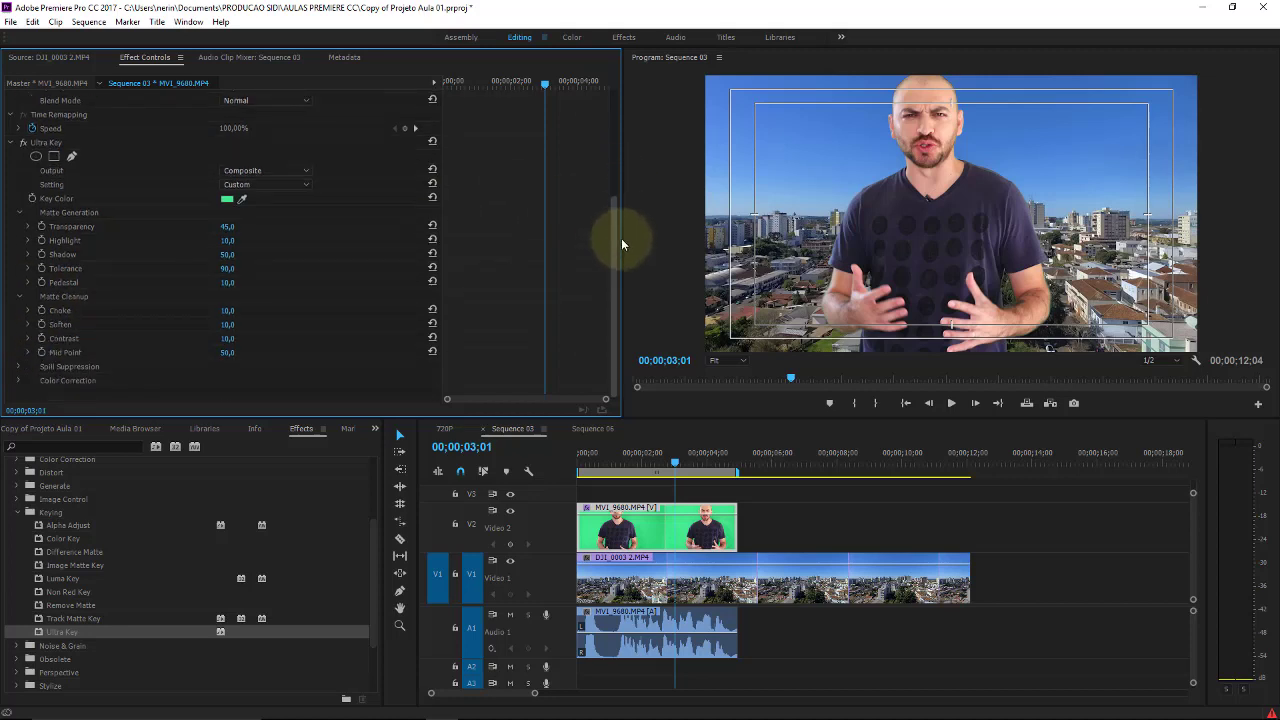
left_click_drag(621, 238, 623, 187)
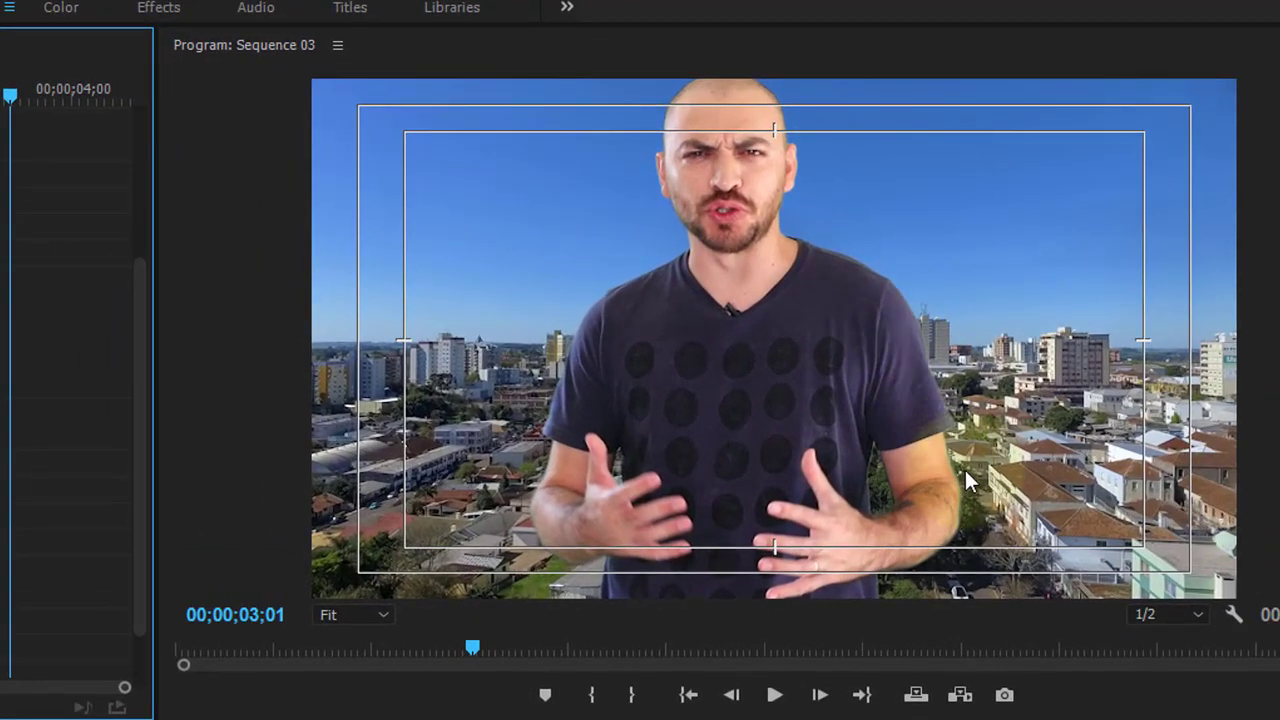
left_click(938, 546)
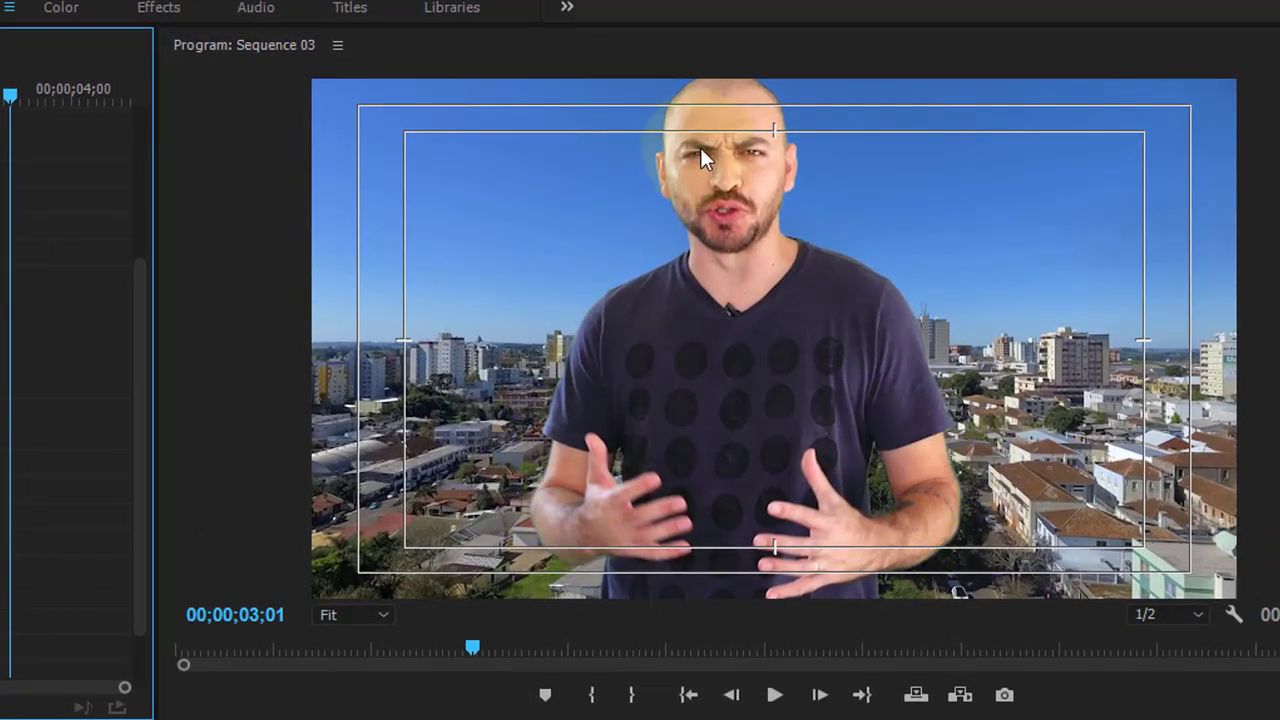
left_click(671, 140)
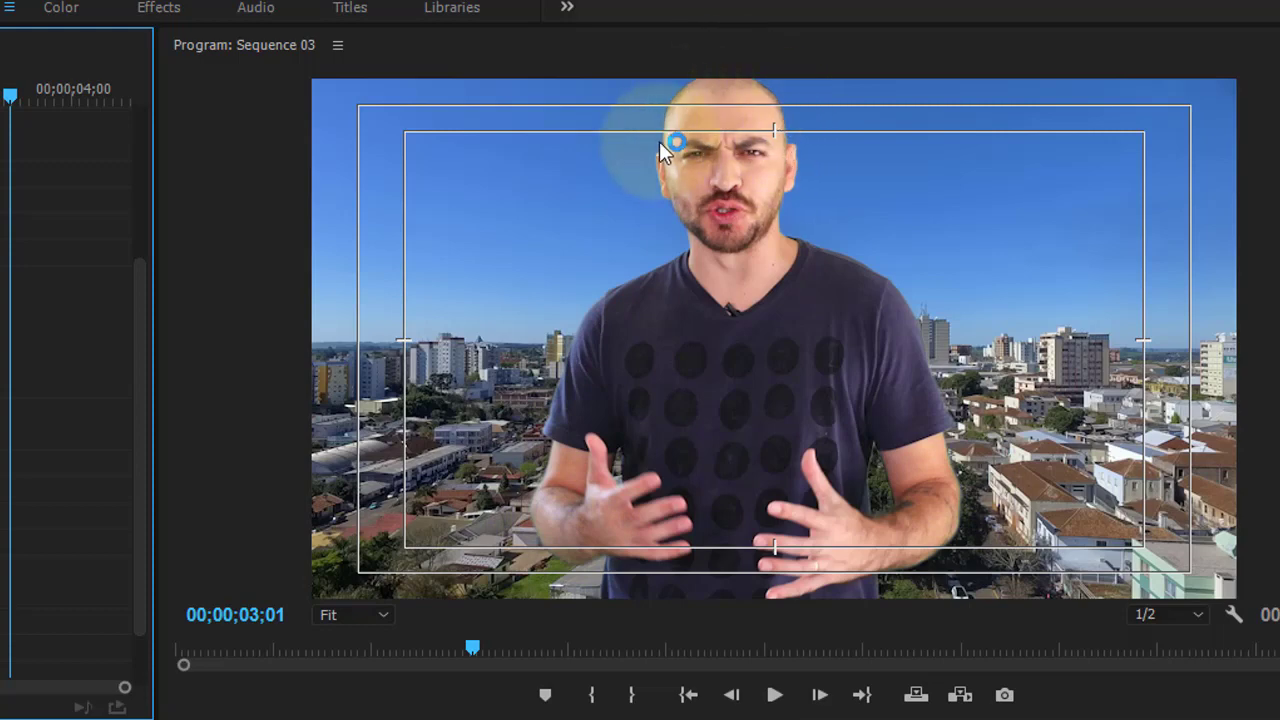
left_click(805, 128)
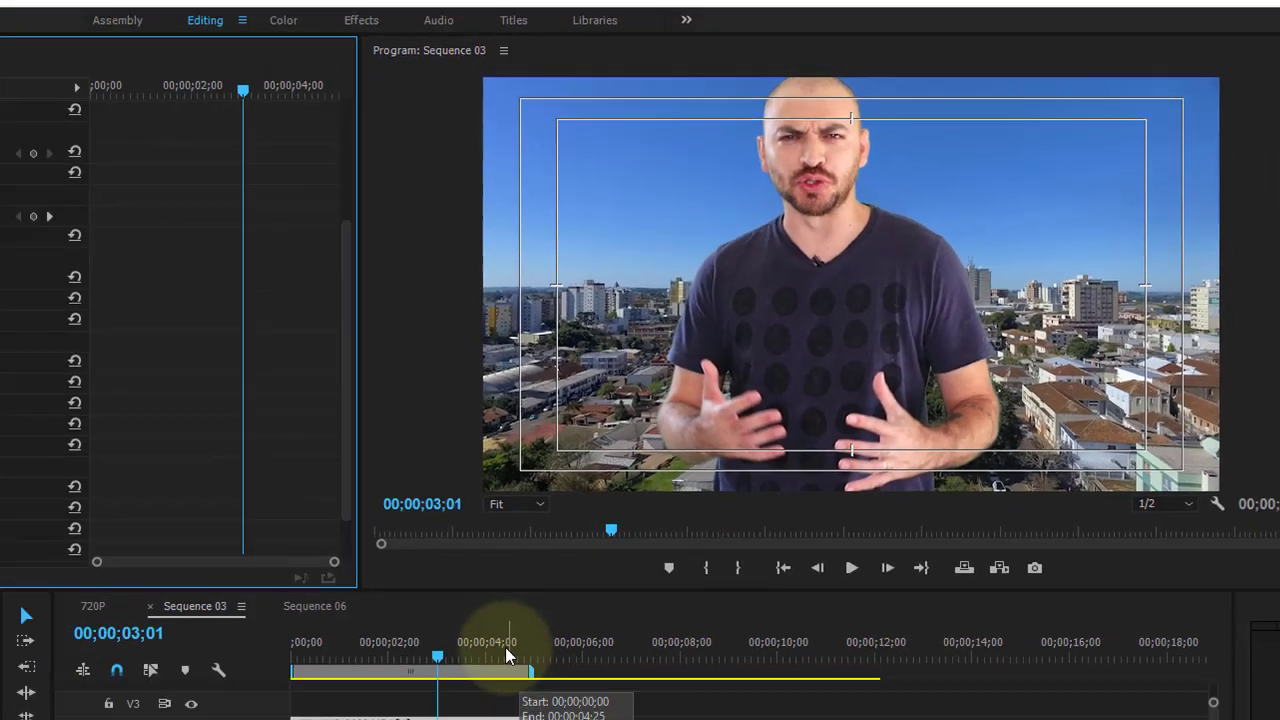
left_click(508, 655)
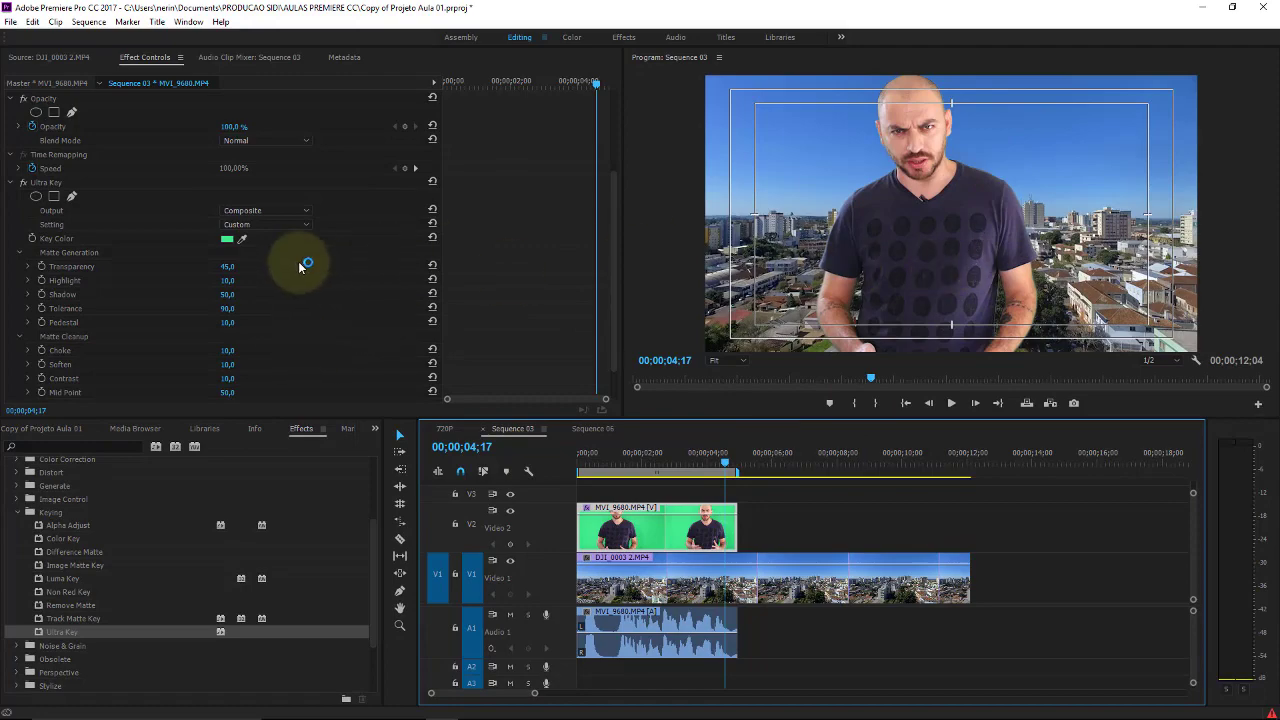
Step: In Matte Cleanup, set Choke to 100 and Soften to 39.0
left_click(190, 351)
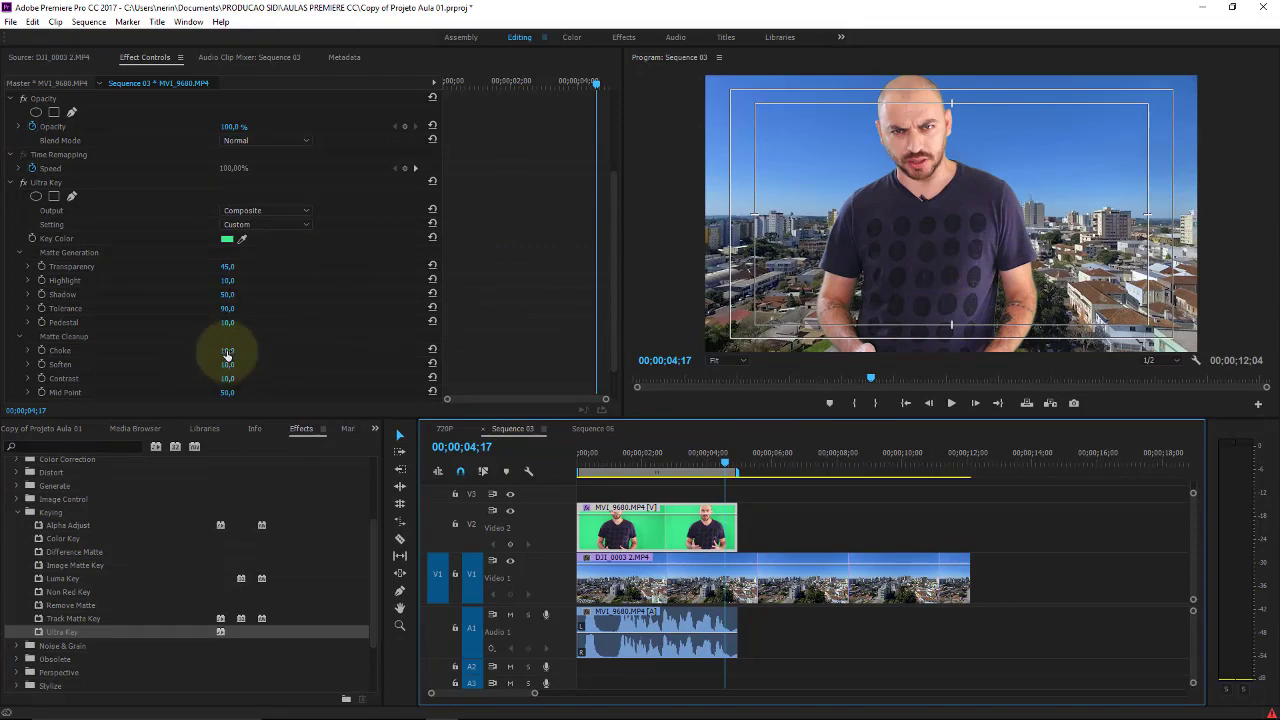
left_click(227, 353)
left_click_drag(257, 344, 332, 337)
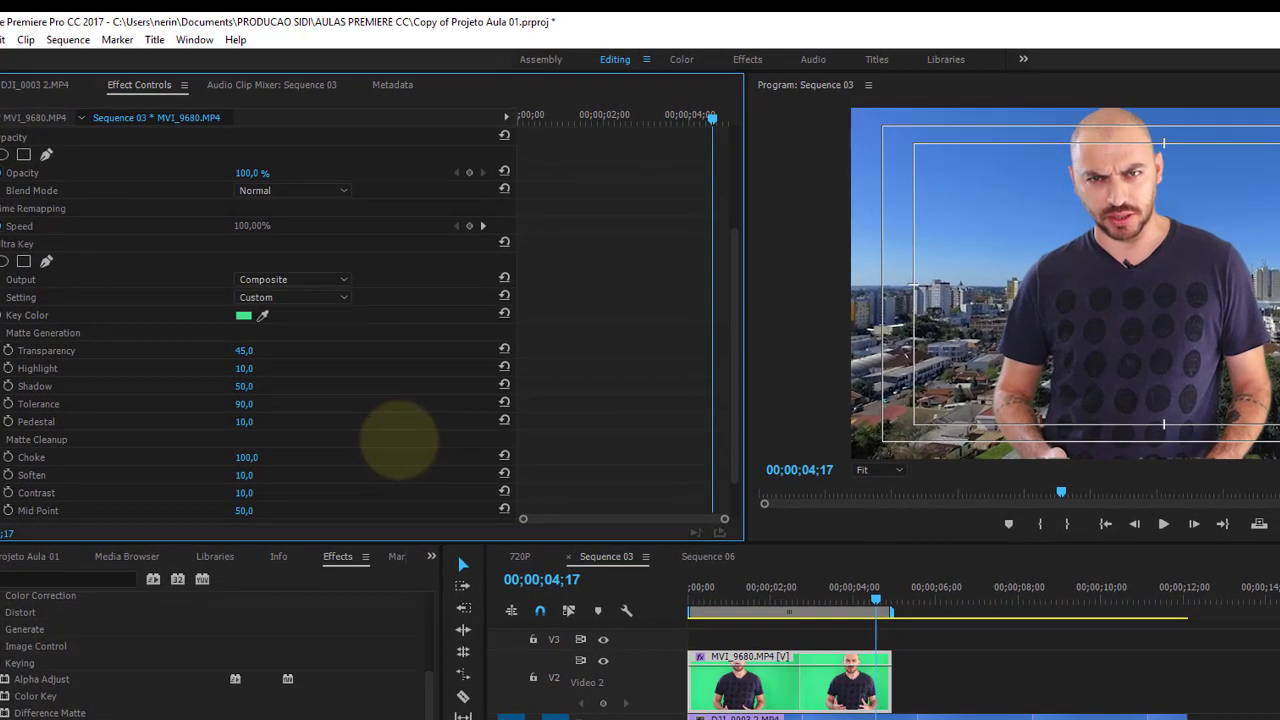
left_click_drag(379, 440, 327, 420)
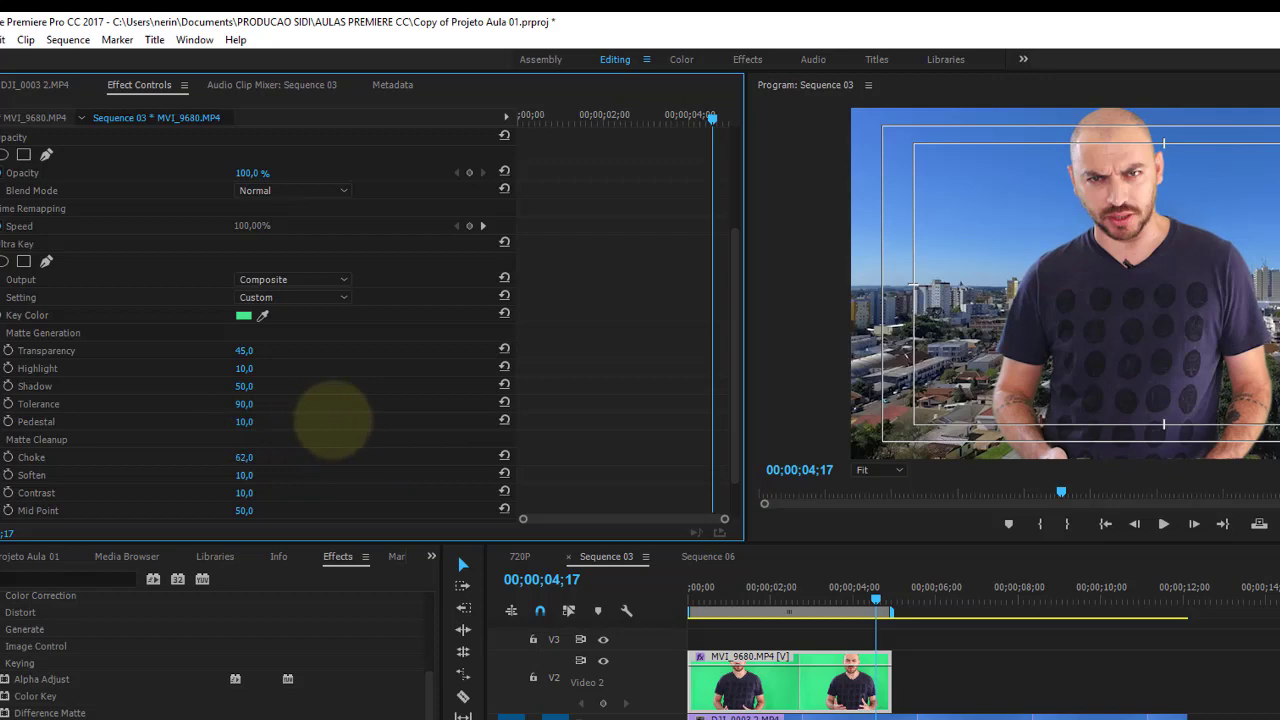
mouse_move(327, 420)
left_mouse_down()
mouse_move(371, 404)
mouse_move(330, 424)
left_mouse_up()
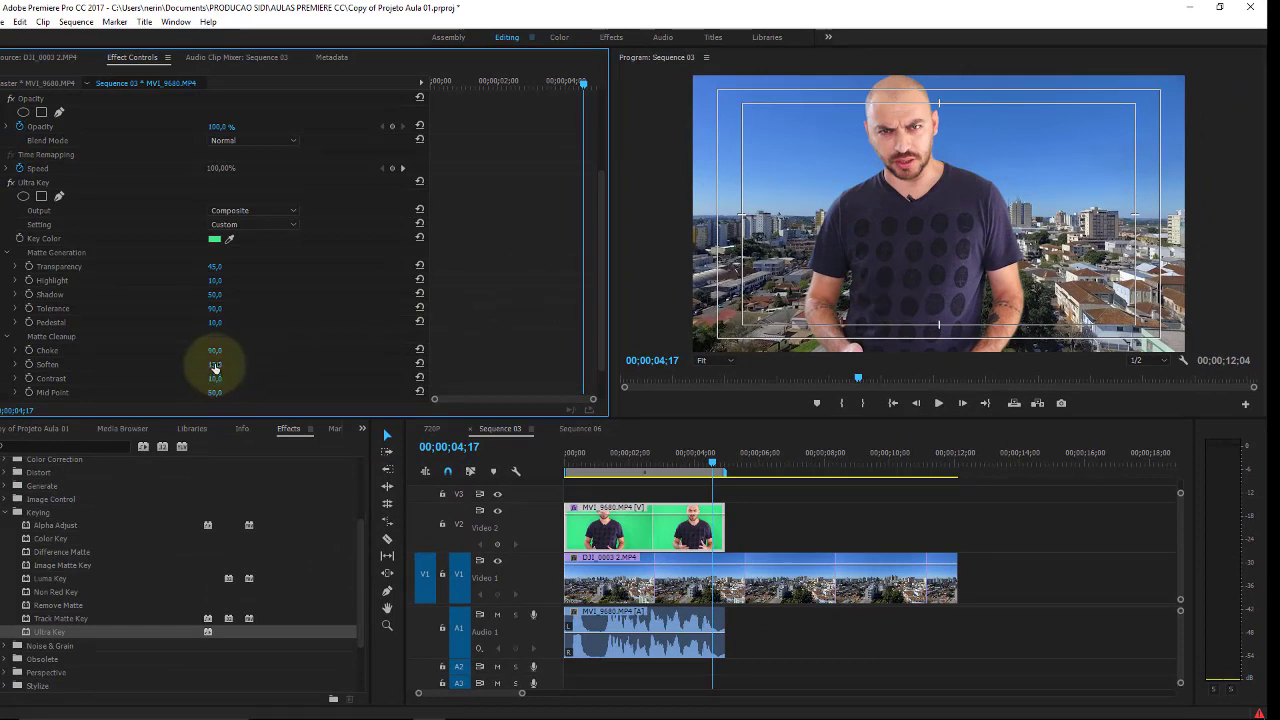
mouse_move(215, 366)
left_mouse_down()
mouse_move(240, 367)
mouse_move(222, 374)
left_mouse_up()
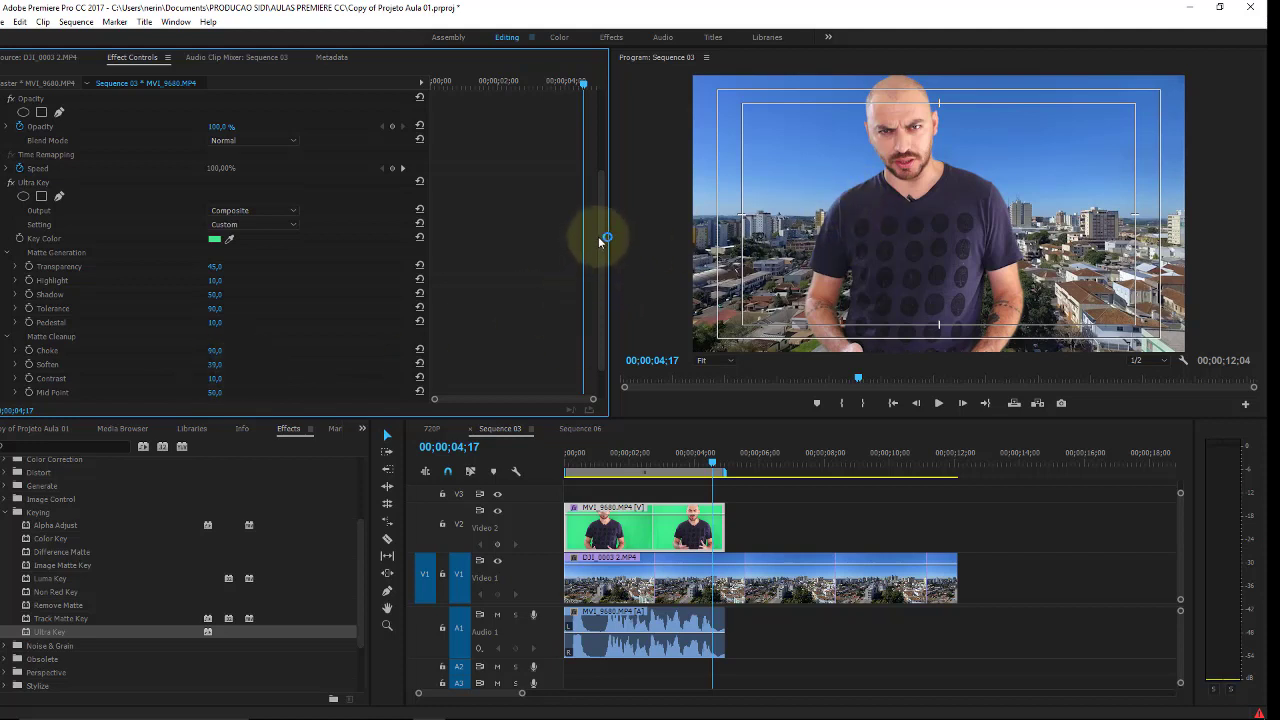
left_click_drag(598, 238, 600, 288)
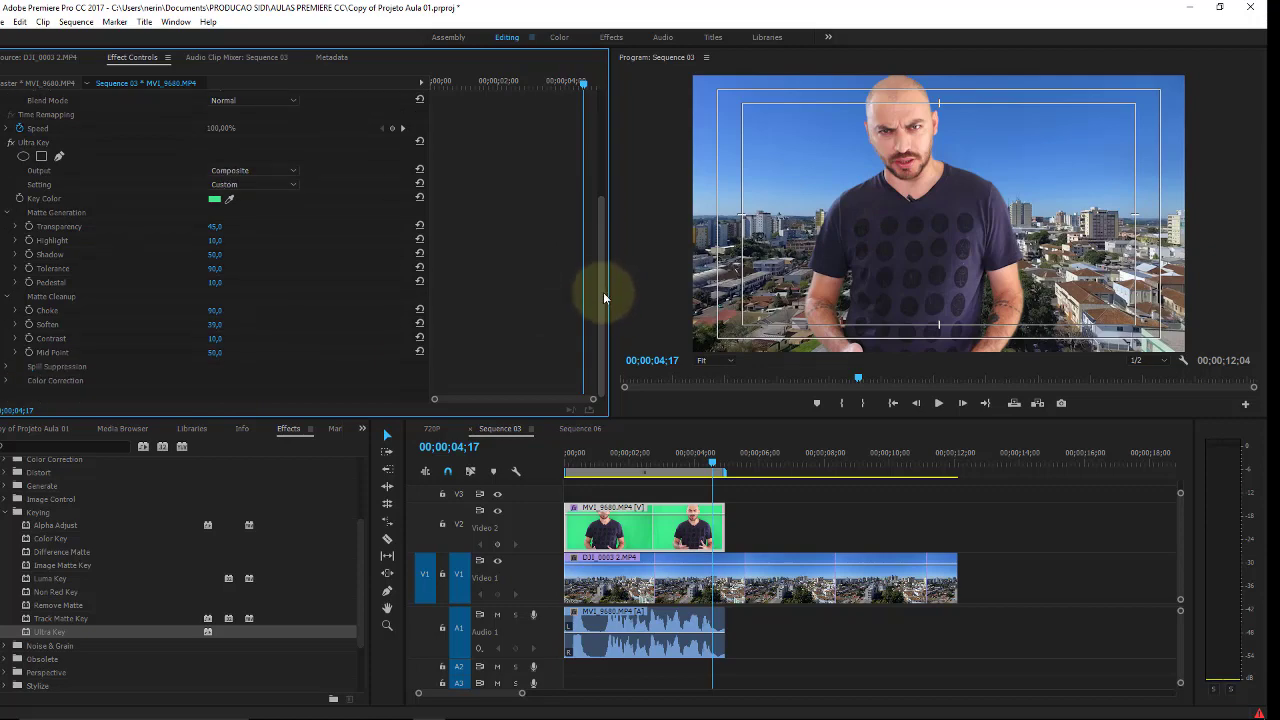
scroll(603, 251, "up", 3)
Step: Preview the keyed presenter from the start and render the entire work area
left_click_drag(700, 477, 556, 472)
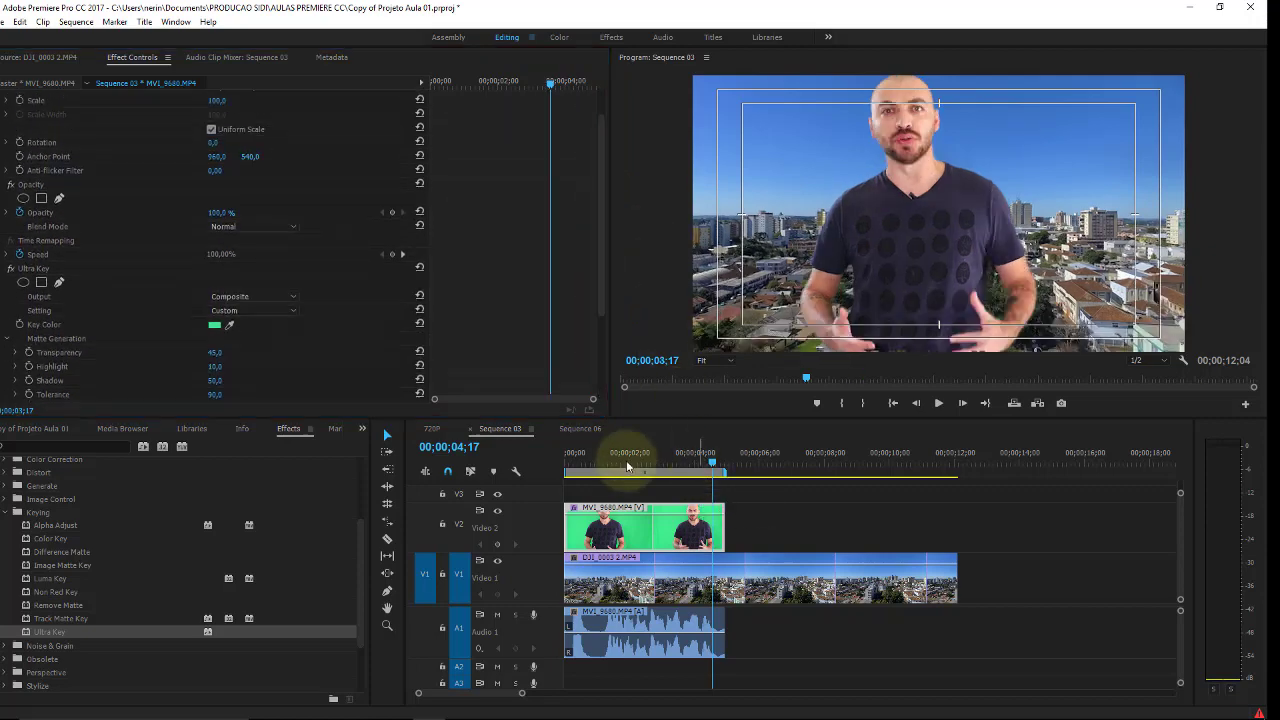
key("space")
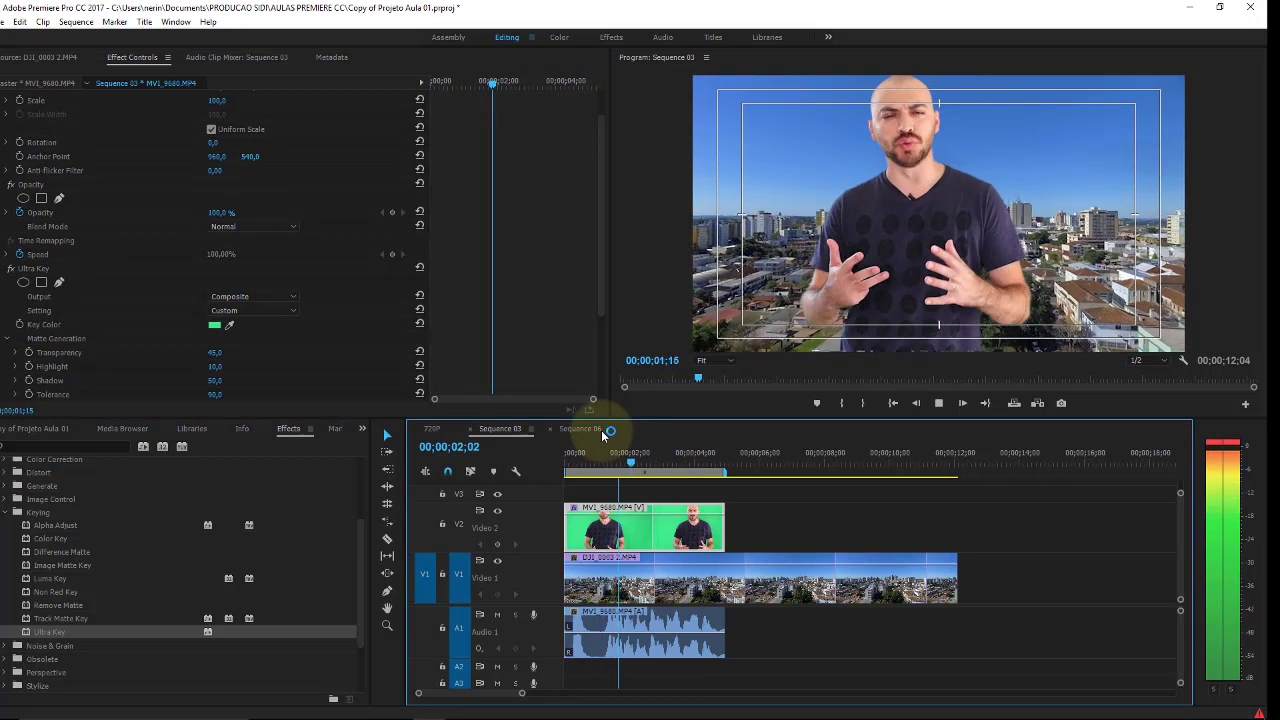
key("space")
left_click(728, 488)
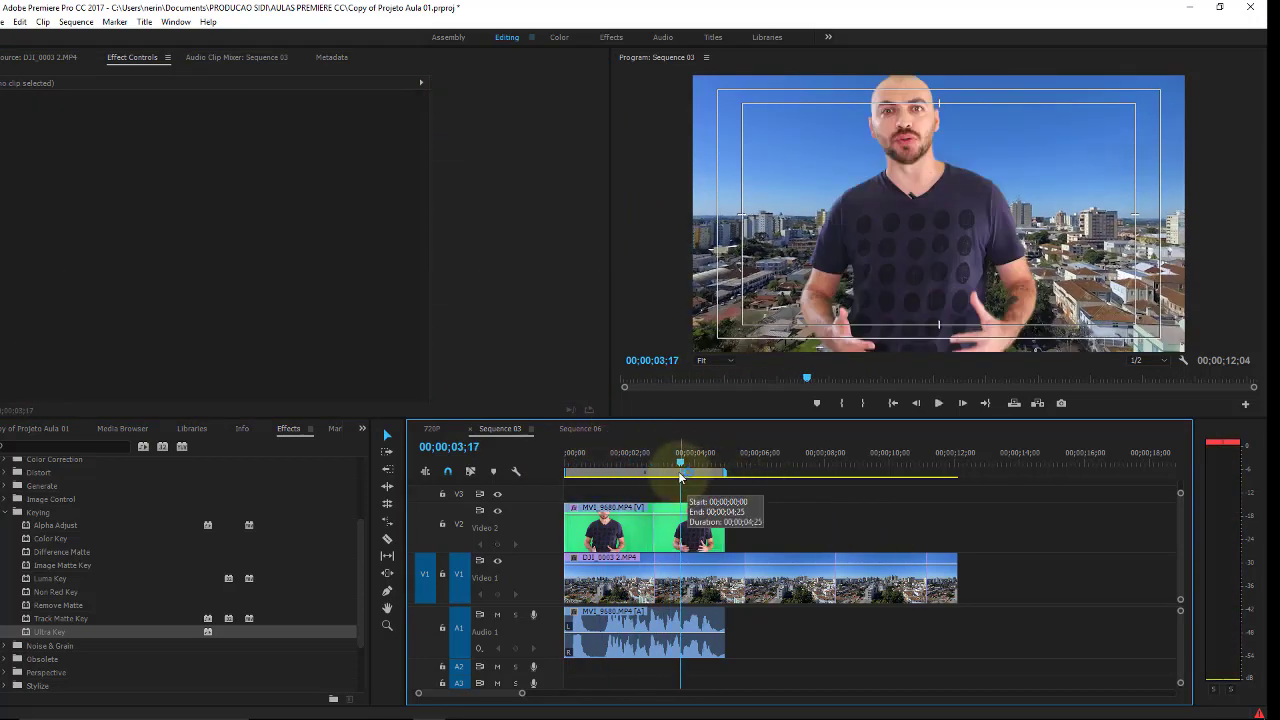
left_click(76, 22)
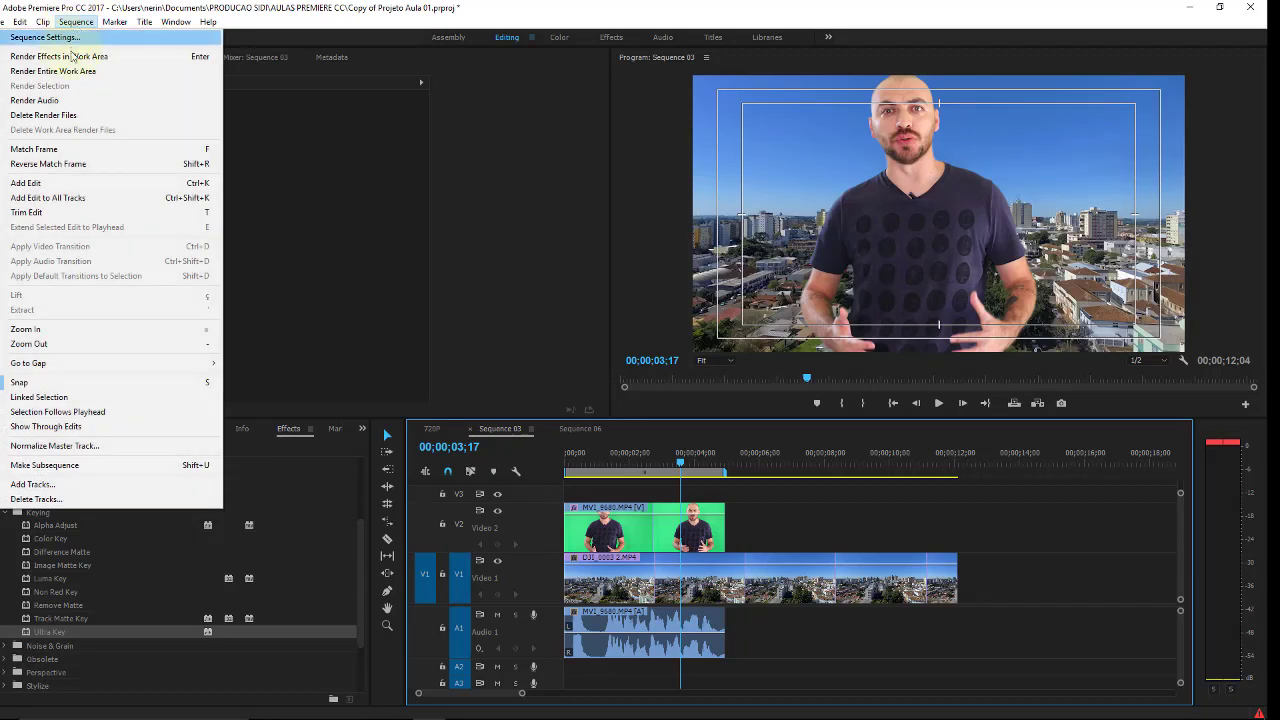
left_click(72, 71)
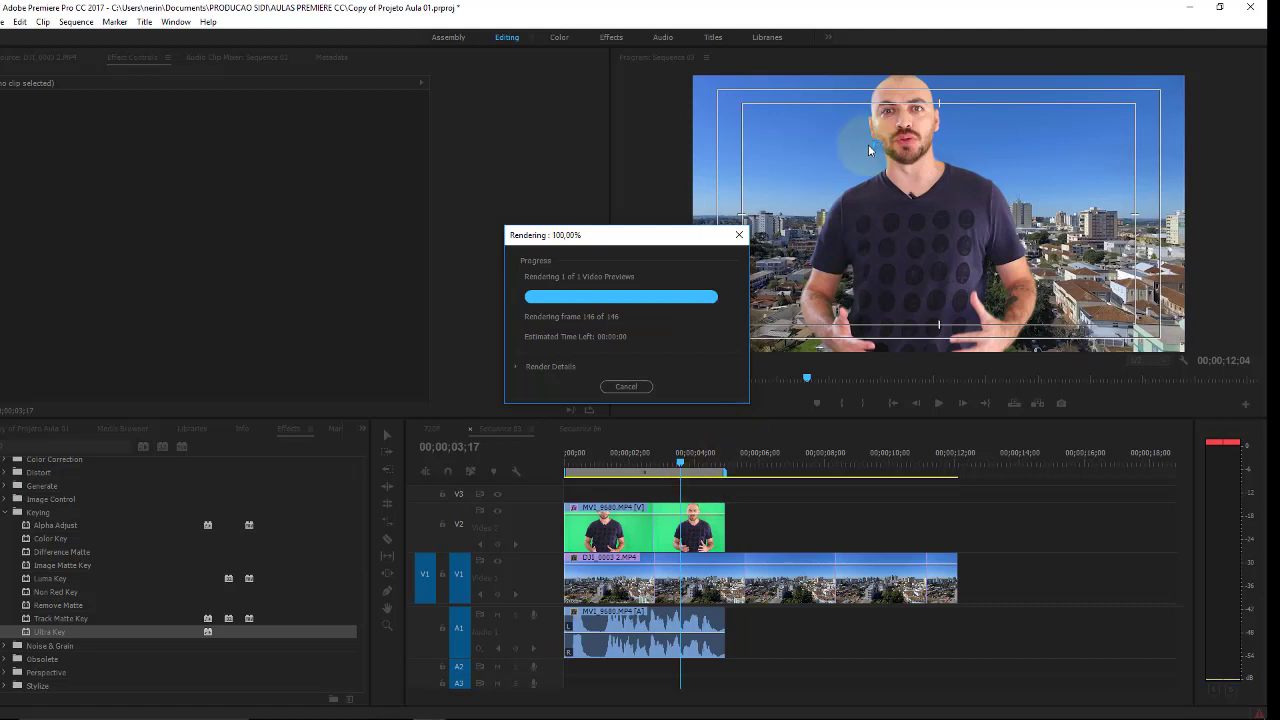
key("space")
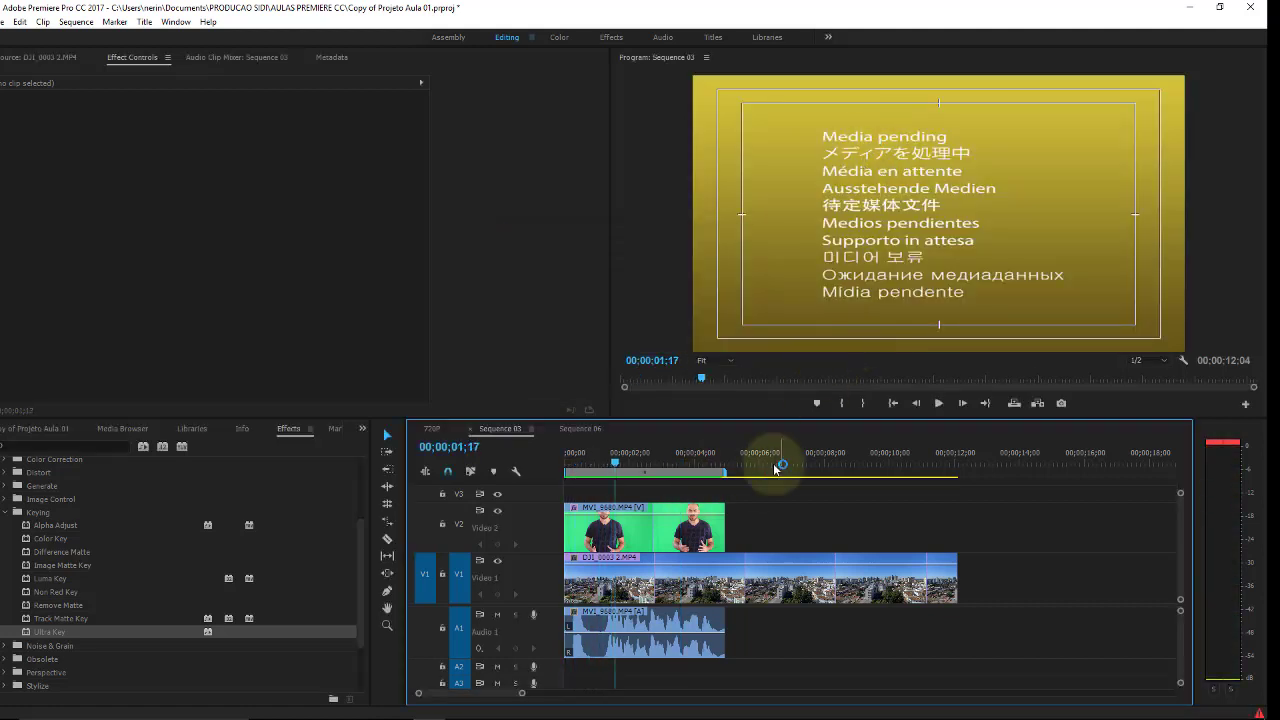
Step: Nudge all clips slightly later, replay, and delete the DJI_0003 city clip from Video 1
left_click_drag(763, 509, 645, 615)
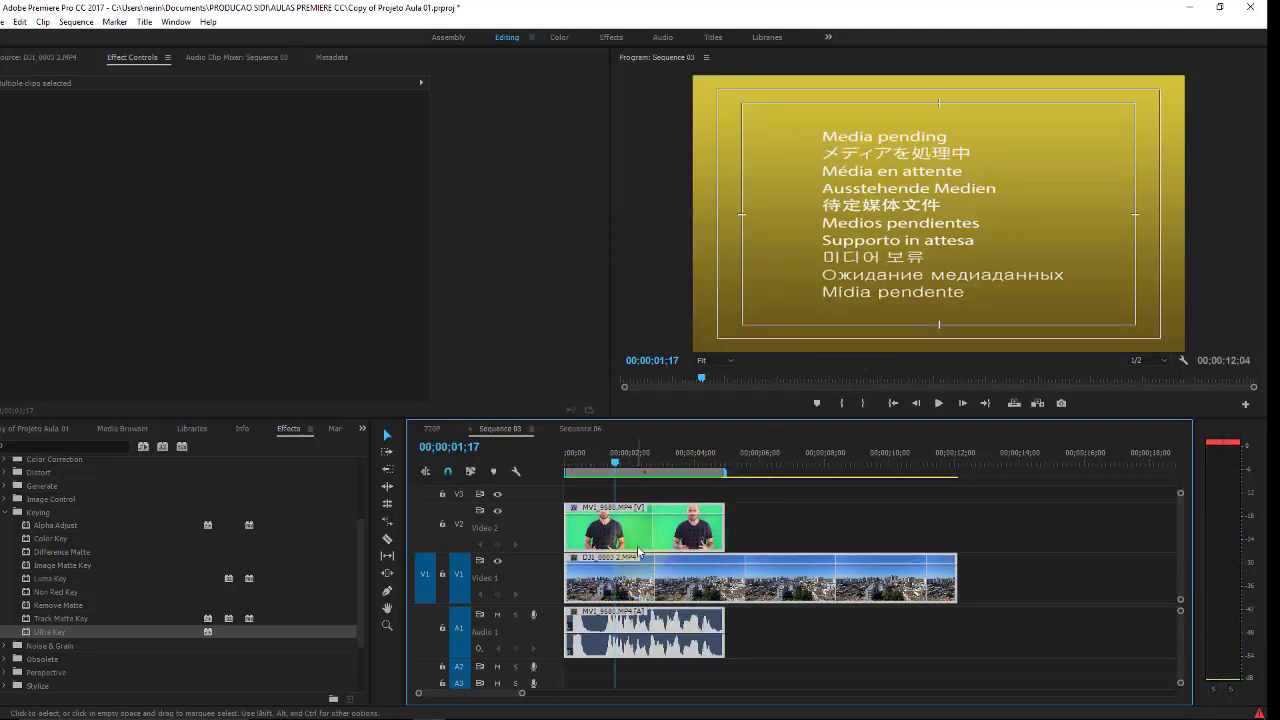
left_click_drag(638, 549, 645, 549)
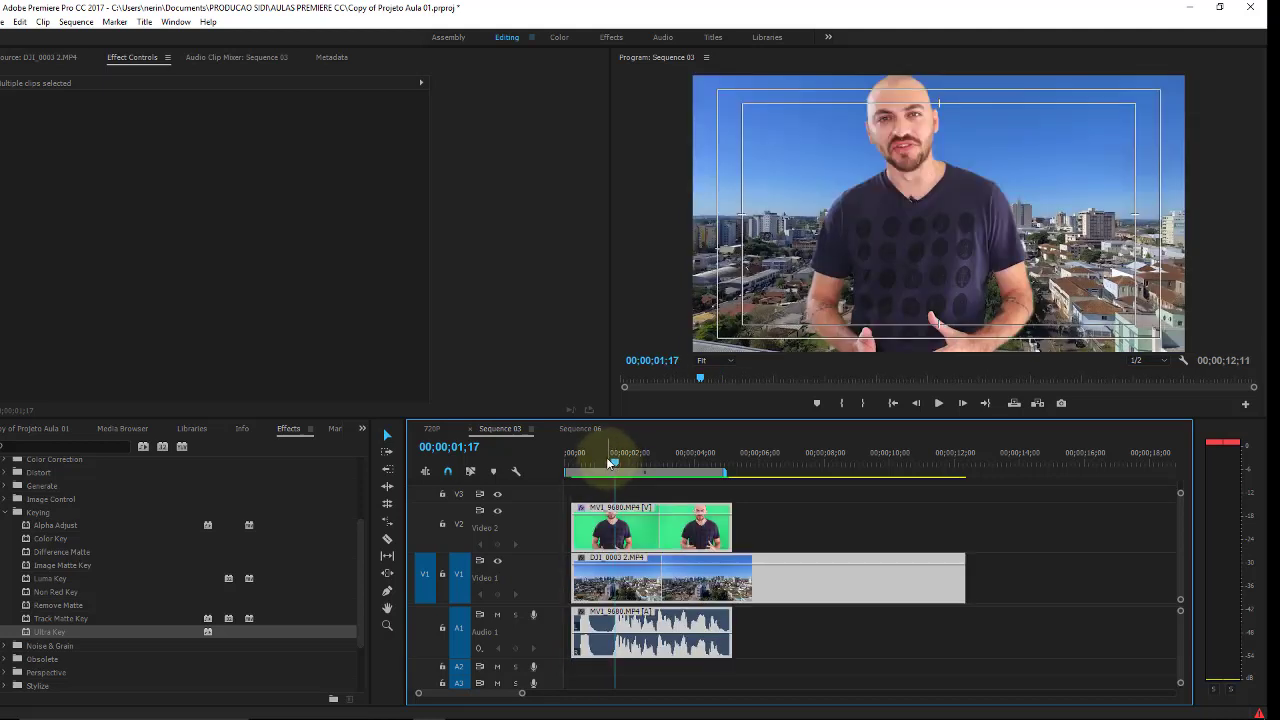
left_click_drag(608, 460, 562, 461)
key("space")
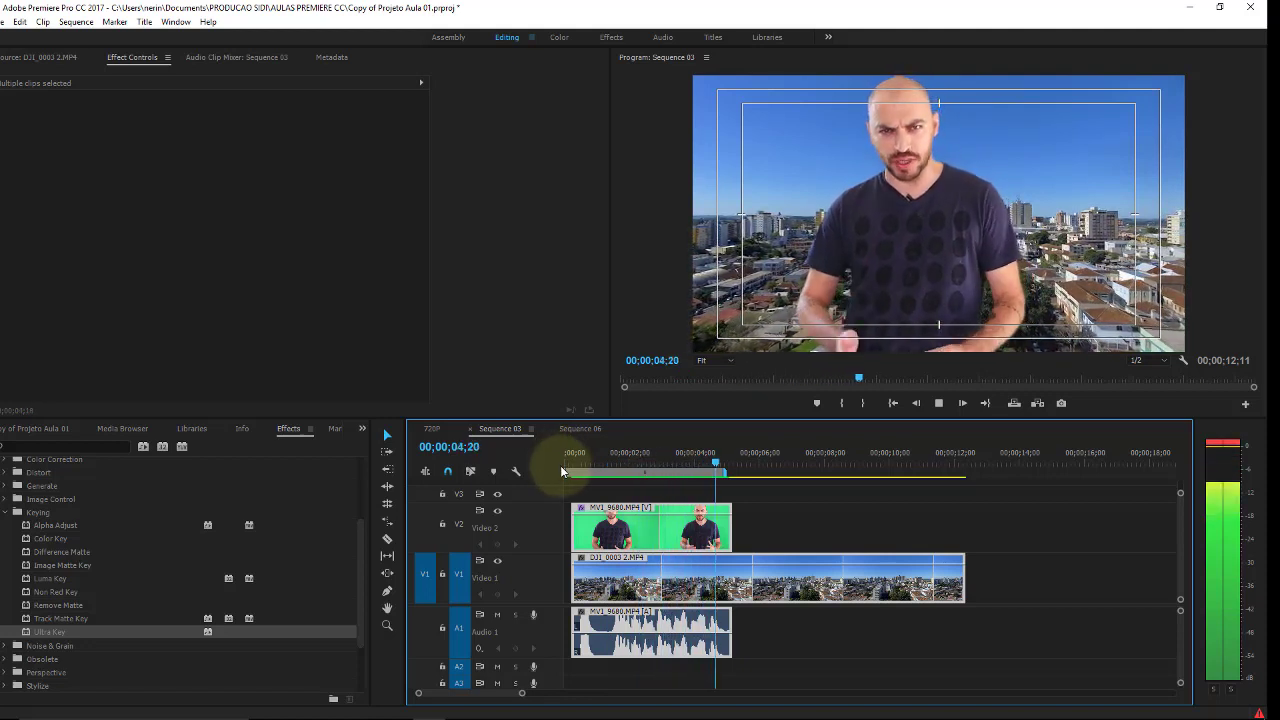
key("space")
left_click(758, 590)
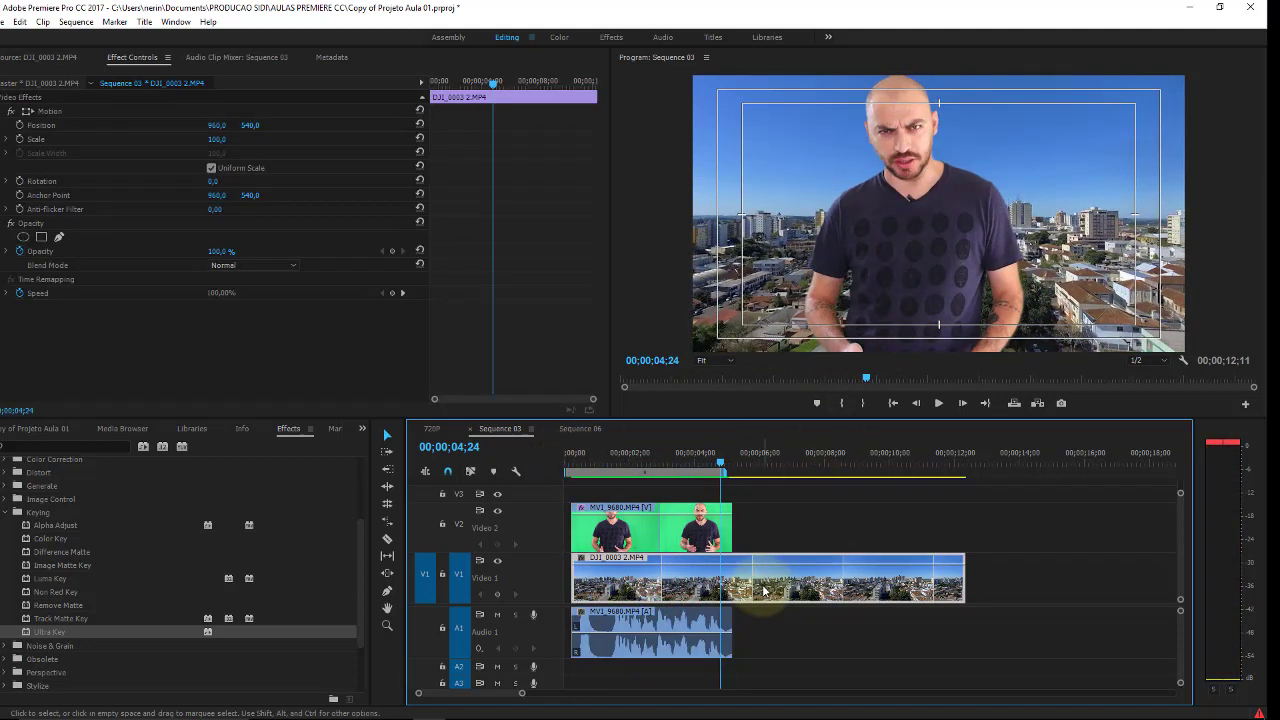
key("Delete")
Step: Drop the sunflower sunset photo from the Fotos bin onto Video 1 at the sequence start
left_click(46, 427)
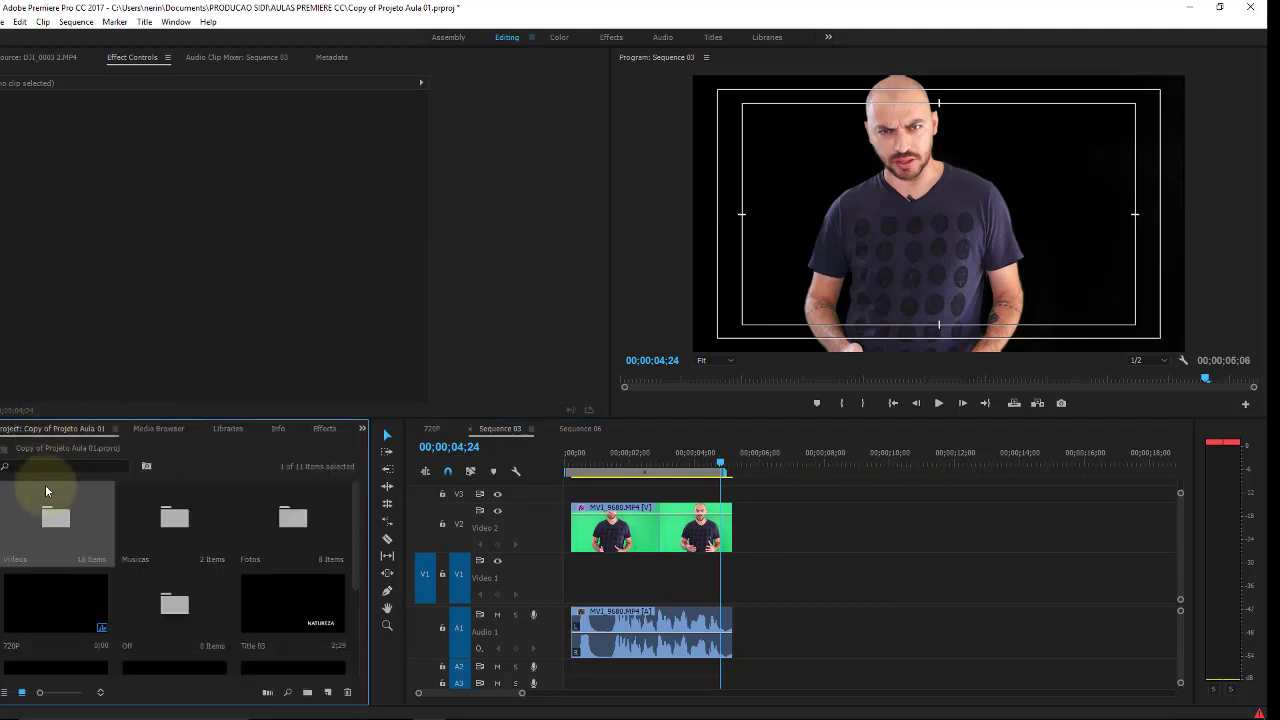
double_click(46, 495)
left_click(466, 77)
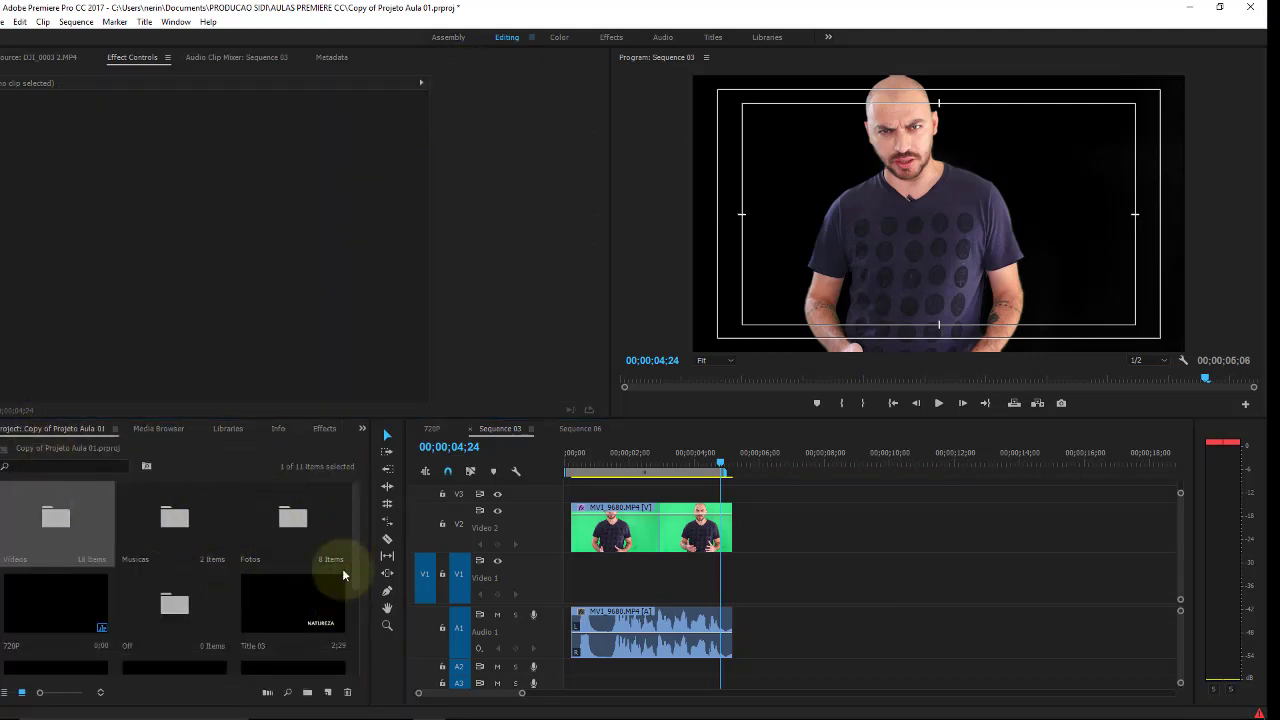
mouse_move(350, 517)
left_mouse_down()
mouse_move(351, 586)
mouse_move(350, 519)
left_mouse_up()
double_click(312, 523)
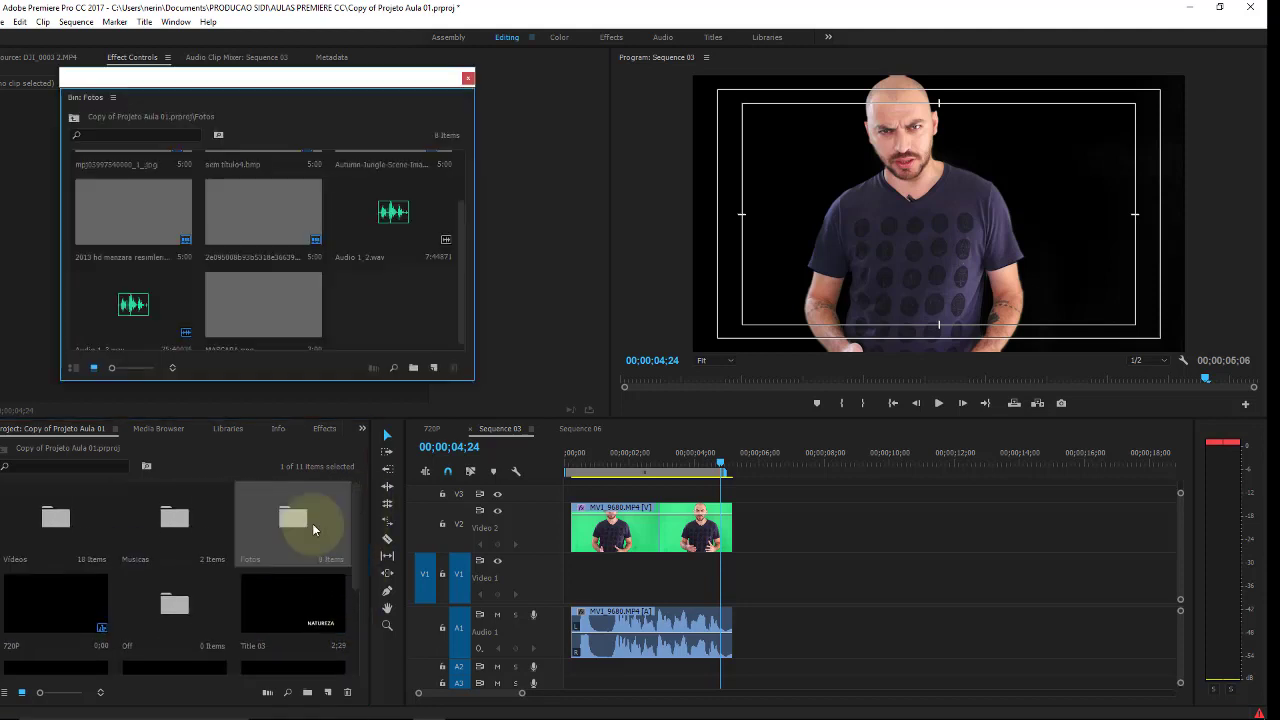
mouse_move(134, 212)
left_mouse_down()
mouse_move(578, 508)
mouse_move(558, 585)
left_mouse_up()
left_click(634, 455)
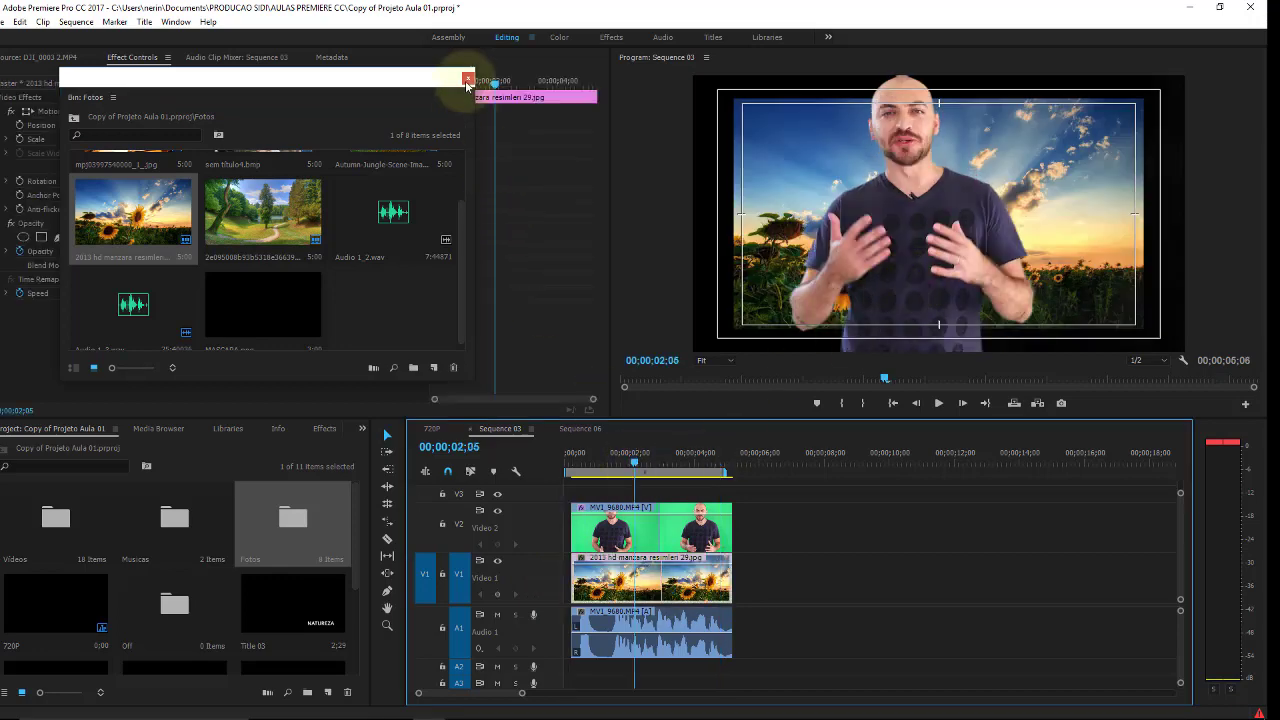
left_click_drag(464, 80, 402, 264)
Step: Scale the sunflower photo to 128 in Effect Controls
left_click(405, 264)
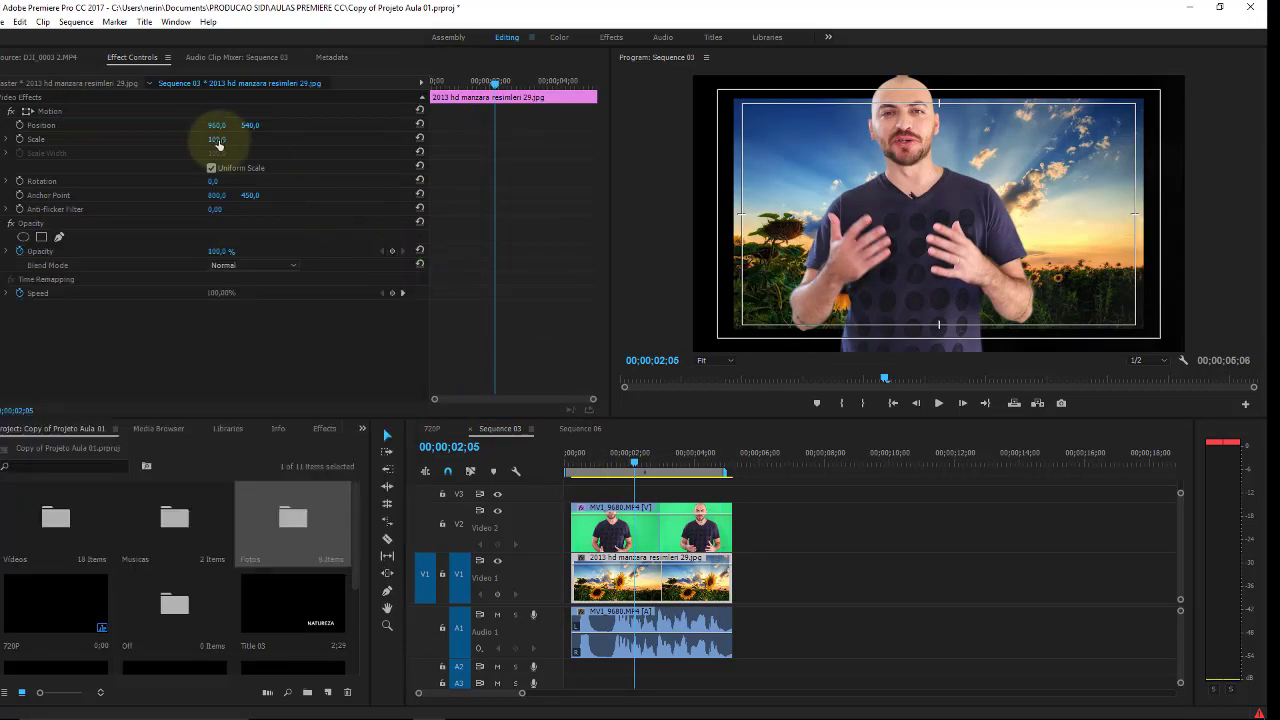
left_click_drag(215, 140, 284, 140)
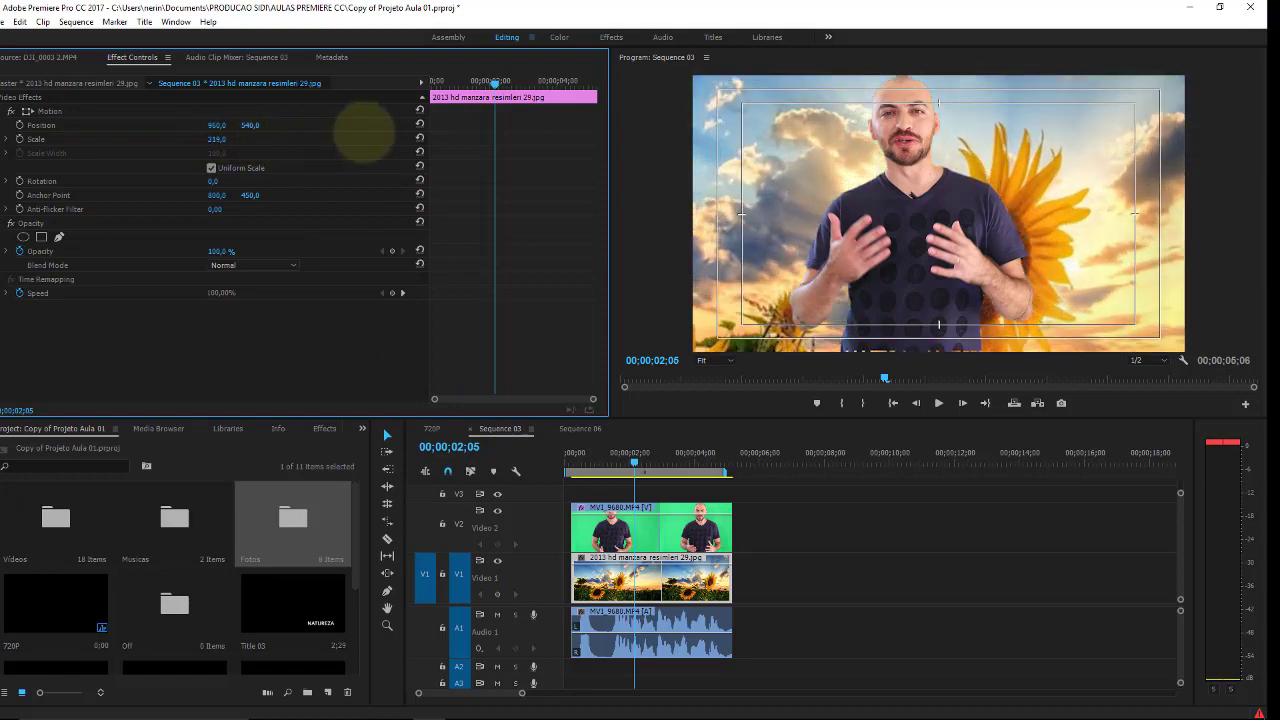
mouse_move(284, 140)
left_mouse_down()
mouse_move(398, 150)
mouse_move(237, 150)
mouse_move(225, 130)
left_mouse_up()
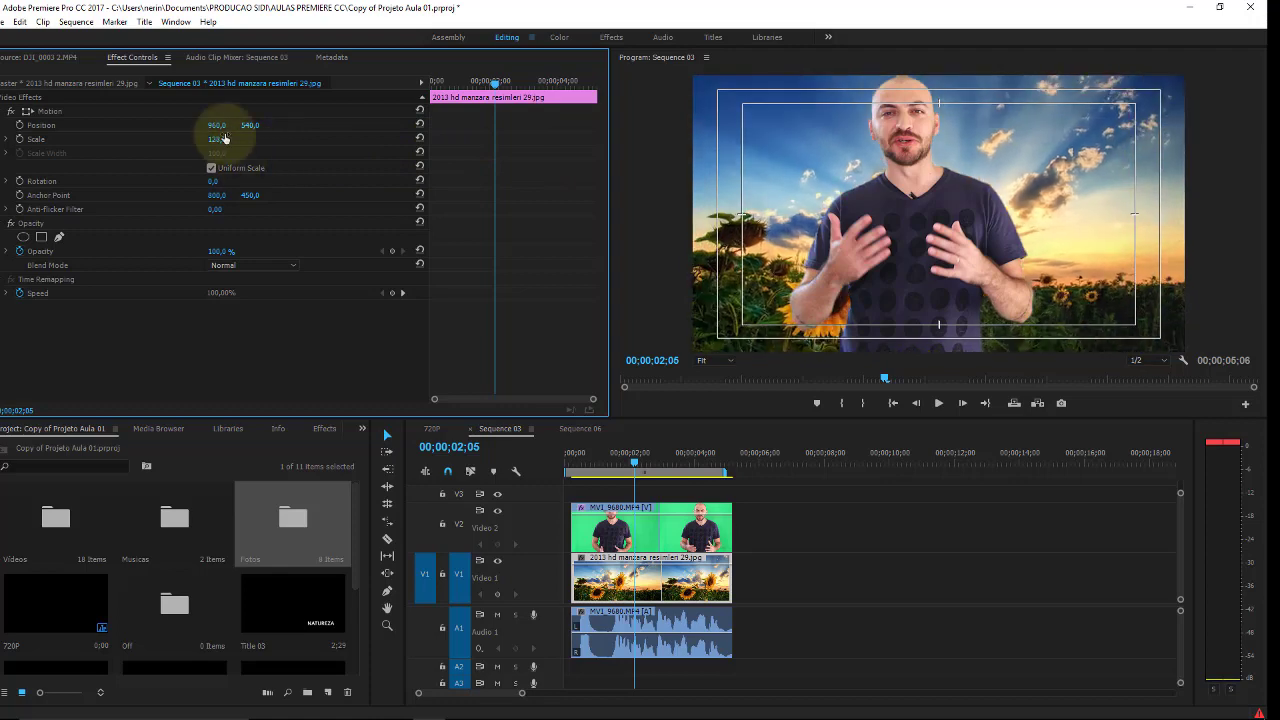
Step: Slide the photo later on Video 1, play to check timing, then return it to the start
mouse_move(600, 552)
left_mouse_down()
mouse_move(612, 585)
mouse_move(724, 585)
left_mouse_up()
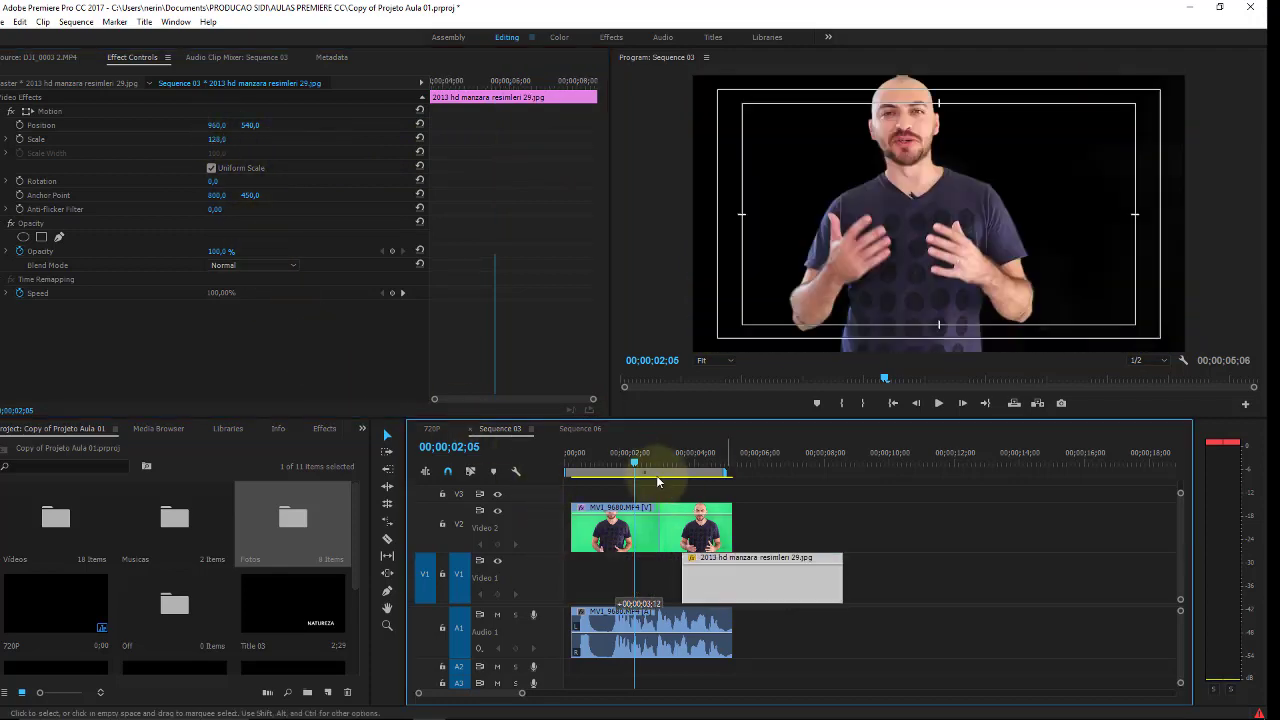
left_click_drag(636, 456, 632, 460)
key("space")
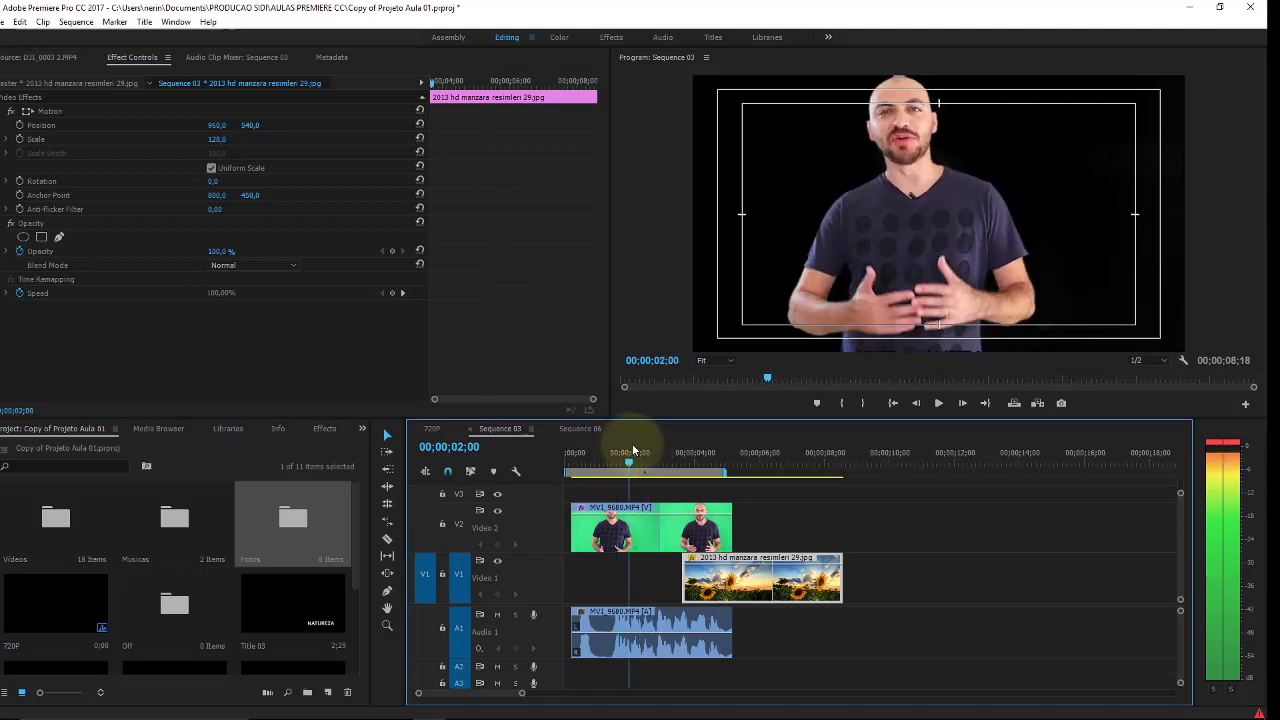
left_click(632, 452)
left_click_drag(695, 592, 614, 587)
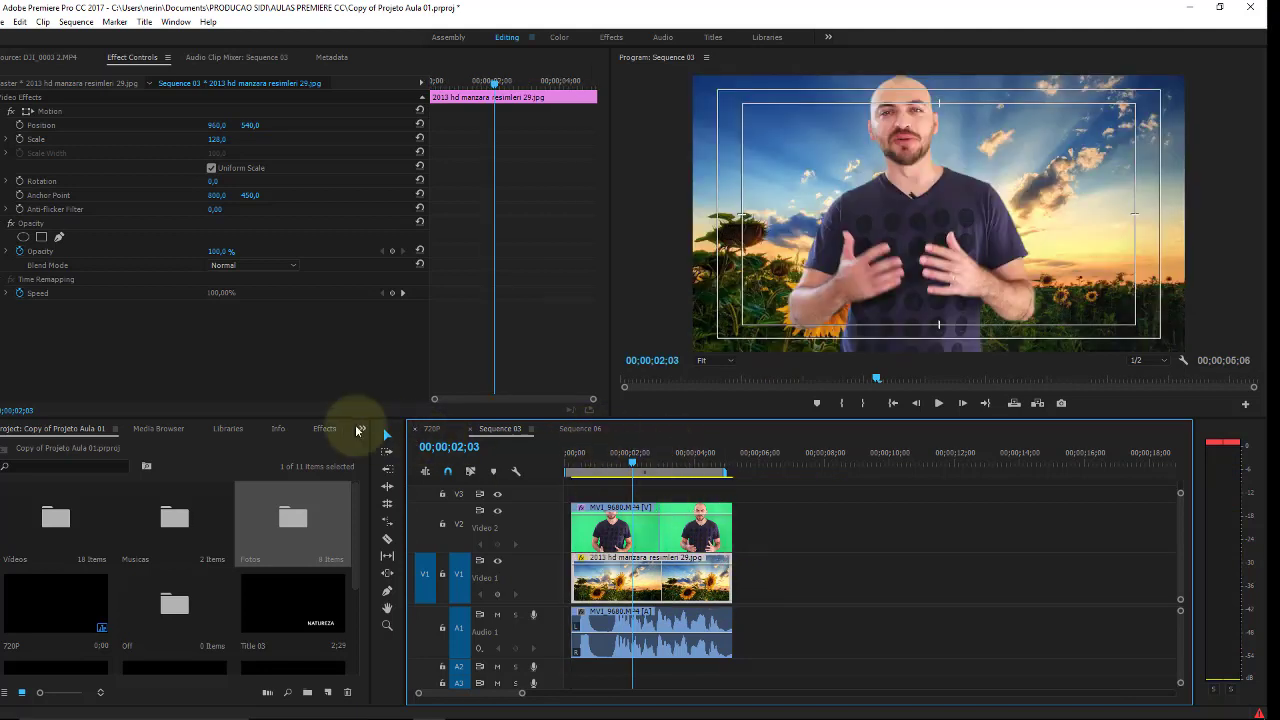
Step: Delete Title 13 and Title 12 from the Videos bin
double_click(78, 504)
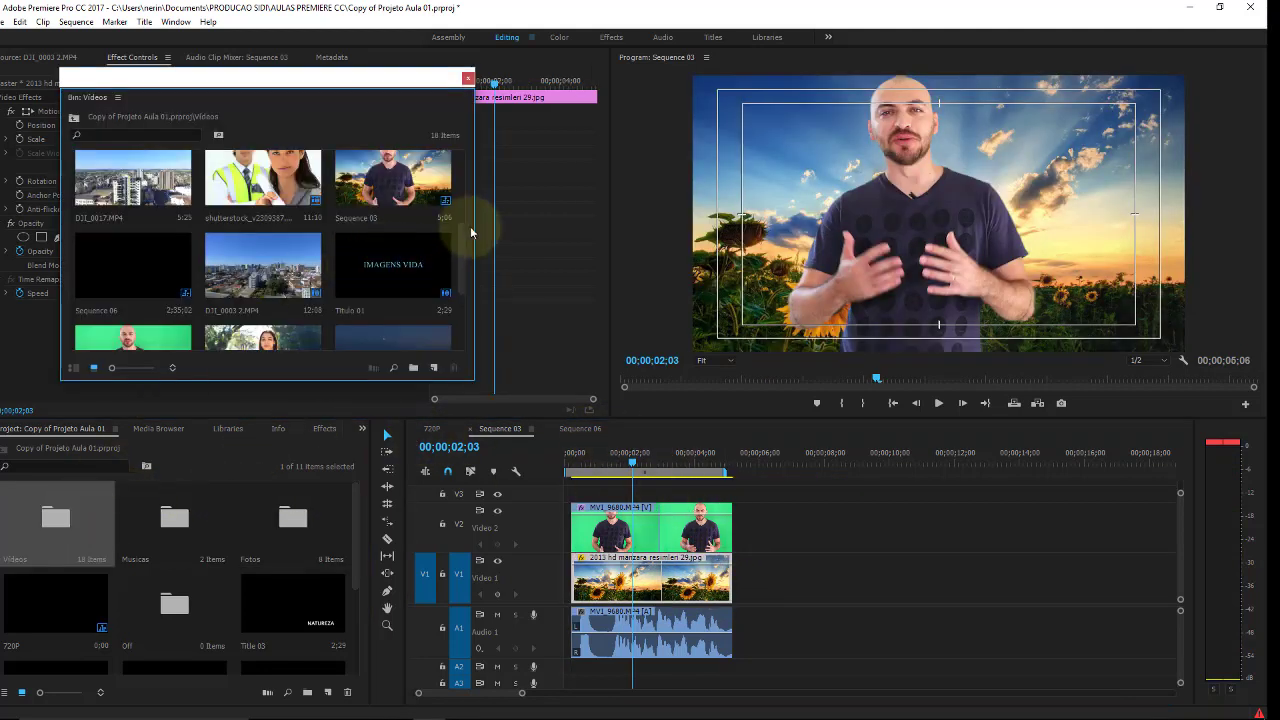
left_click_drag(460, 234, 465, 307)
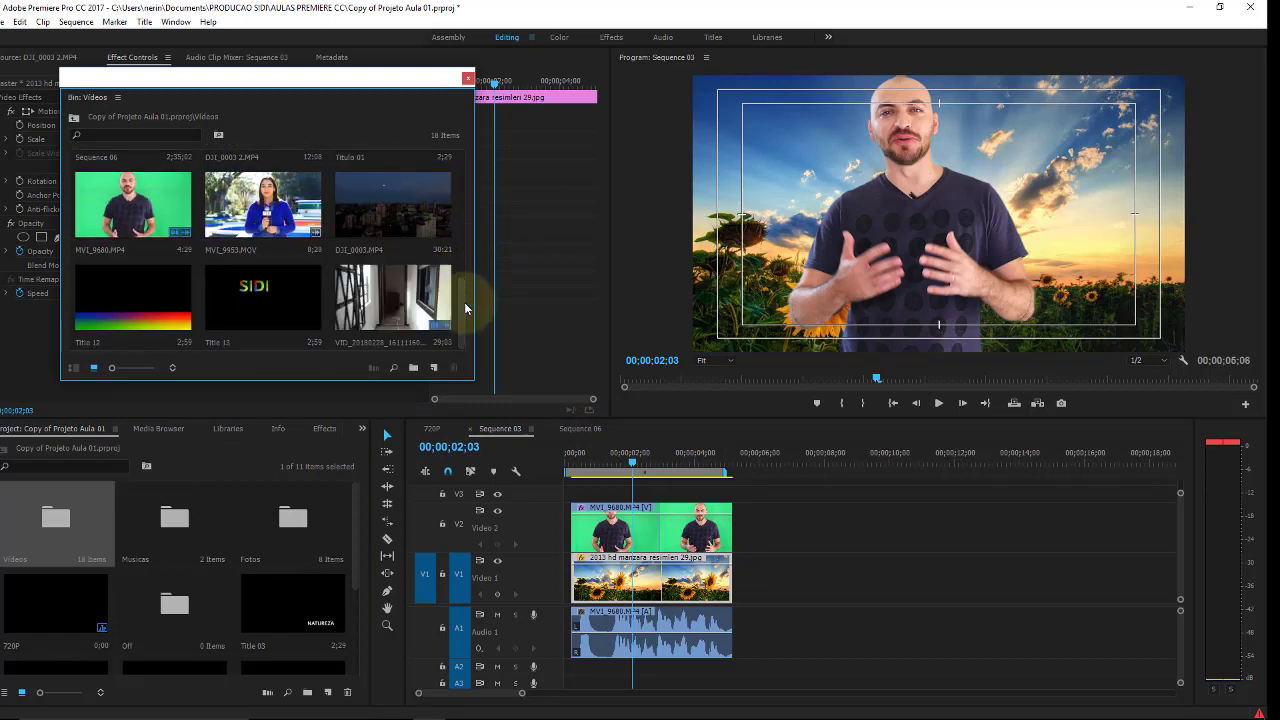
left_click(267, 305)
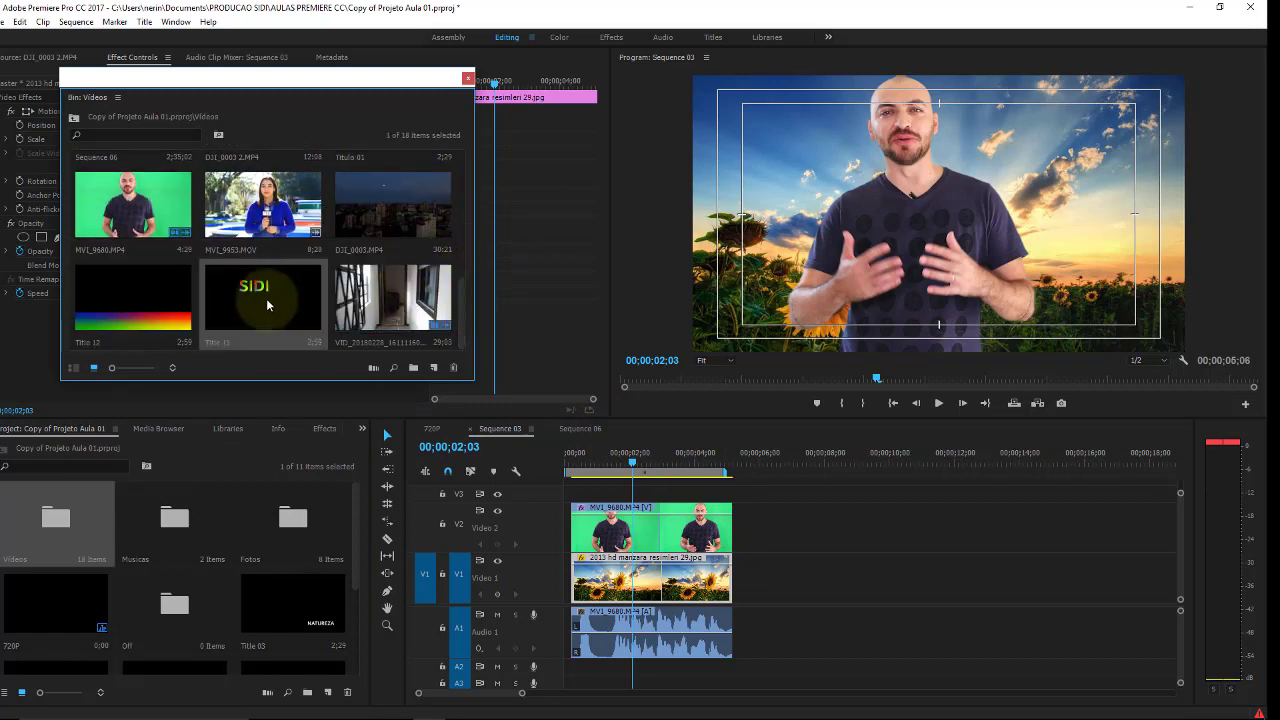
key("Delete")
left_click(132, 296)
key("Delete")
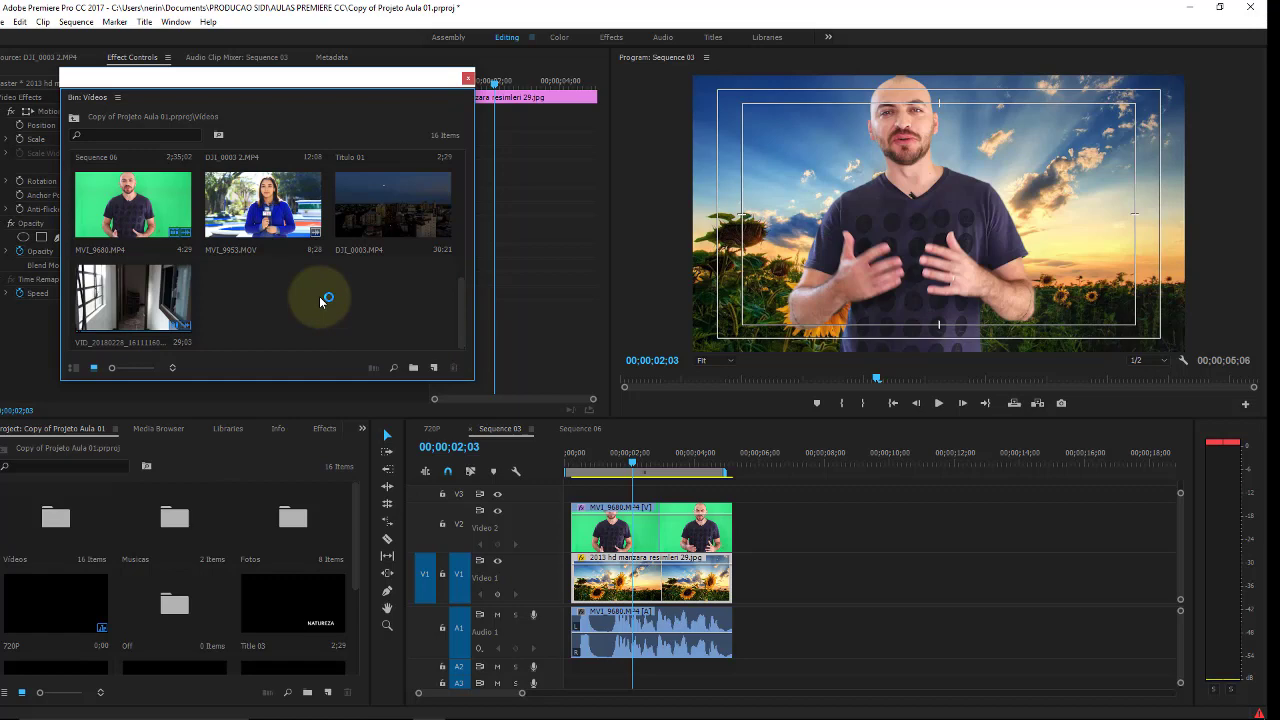
Step: Import two green-screen videos and the Behind the Scenes of 300 clip into the Videos bin
double_click(319, 296)
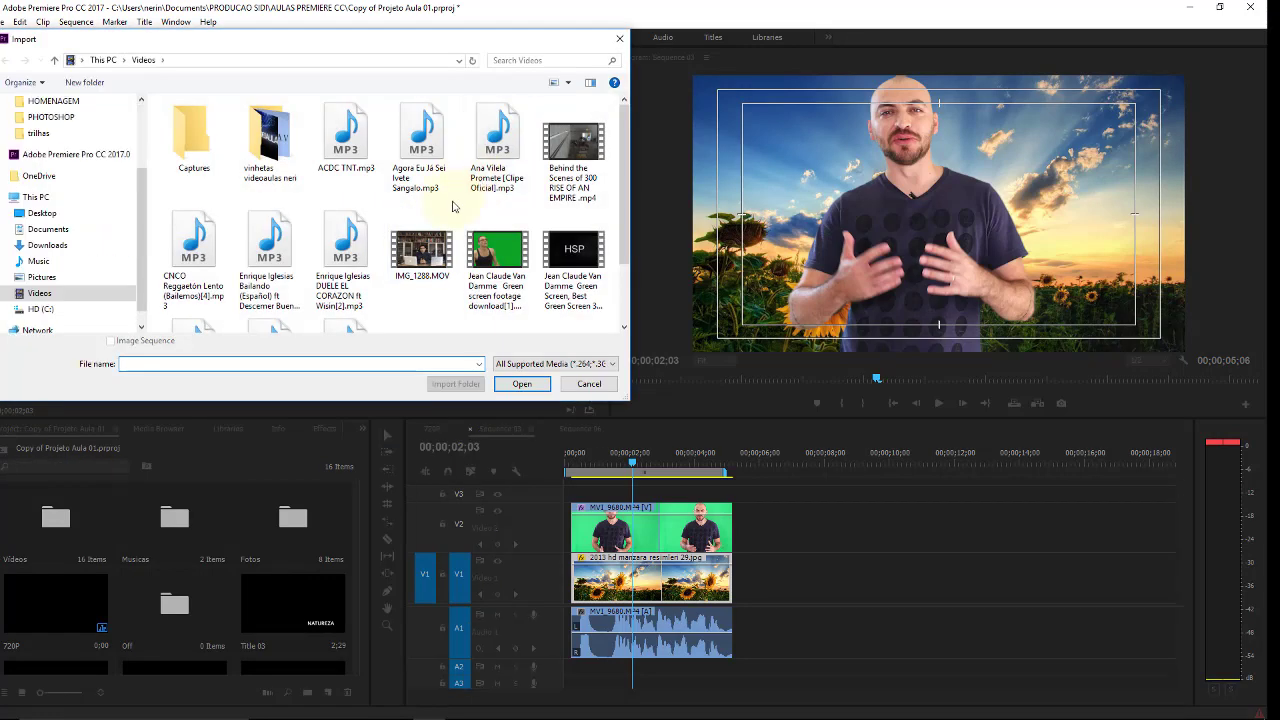
left_click(497, 255)
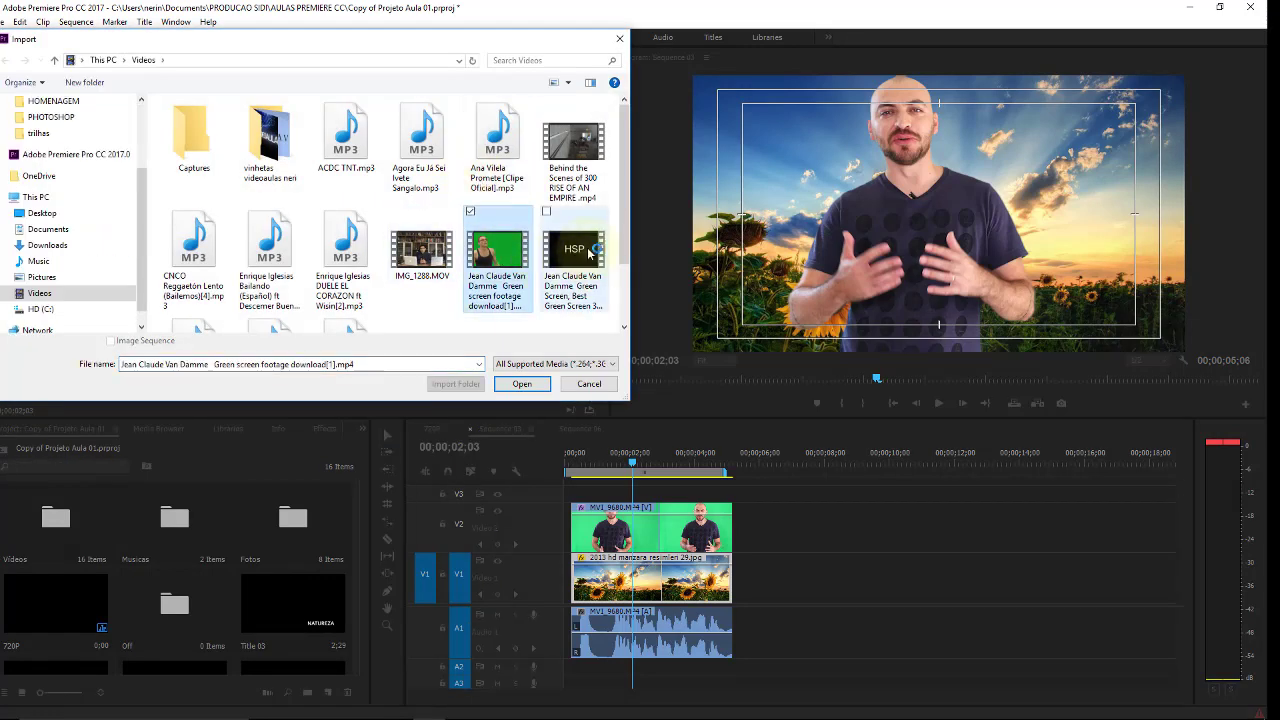
left_click(573, 255, "ctrl")
left_click_drag(628, 188, 637, 253)
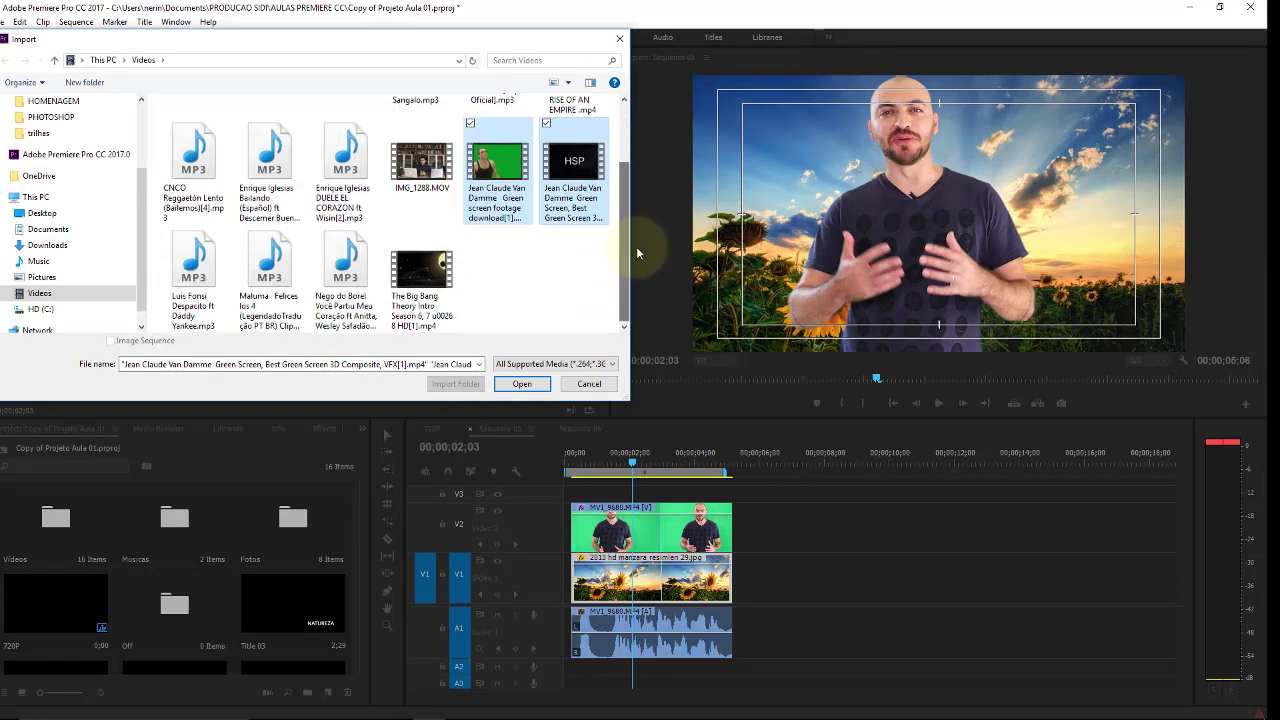
scroll(625, 246, "up", 1)
left_click(600, 153, "ctrl")
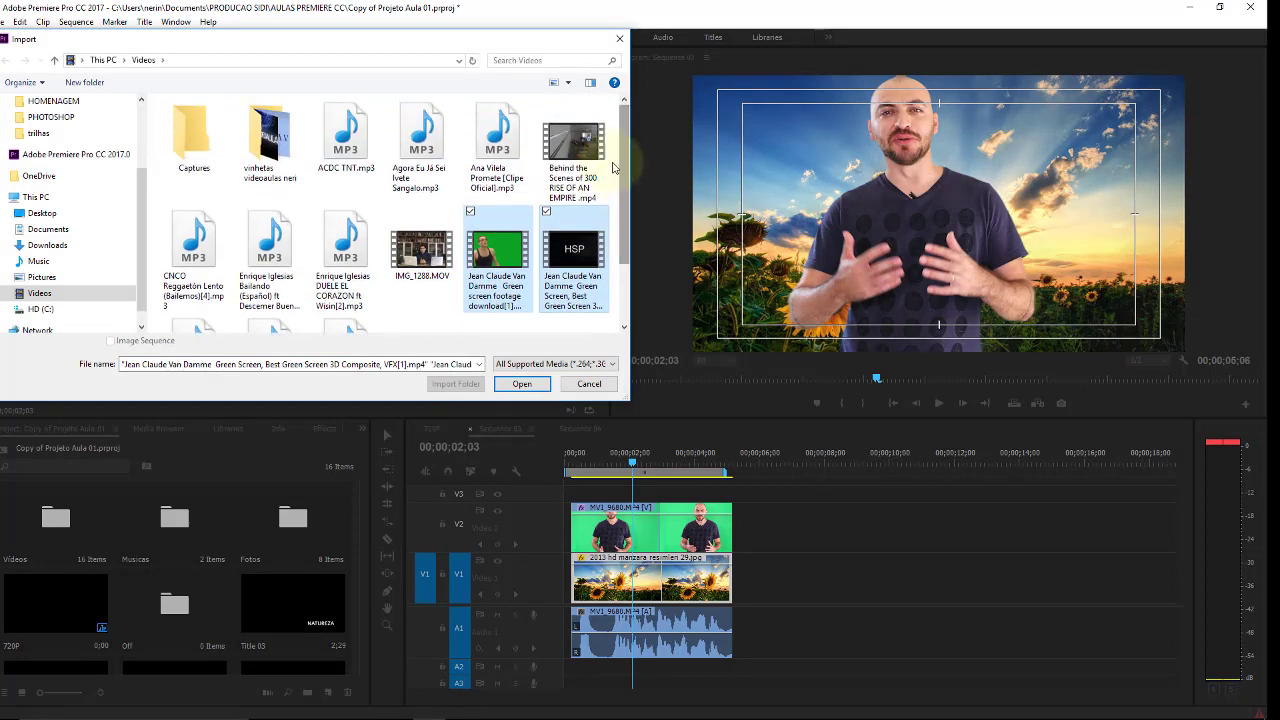
left_click(521, 388)
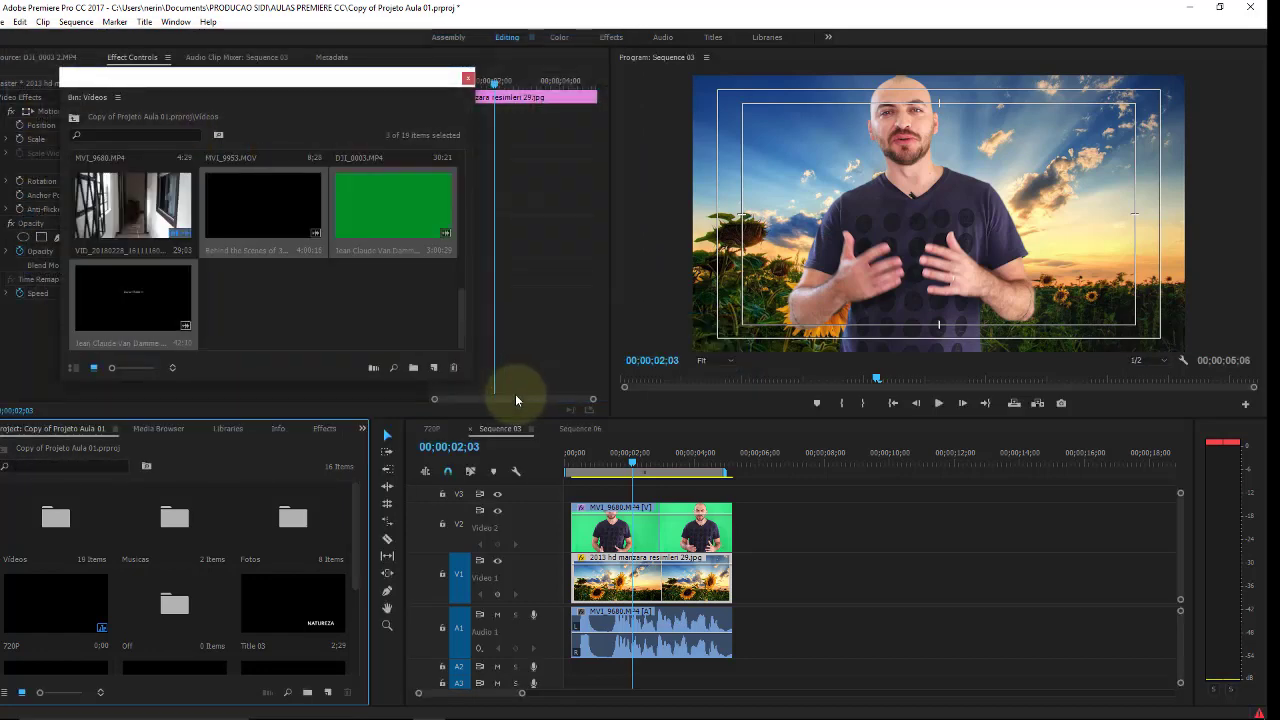
Step: Place the Van Damme green-screen clip on Video 2 after MVI_9680, sliding the sunflower photo later
left_click(420, 308)
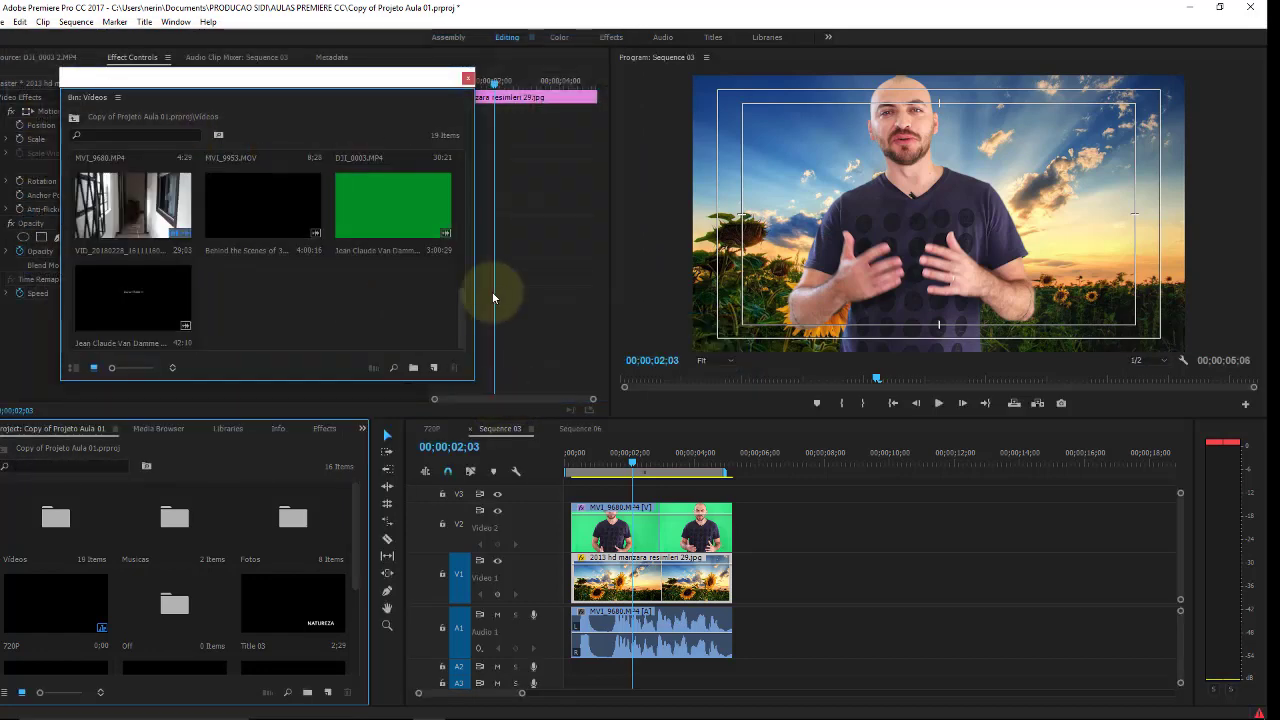
scroll(465, 308, "up", 1)
double_click(440, 285)
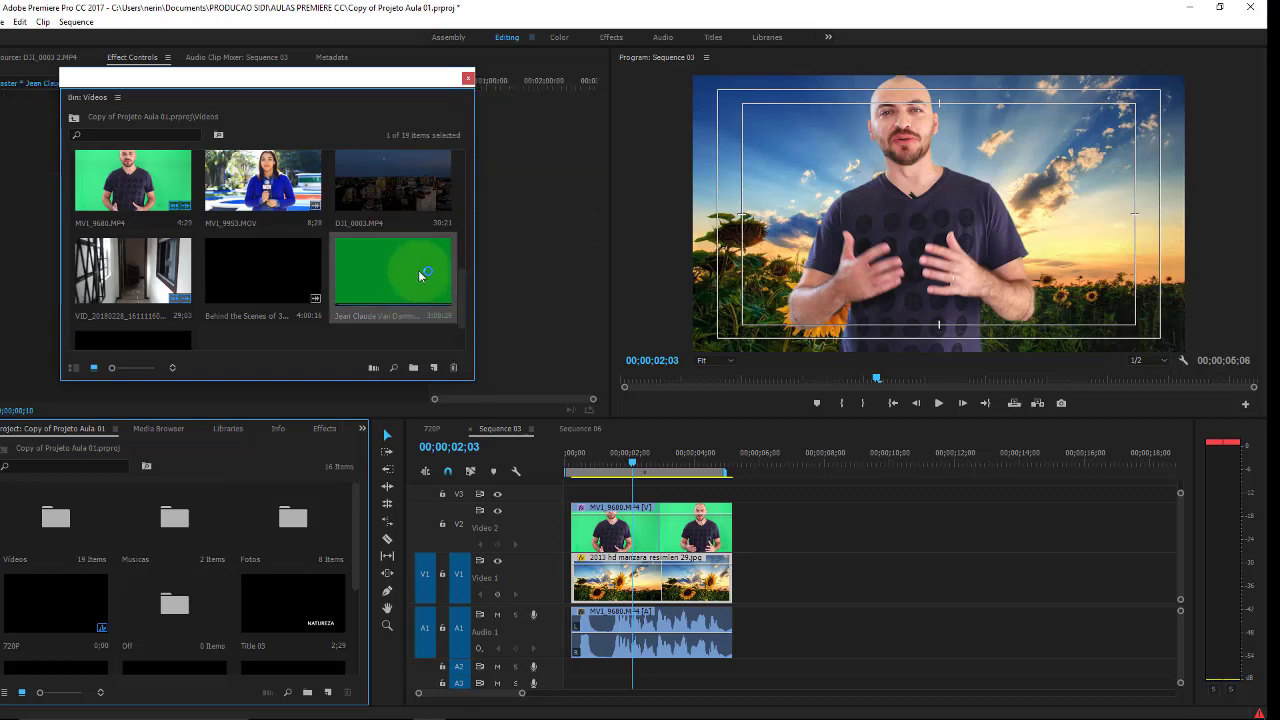
left_click_drag(374, 86, 210, 480)
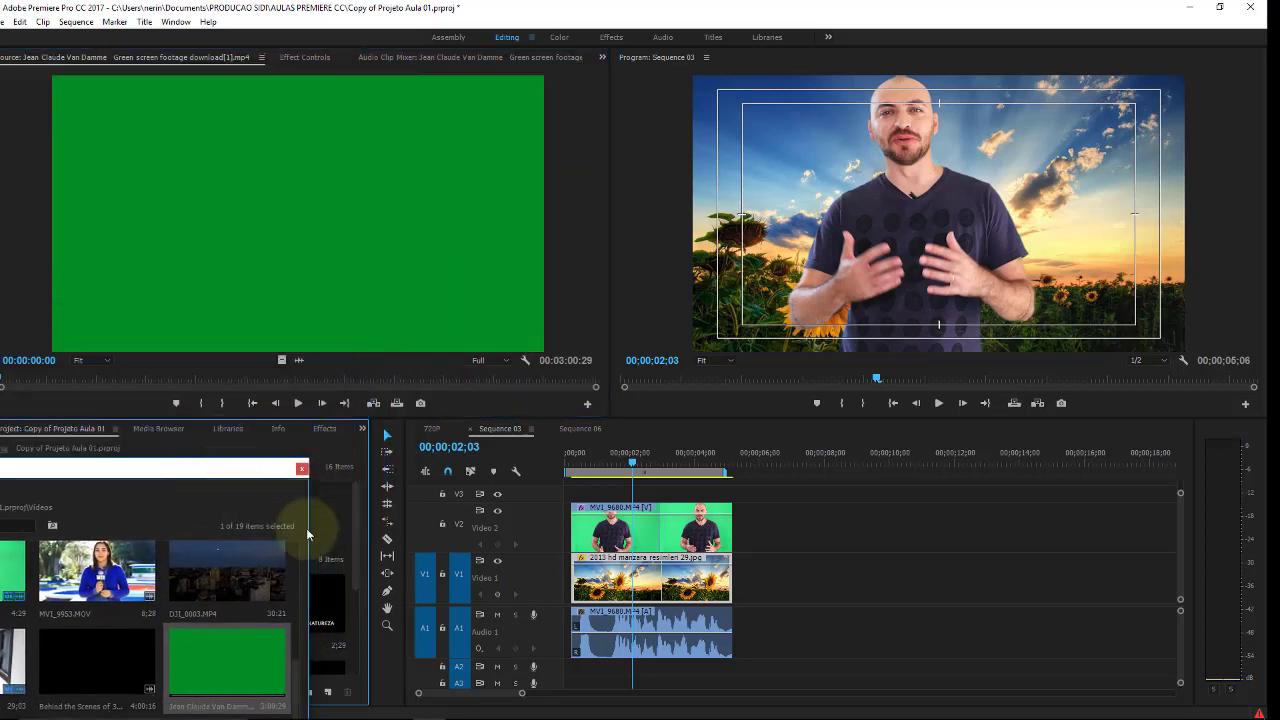
left_click_drag(727, 591, 877, 588)
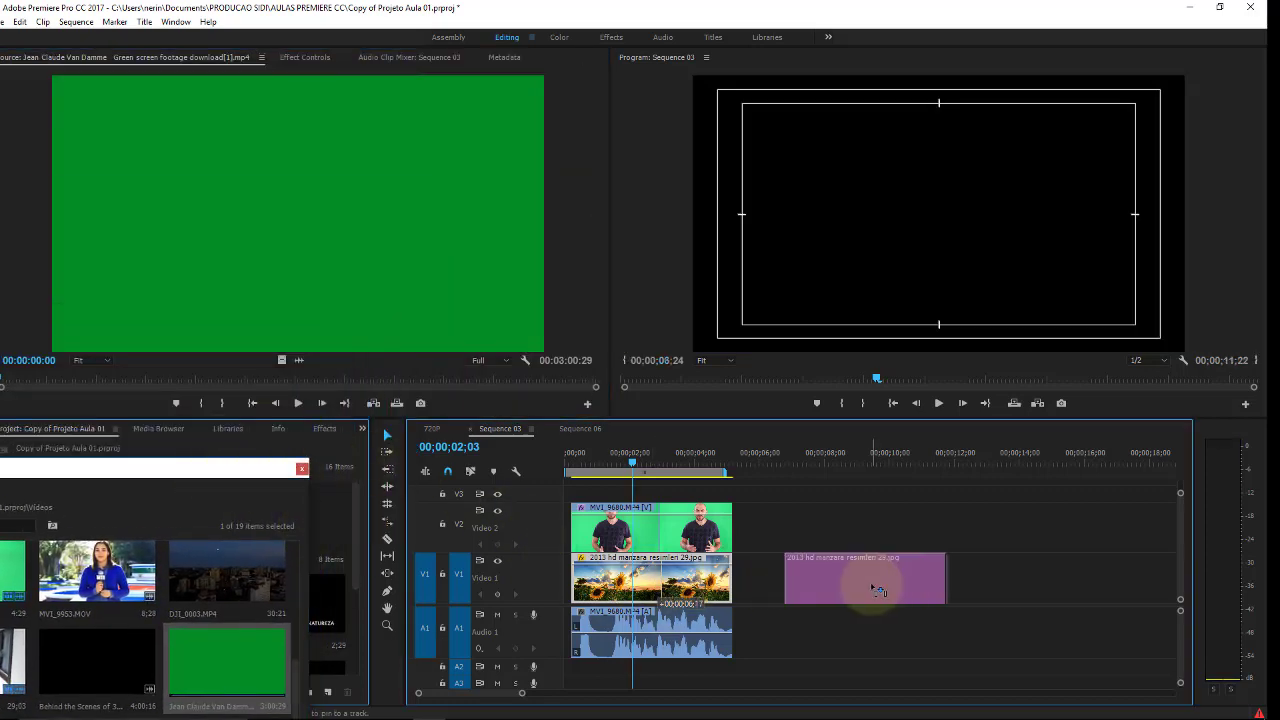
mouse_move(257, 651)
left_mouse_down()
mouse_move(790, 612)
mouse_move(828, 541)
left_mouse_up()
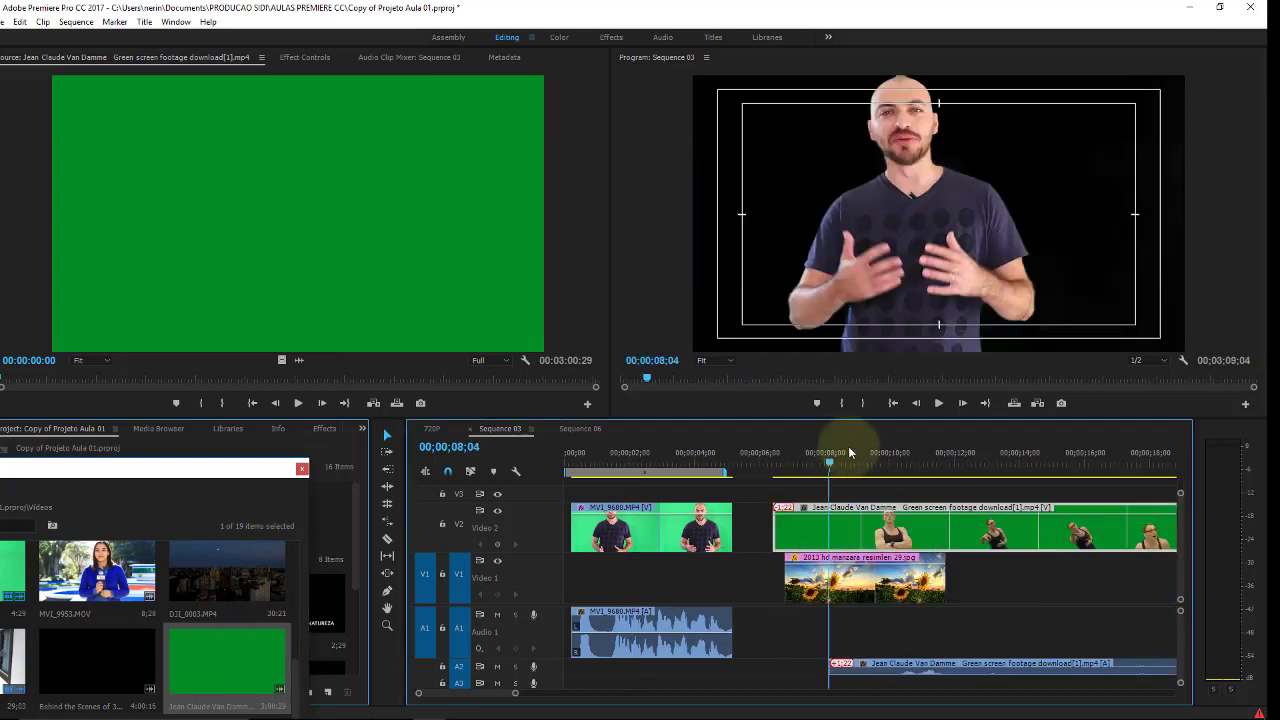
left_click_drag(830, 455, 937, 455)
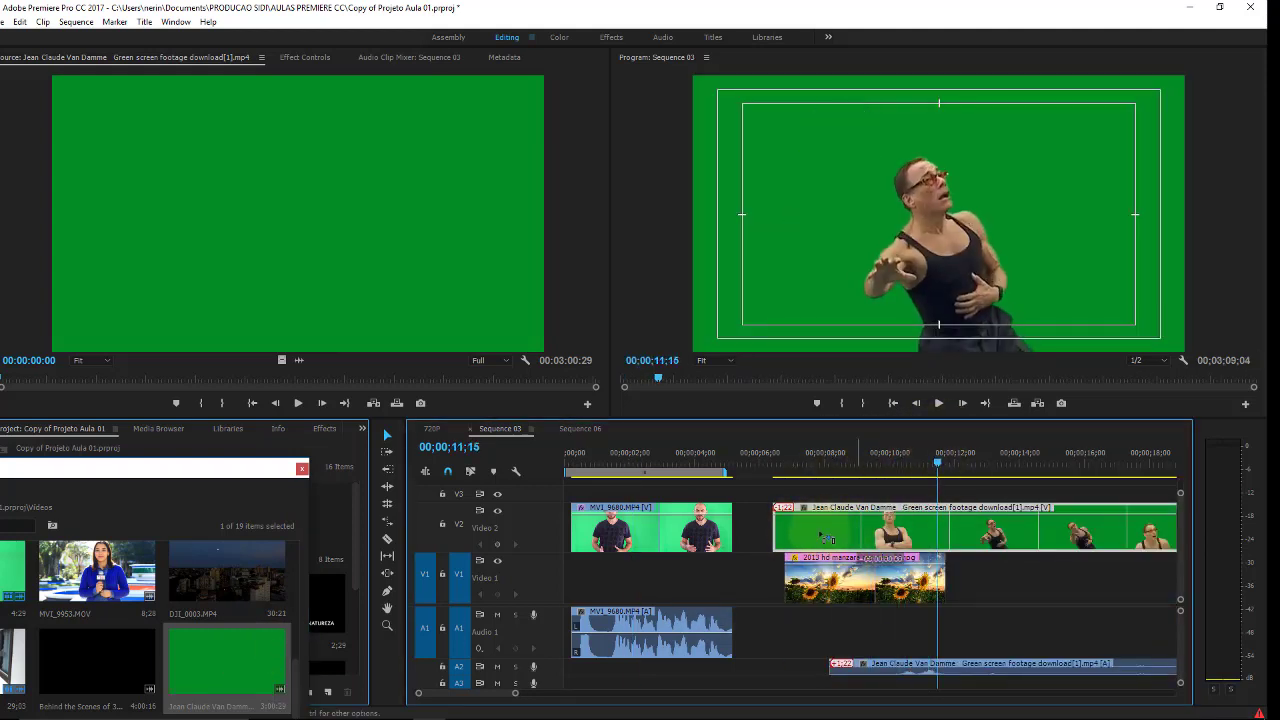
left_click_drag(791, 534, 739, 534)
left_click(862, 463)
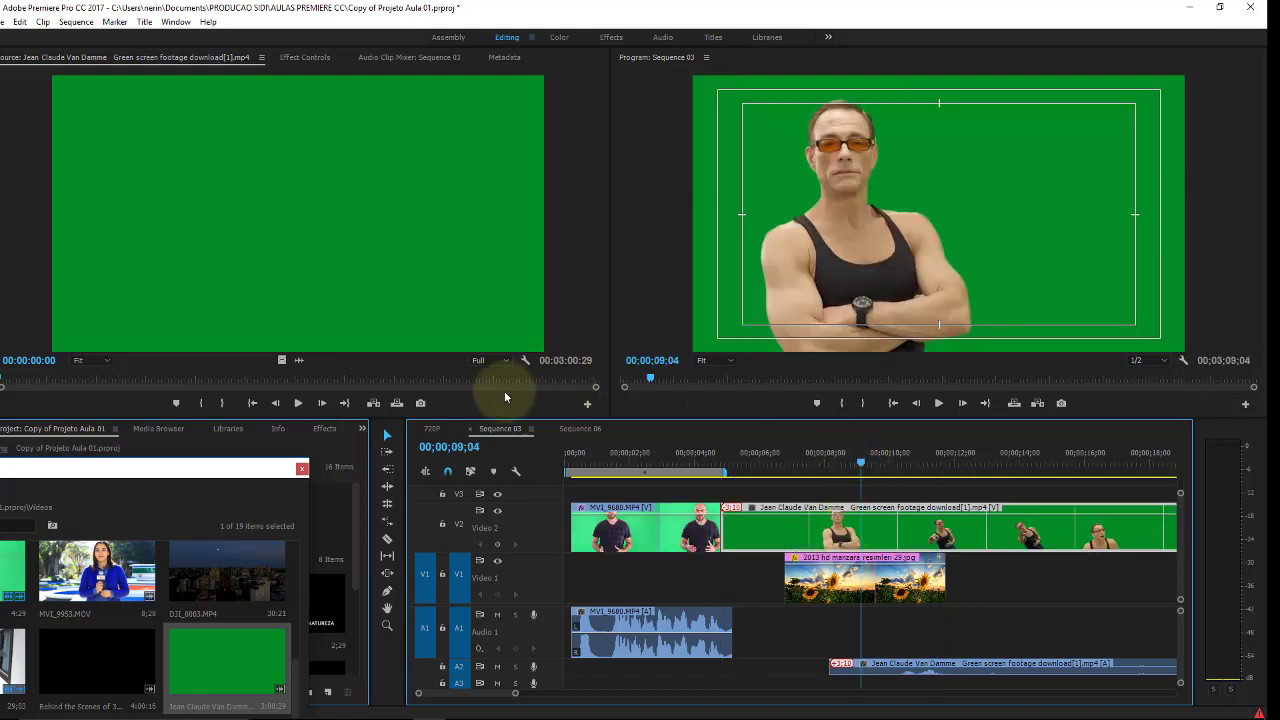
Step: Apply Ultra Key to the V2 action clip, sample its green background, and preview
left_click(303, 469)
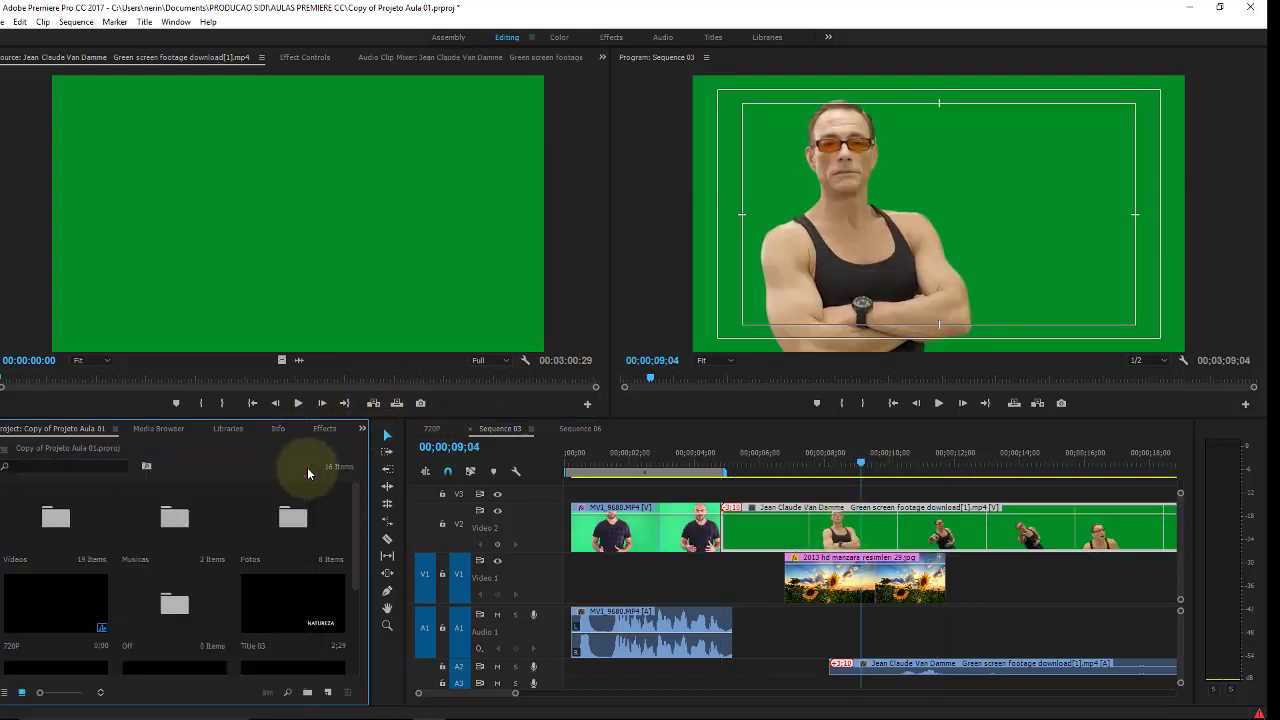
left_click(328, 432)
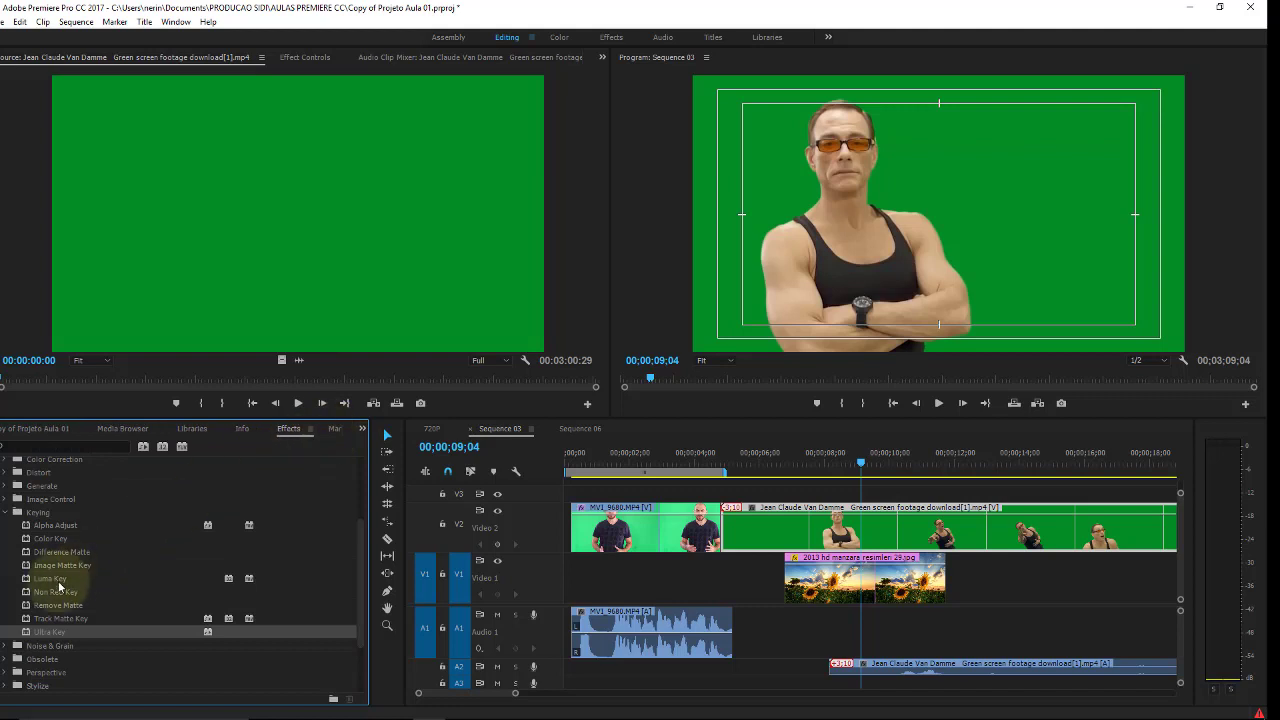
left_click_drag(63, 634, 870, 535)
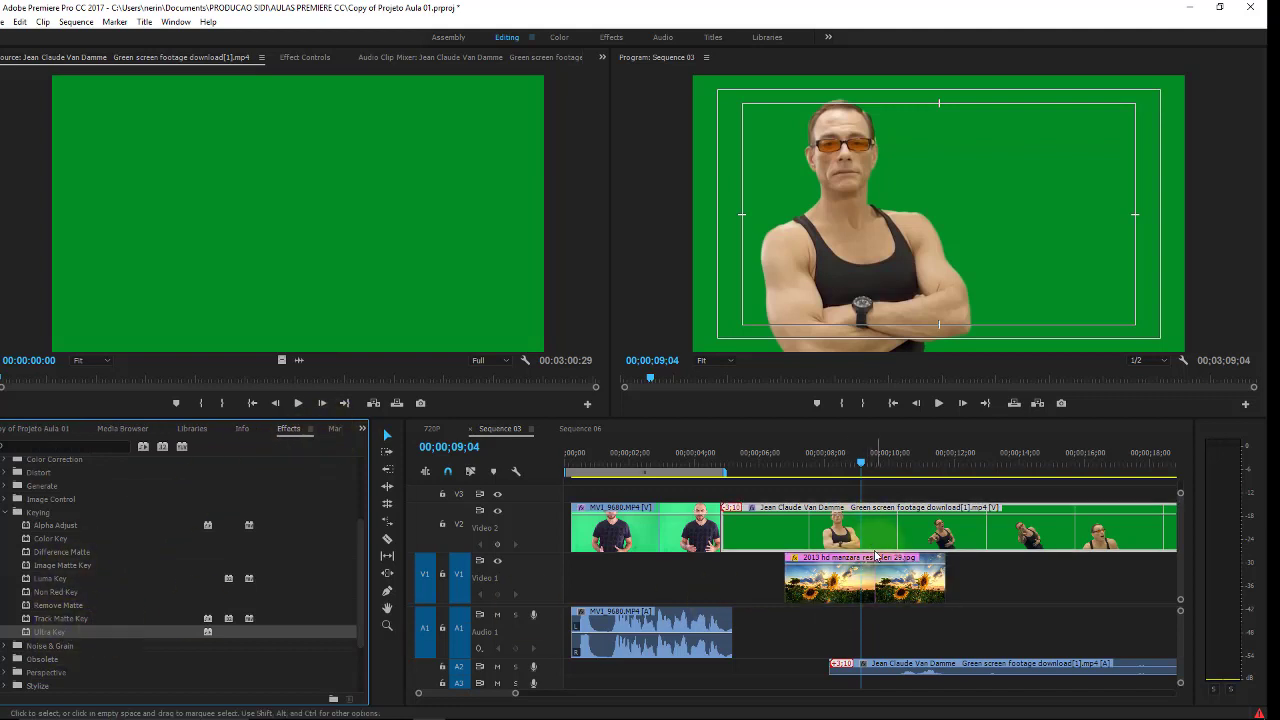
left_click(305, 57)
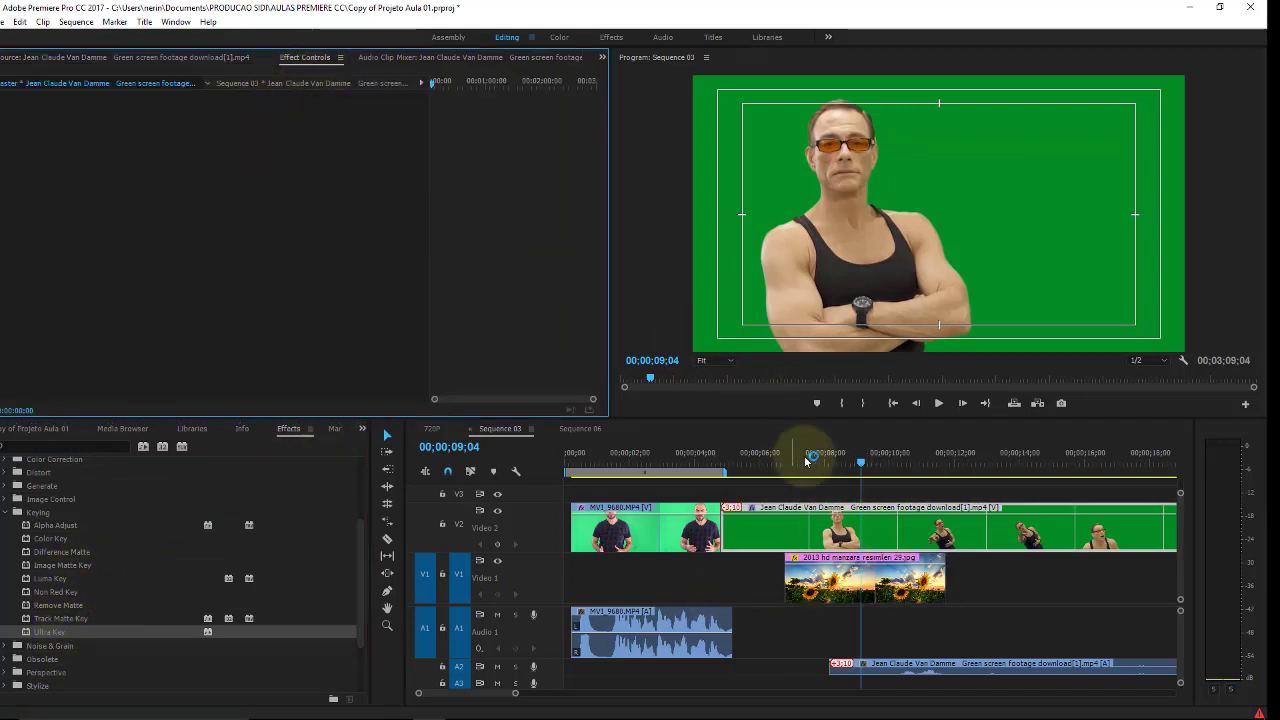
left_click(829, 508)
left_click(229, 363)
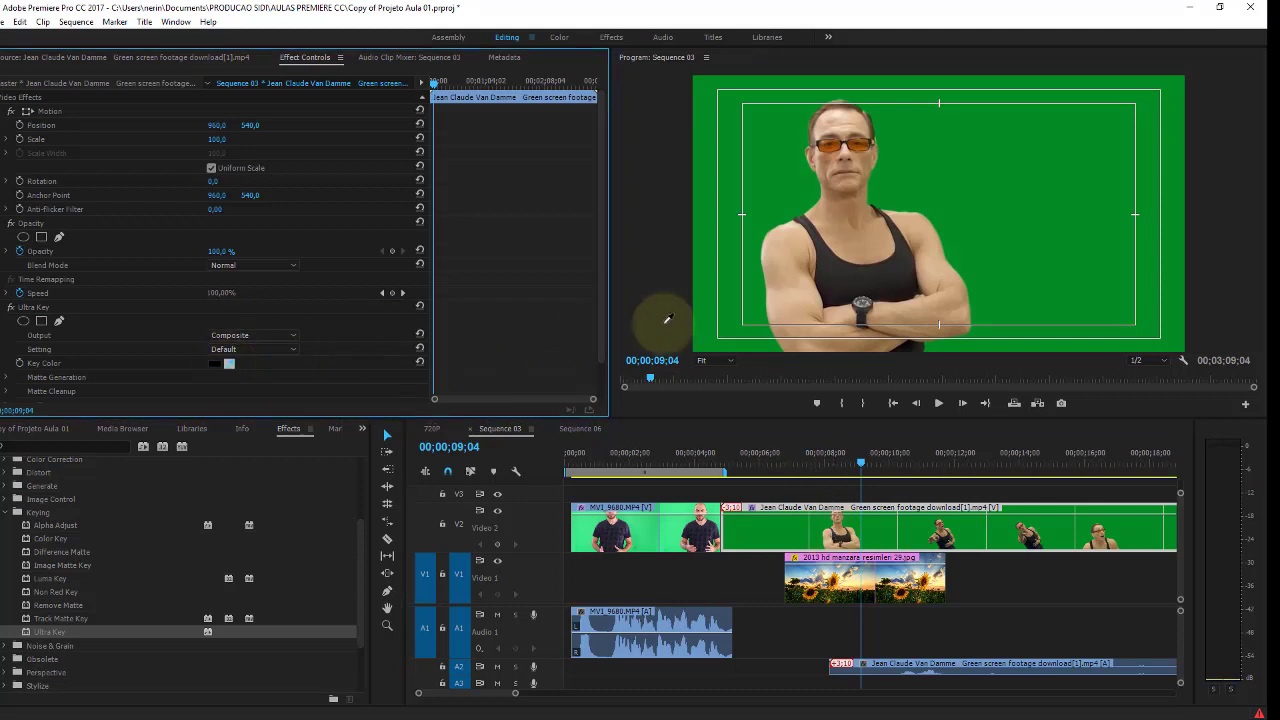
left_click(760, 193)
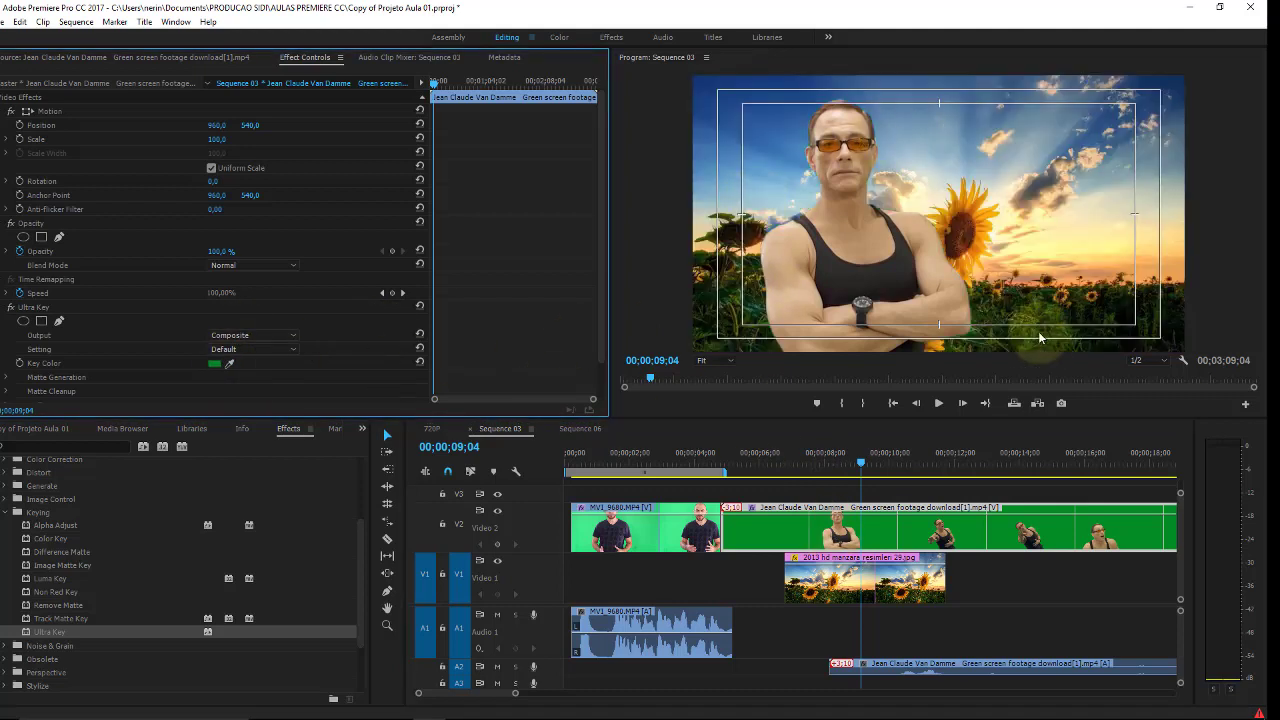
left_click(858, 460)
key("space")
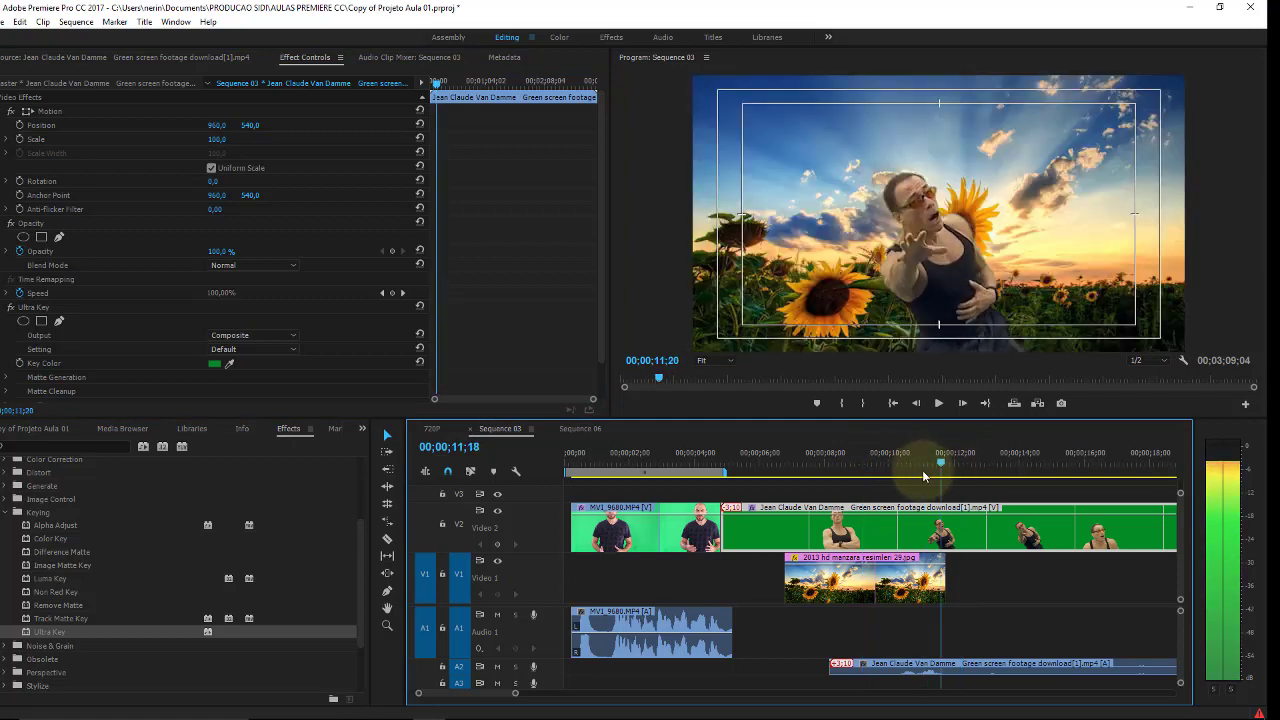
left_click(925, 466)
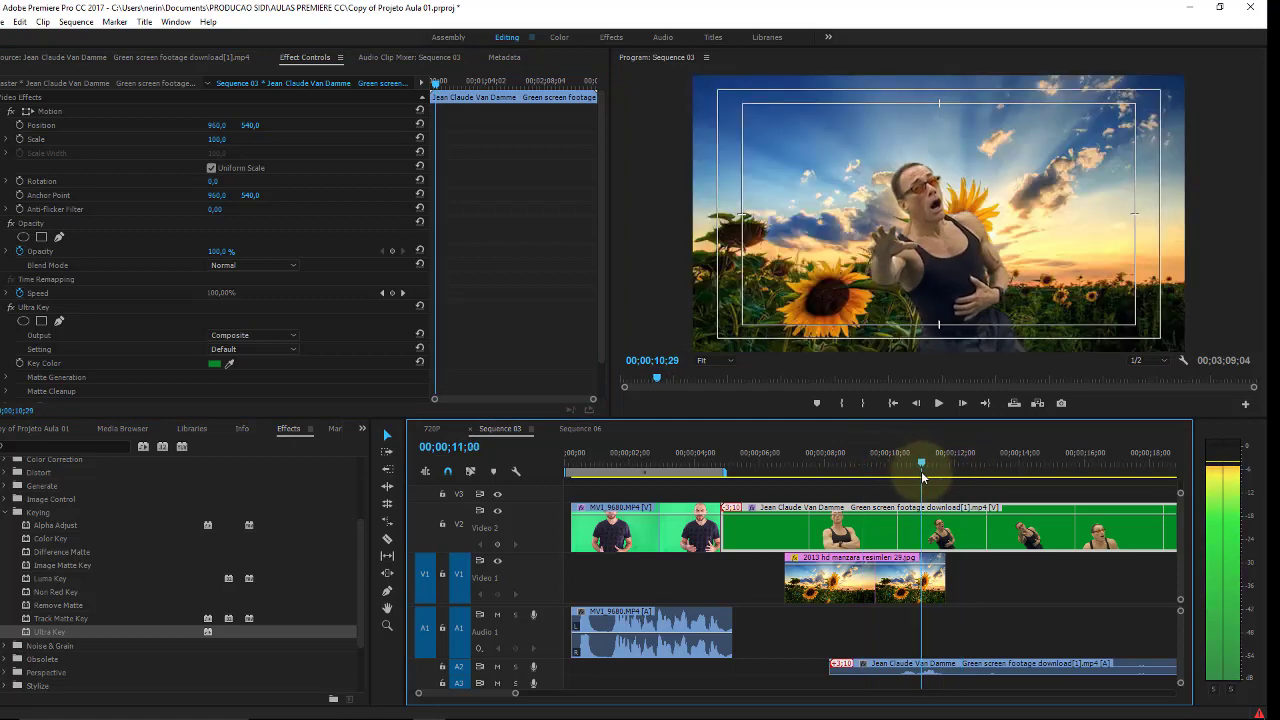
Step: Switch Ultra Key's Setting to Aggressive and scrub the action clip to check the key
left_click(604, 188)
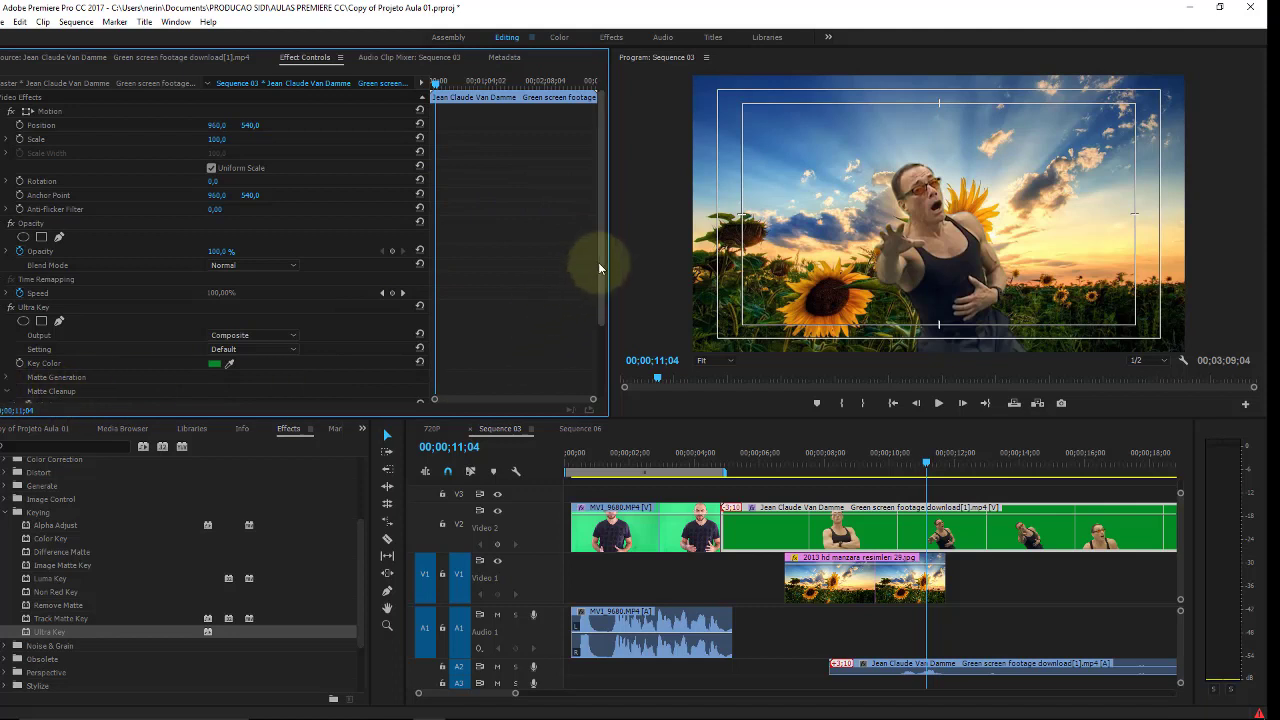
left_click_drag(598, 262, 563, 400)
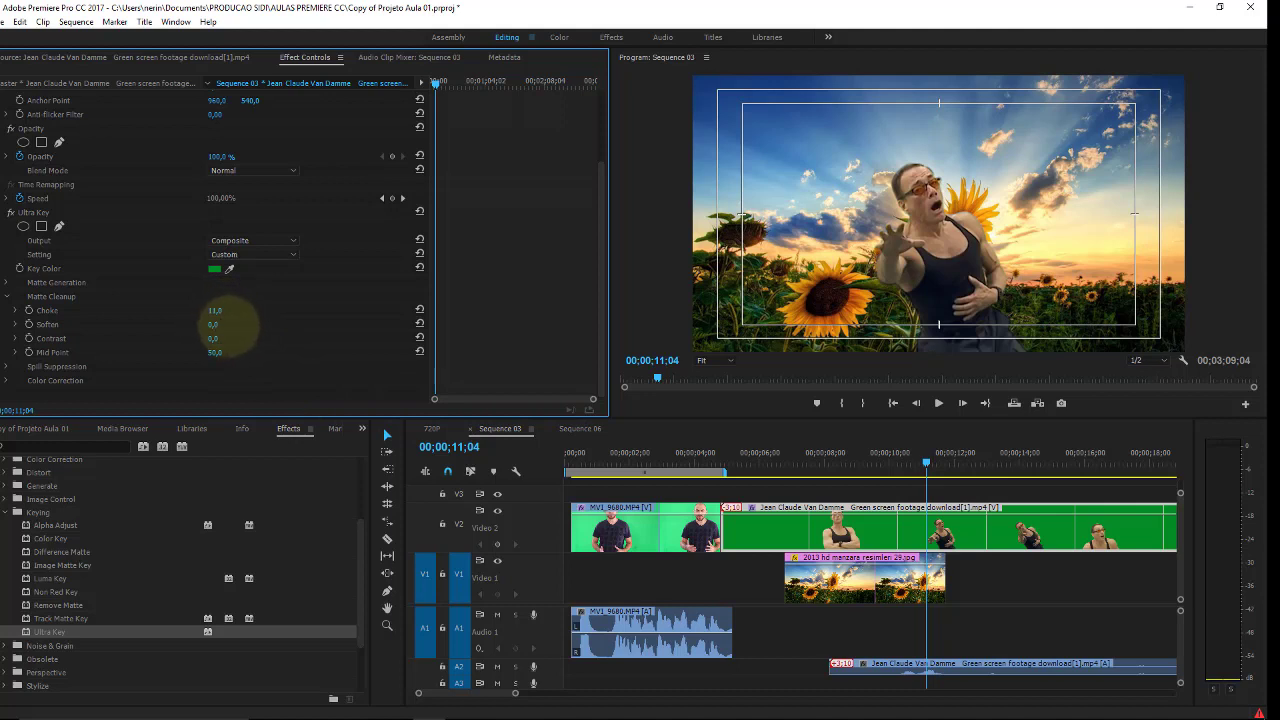
left_click(293, 255)
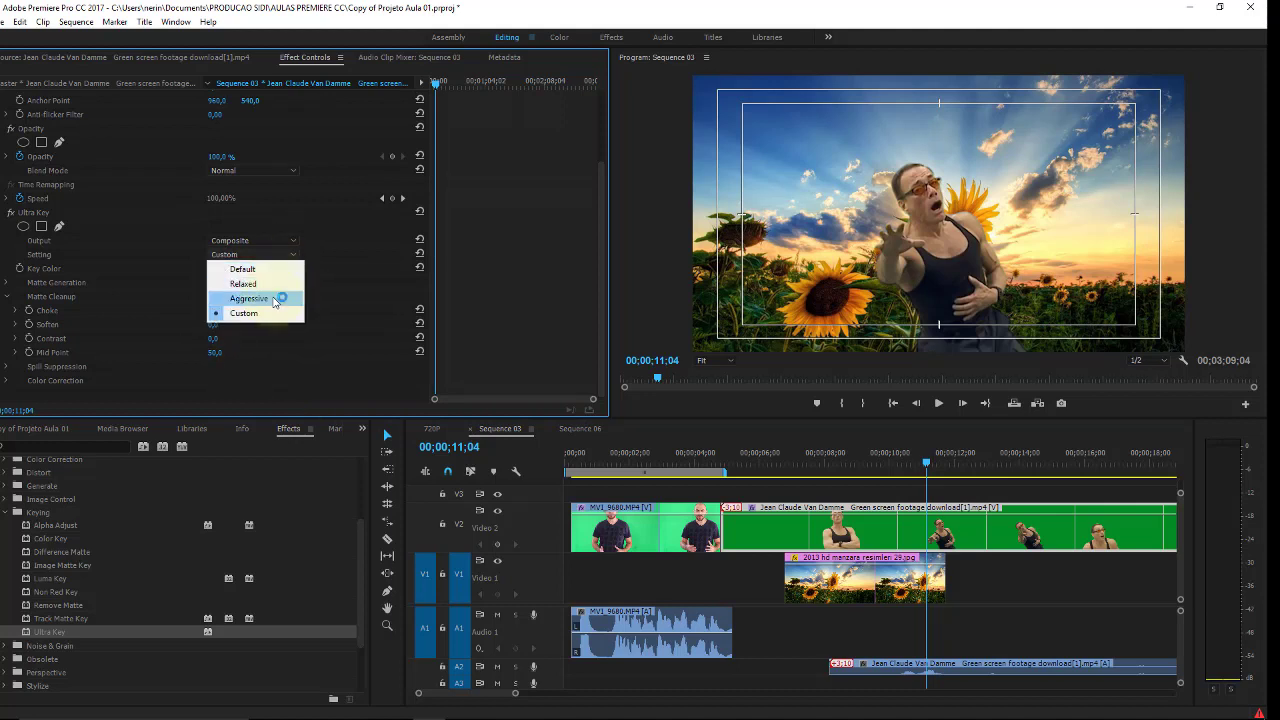
left_click(275, 300)
left_click(873, 455)
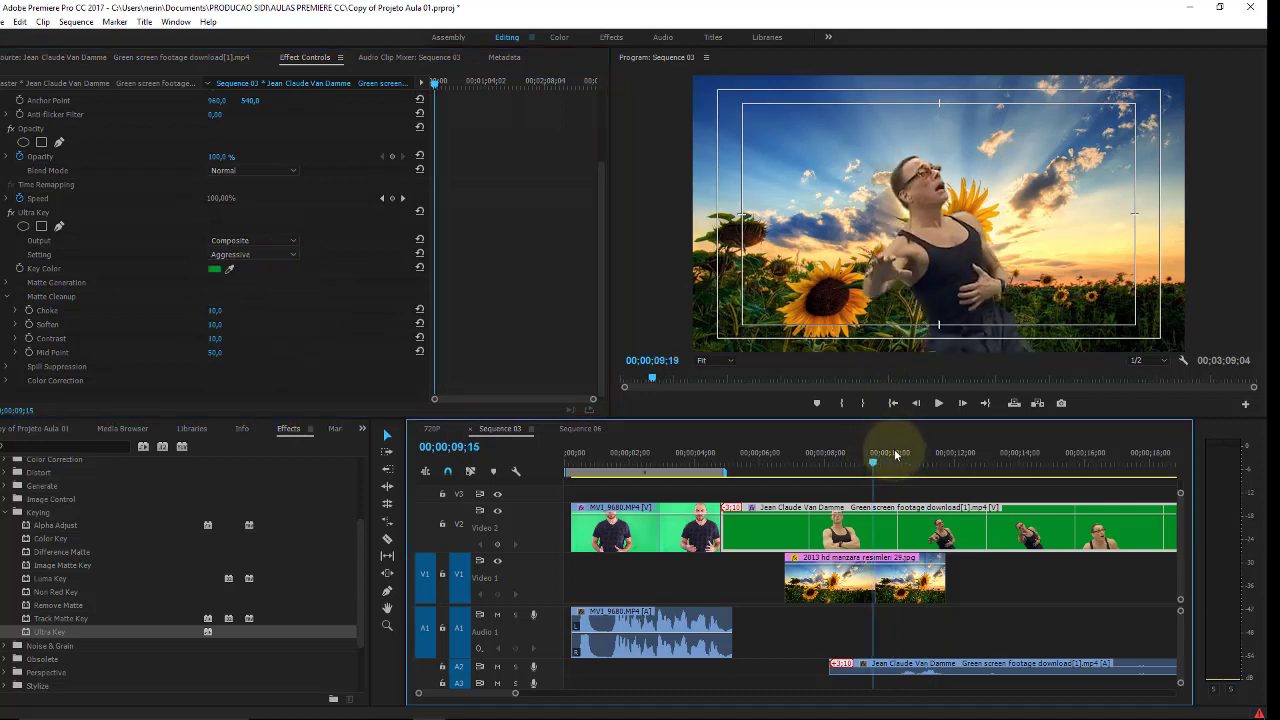
left_click_drag(896, 455, 1088, 455)
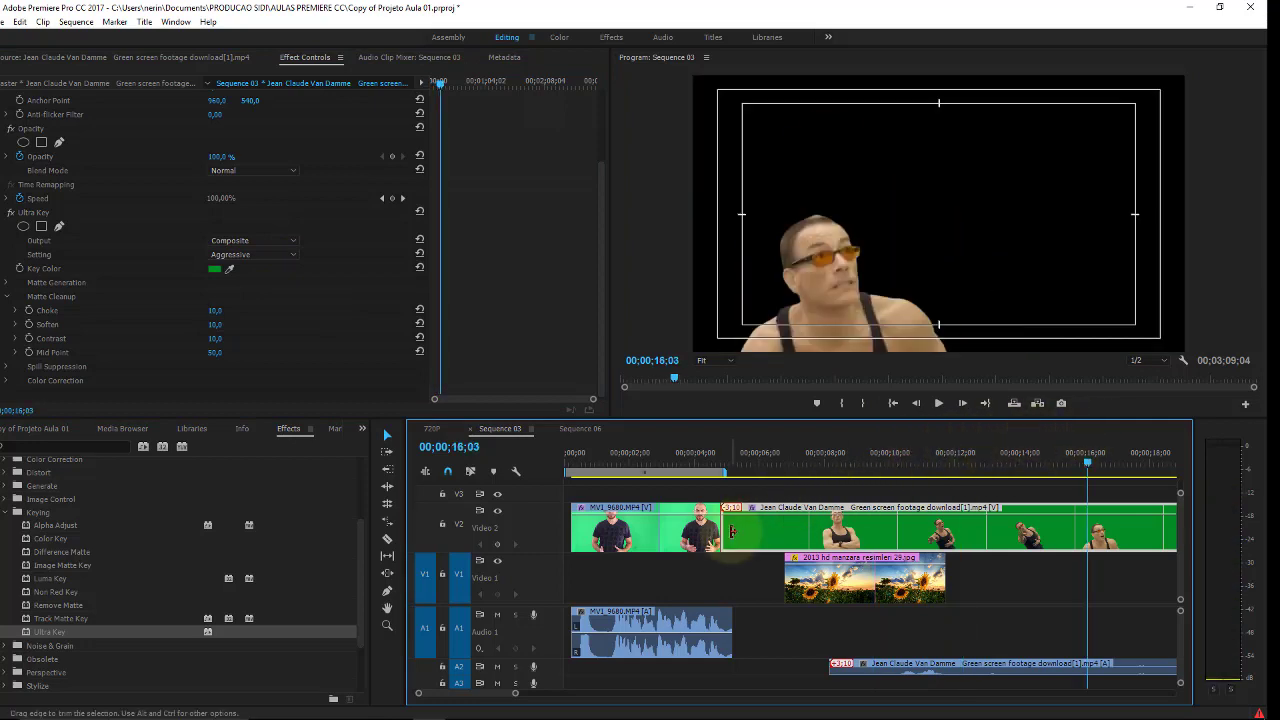
Step: Trim and scrub the keyed action clip, then delete it and its A2 audio
left_click_drag(732, 532, 1168, 528)
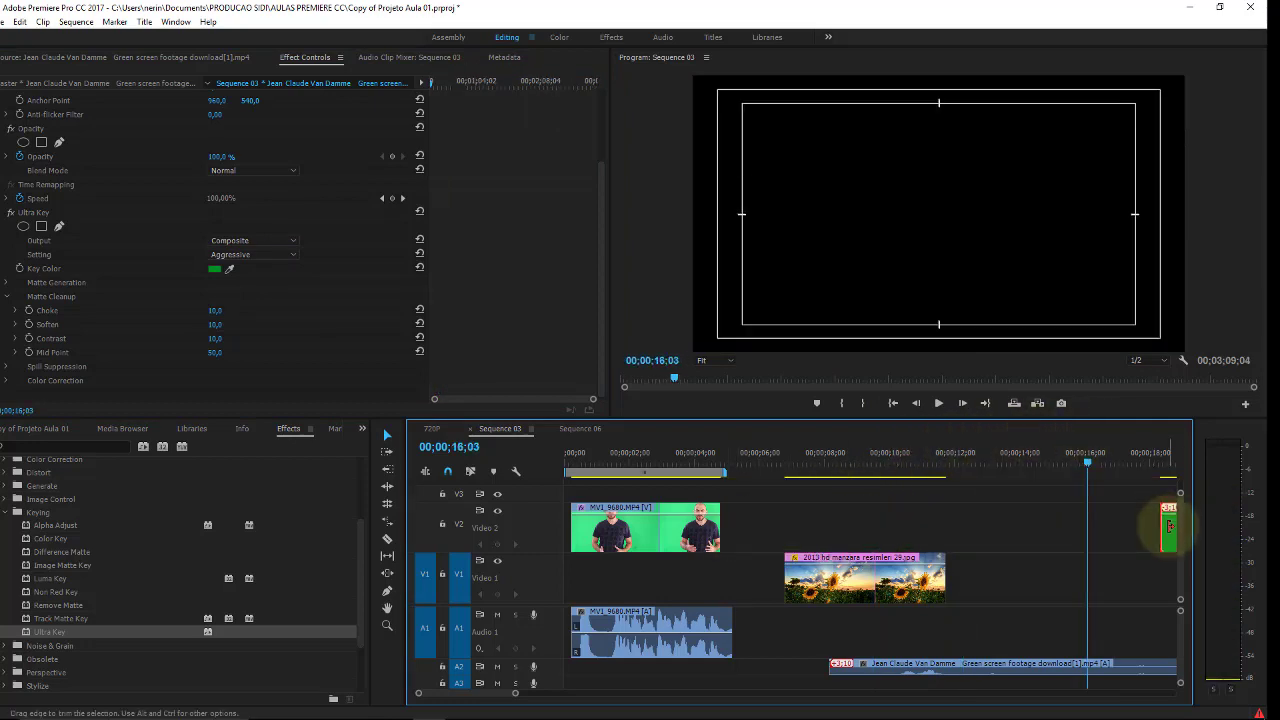
left_click_drag(1175, 533, 785, 530)
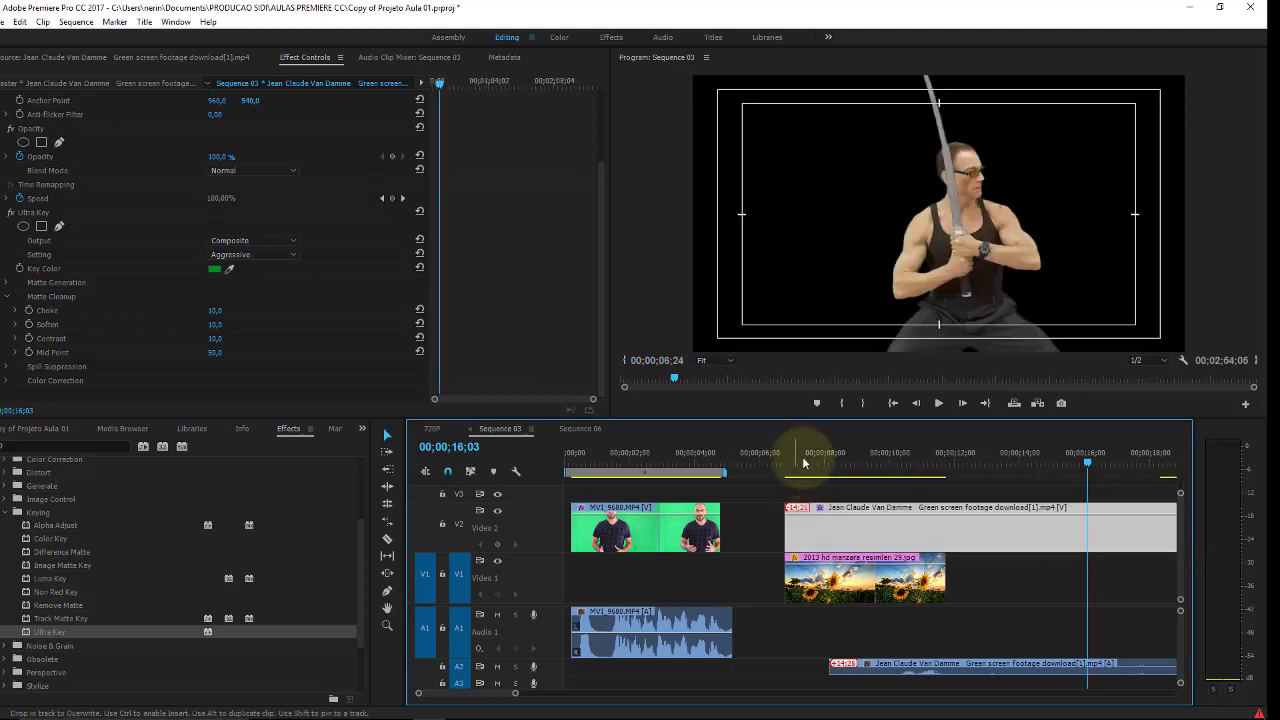
left_click(836, 453)
left_click_drag(836, 453, 930, 448)
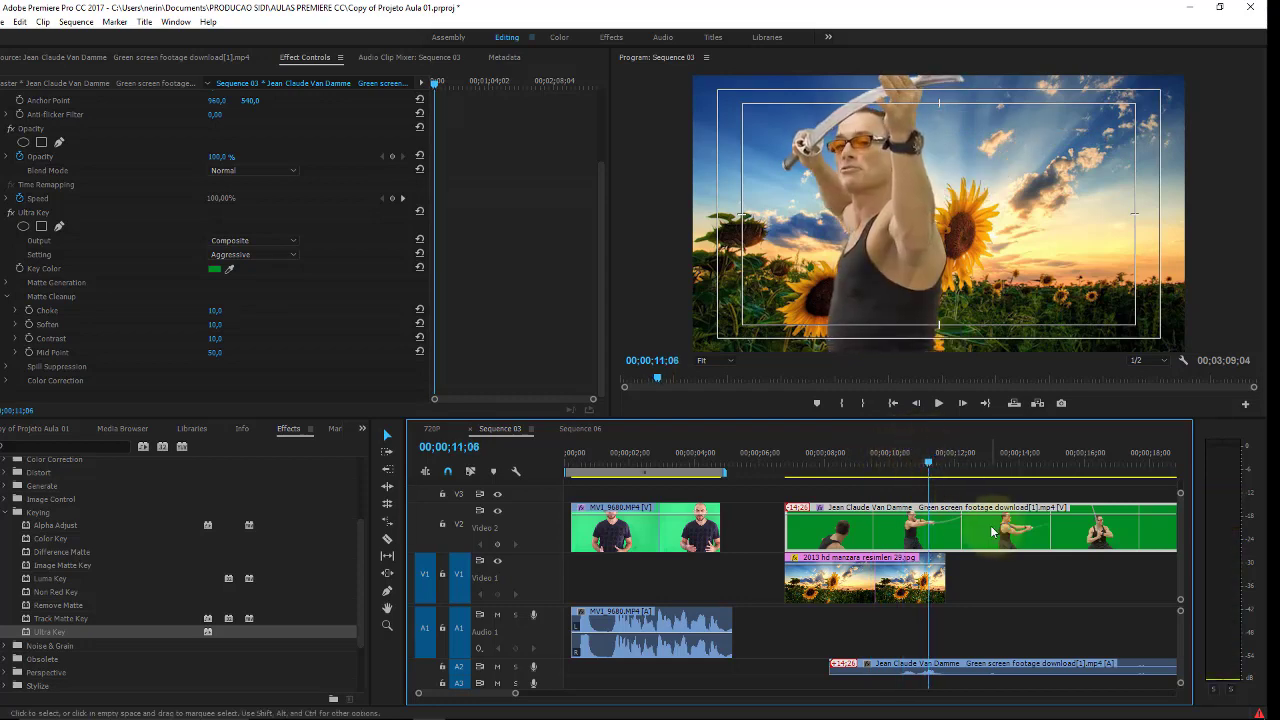
key("Delete")
left_click(943, 665)
key("Delete")
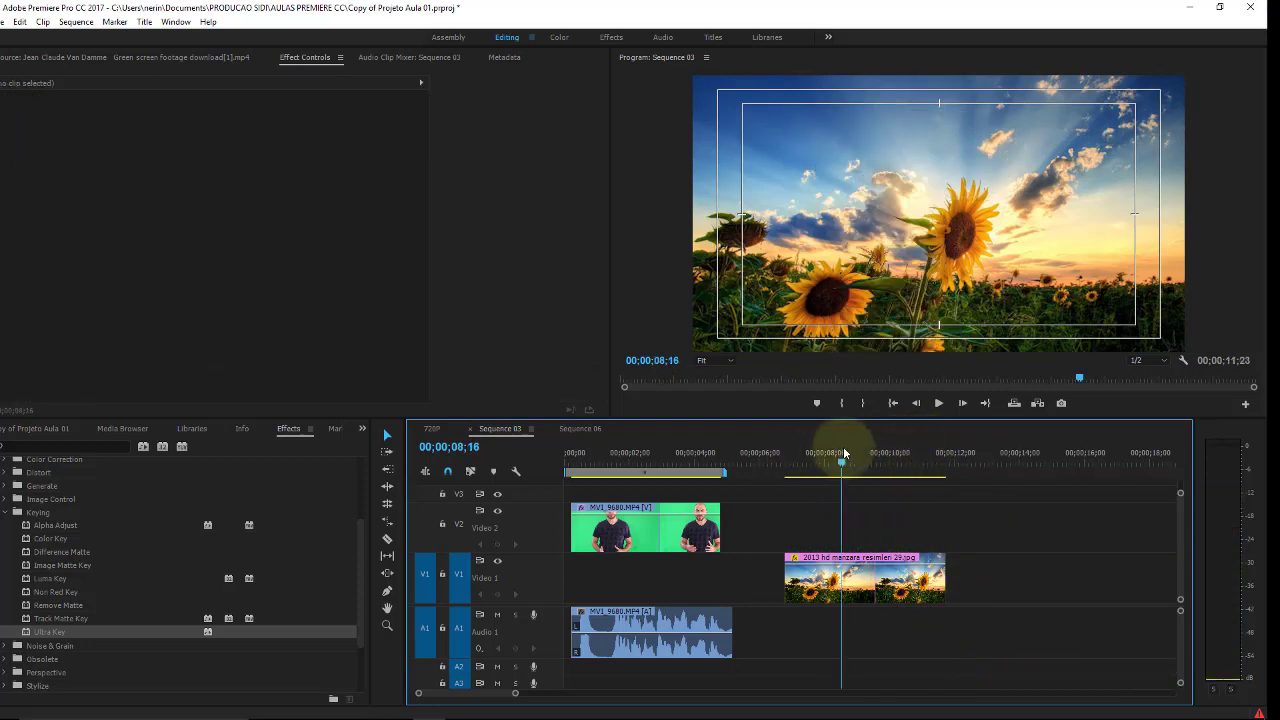
left_click(35, 428)
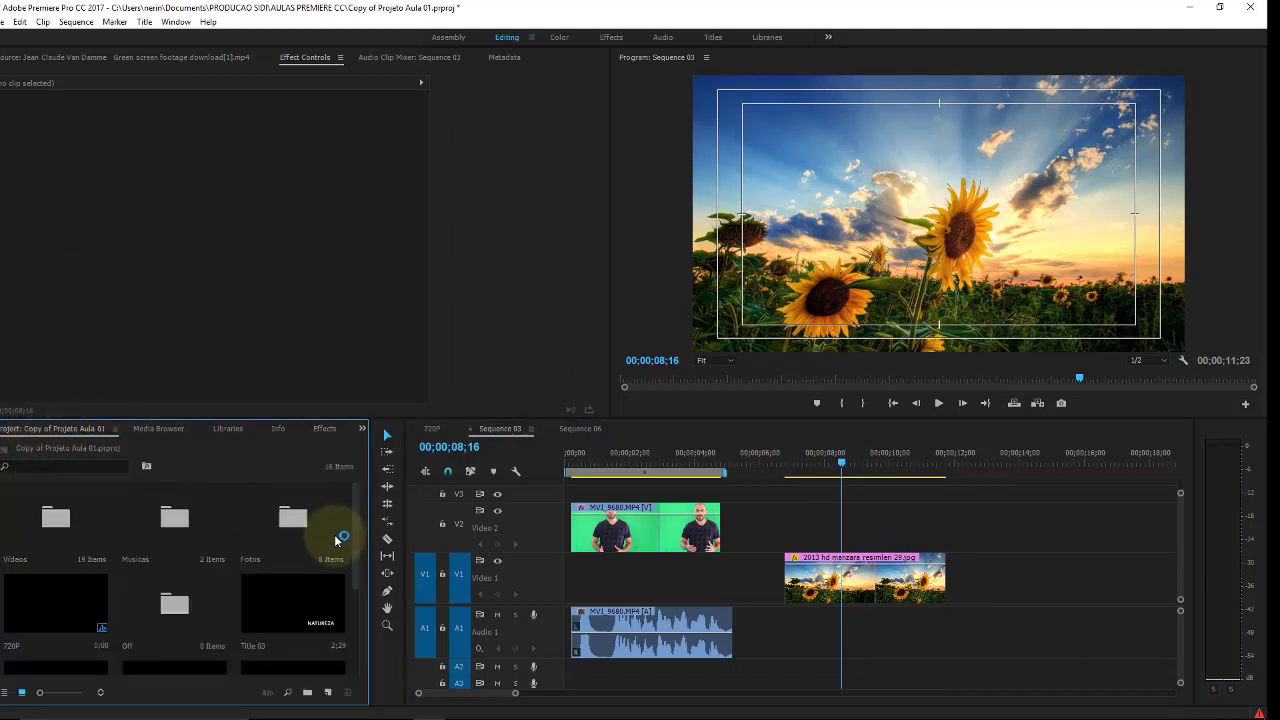
Step: Load the Best Green Screen 3D Composite clip from the Videos bin into the Source monitor
left_click_drag(357, 538, 362, 594)
scroll(351, 569, "up", 3)
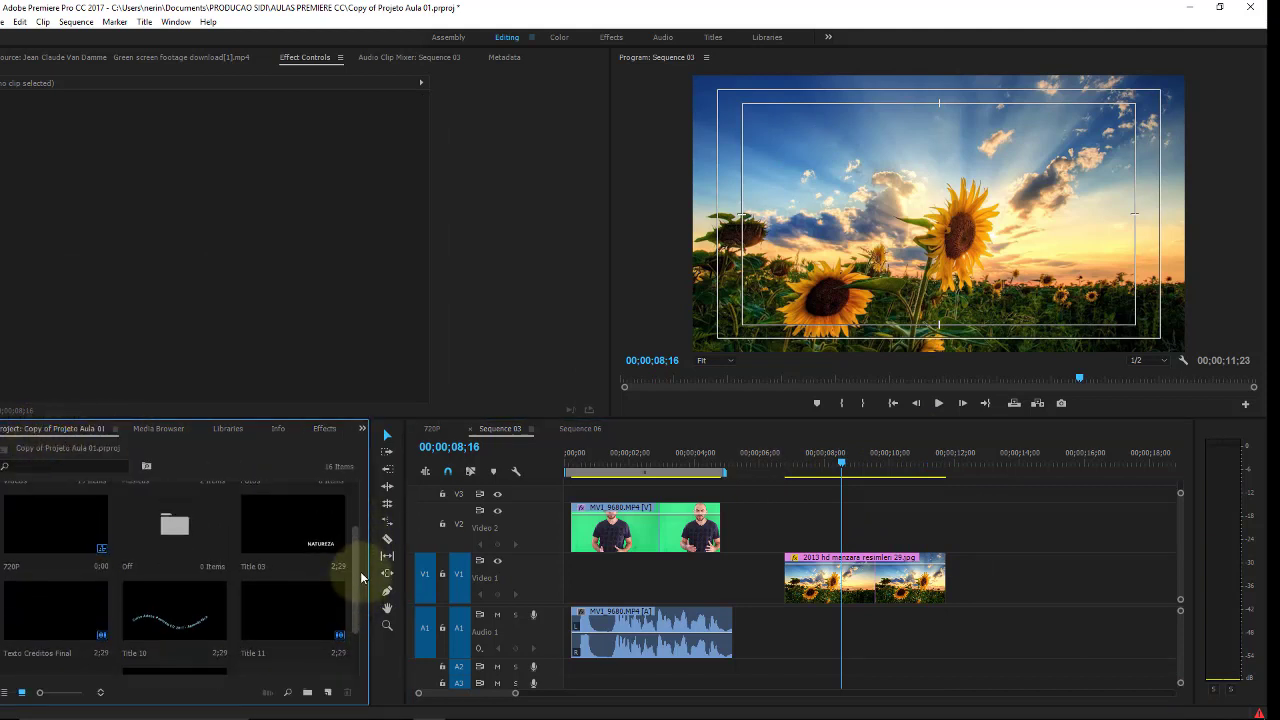
double_click(94, 514)
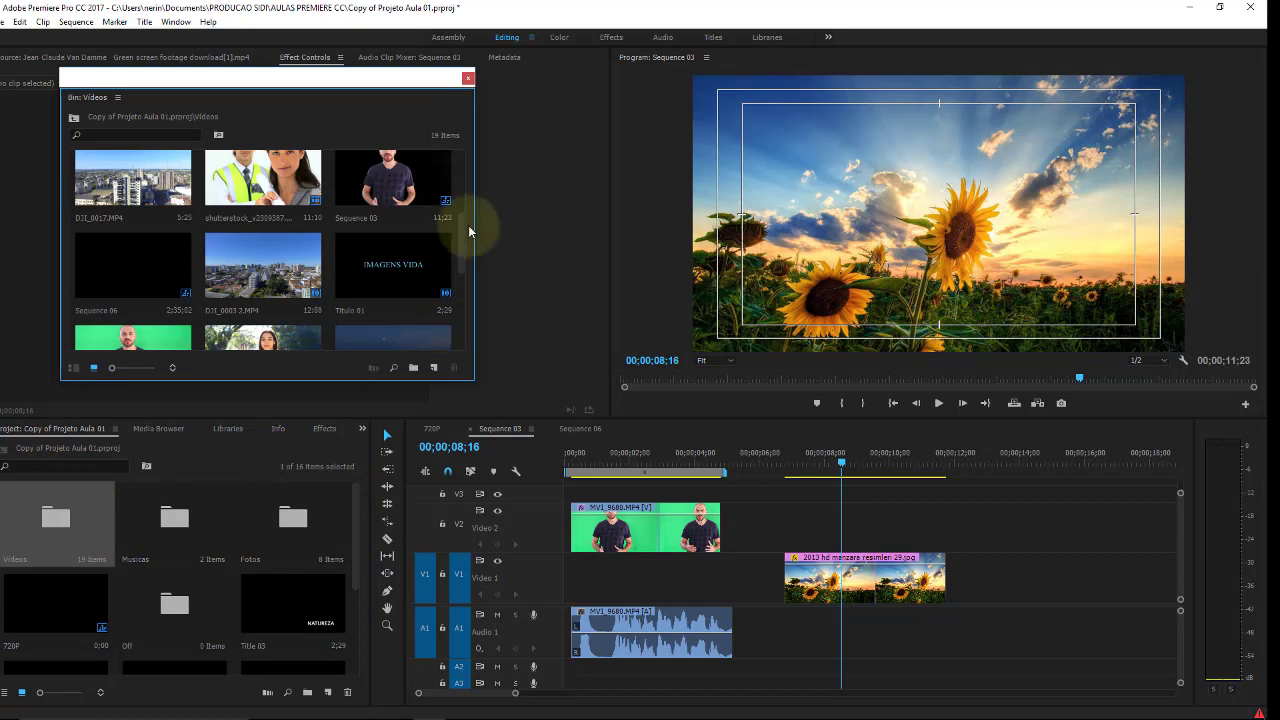
left_click_drag(459, 245, 466, 300)
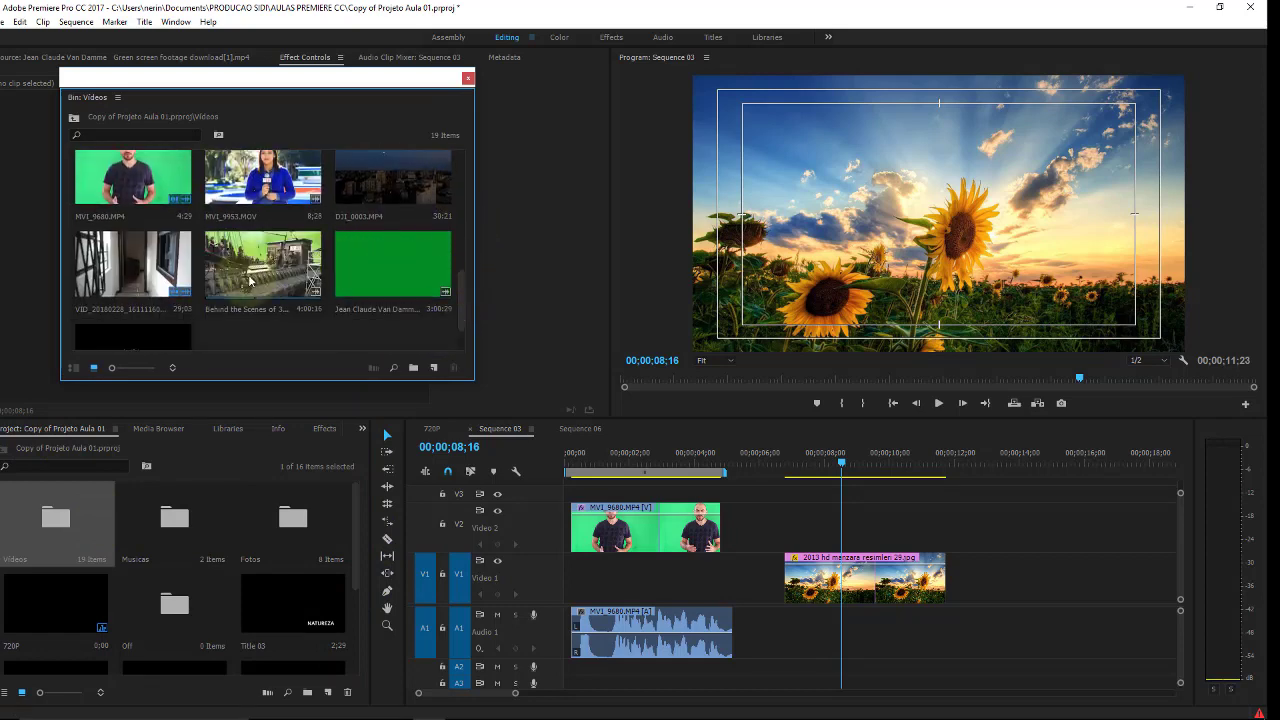
left_click_drag(466, 296, 466, 332)
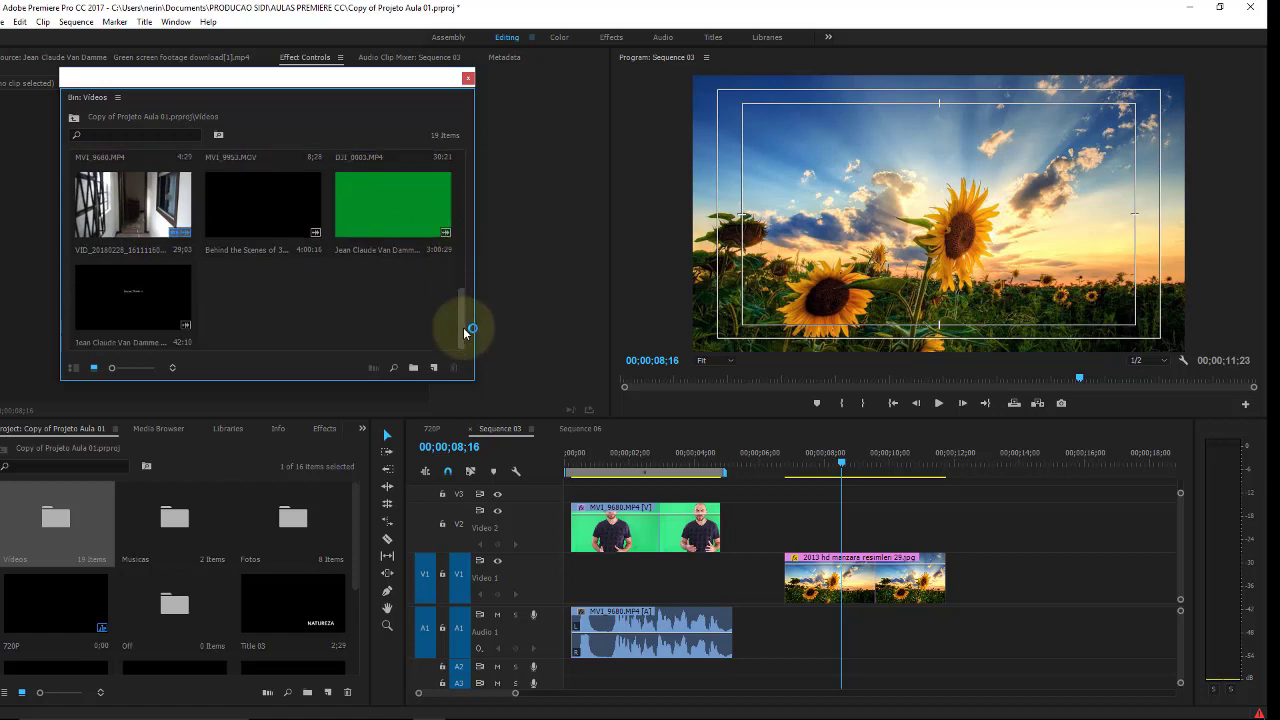
double_click(157, 323)
left_click_drag(243, 80, 245, 471)
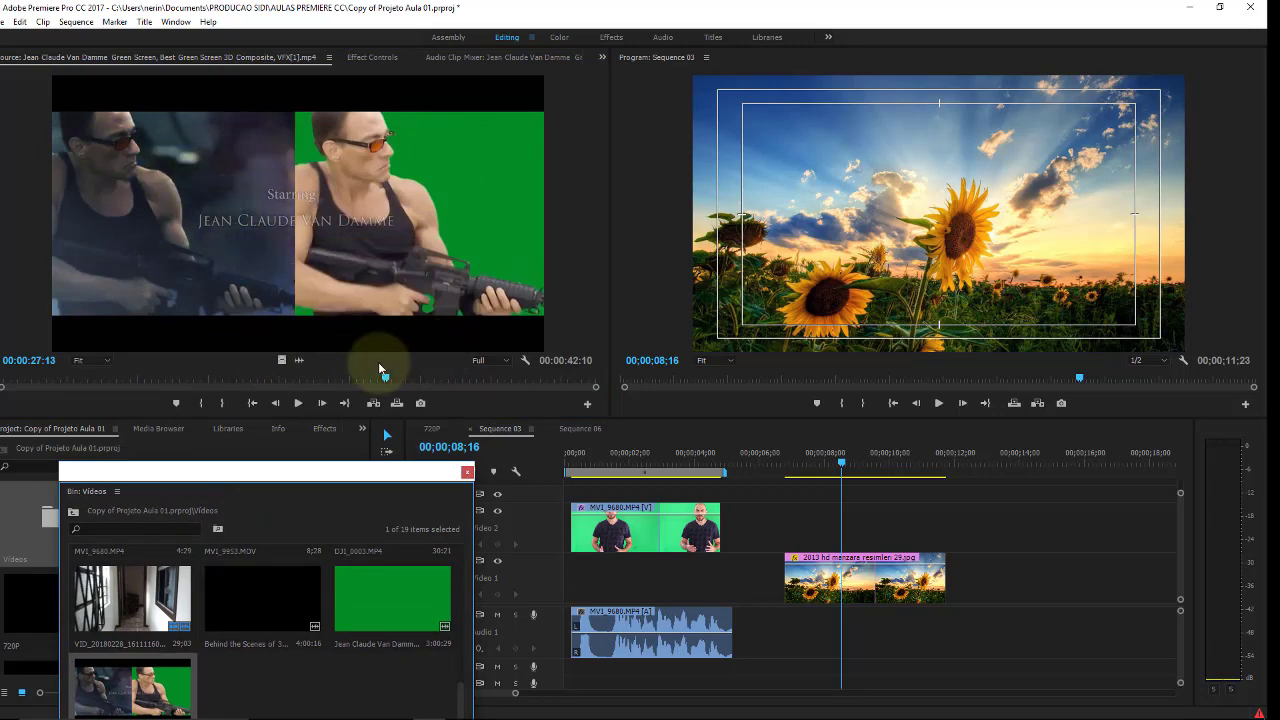
Step: Scrub the composite clip, then load the Green screen footage download clip and find the gun-firing shot
left_click_drag(386, 379, 356, 381)
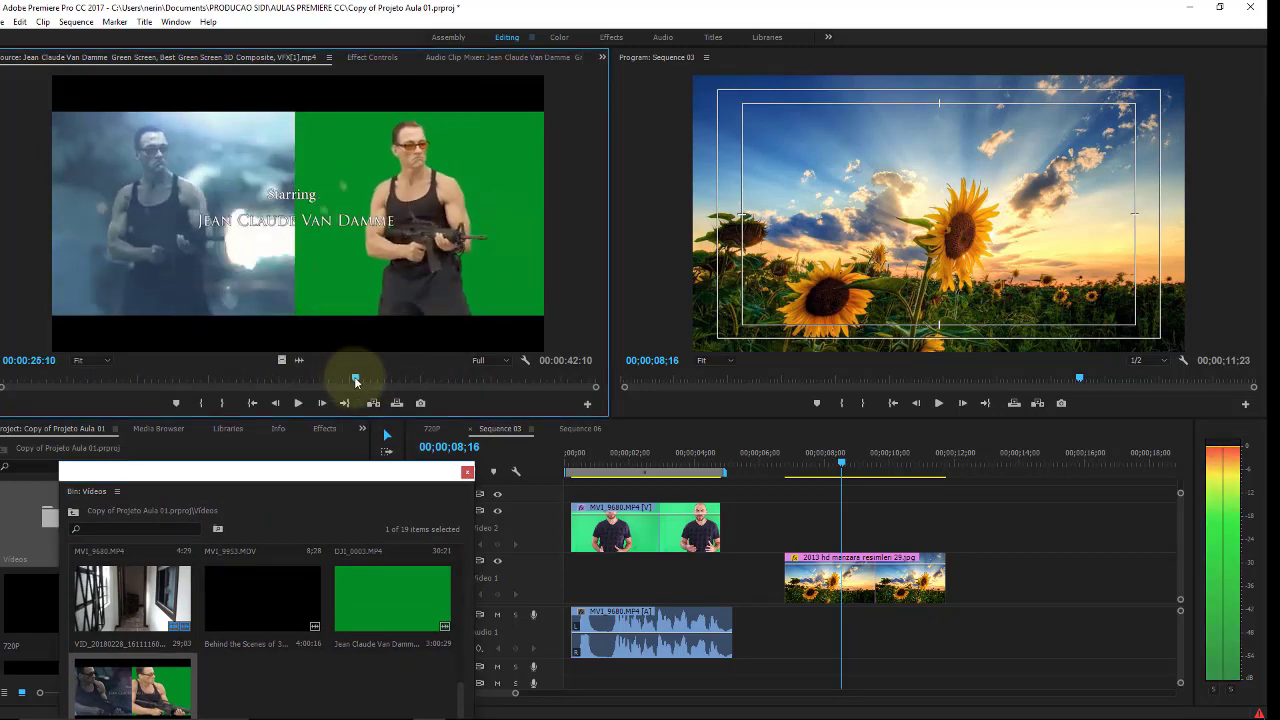
left_click_drag(356, 381, 360, 378)
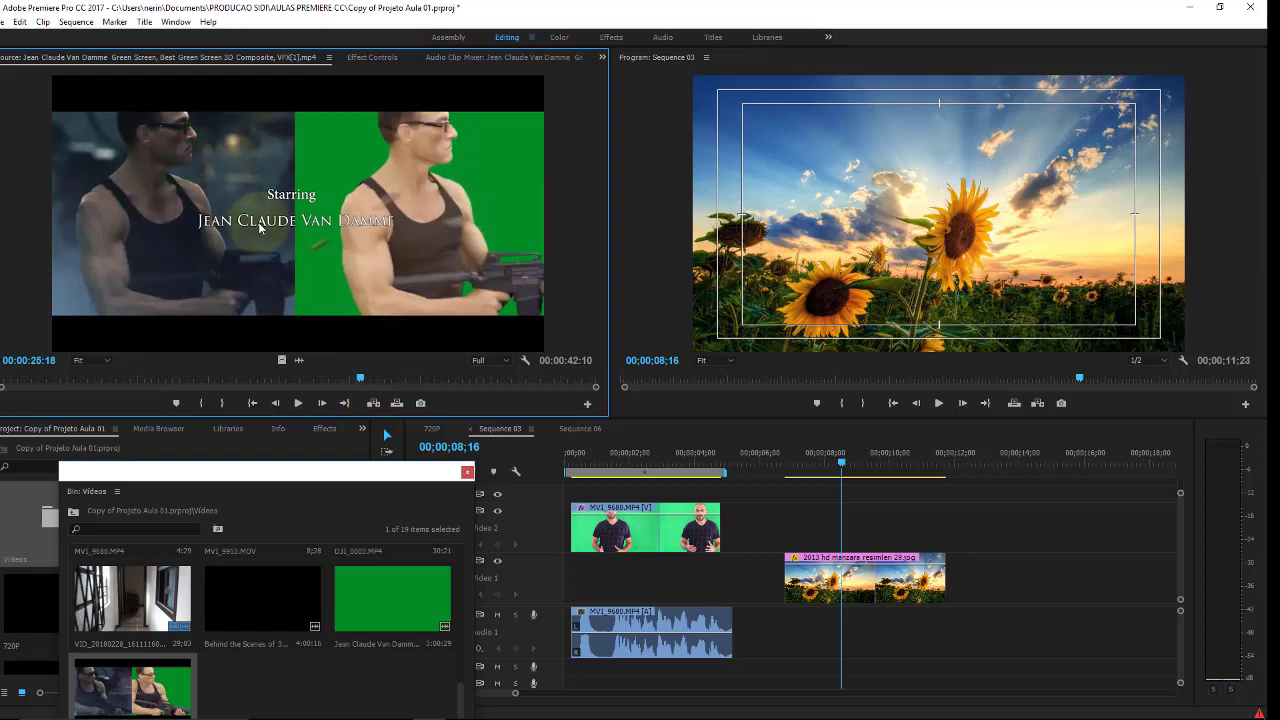
left_click(366, 384)
left_click_drag(361, 376, 505, 378)
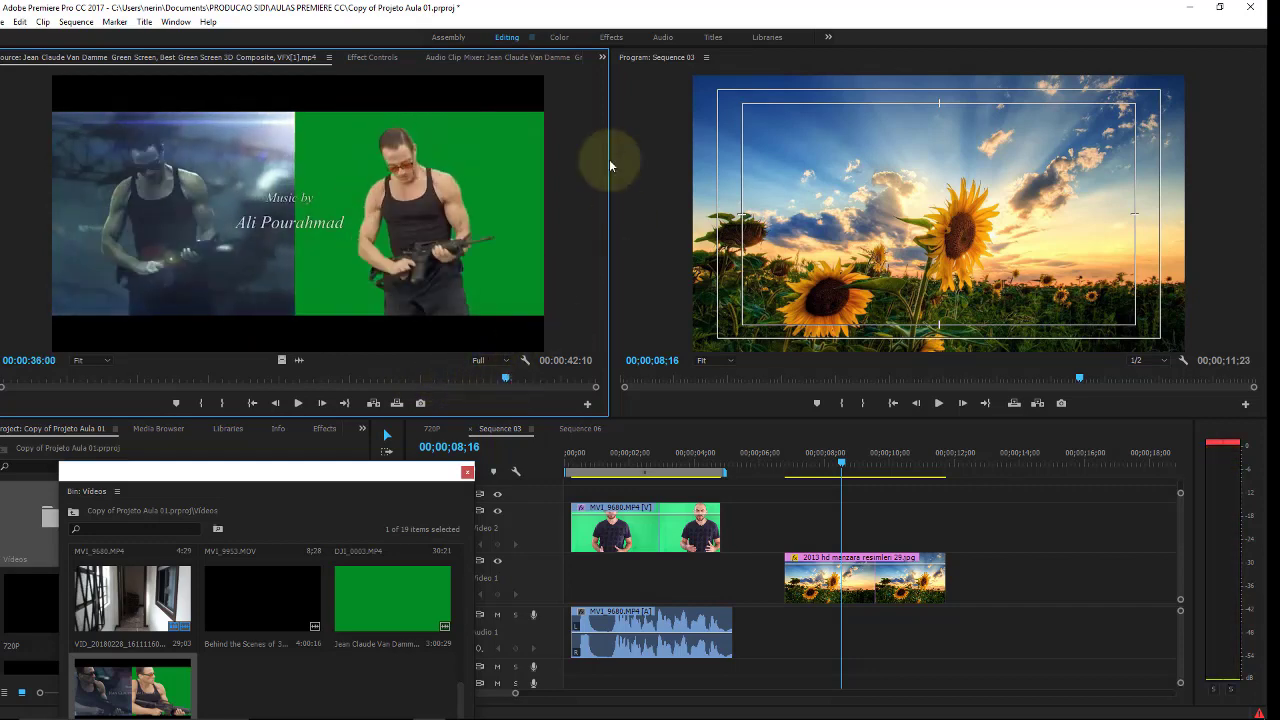
left_click(388, 580)
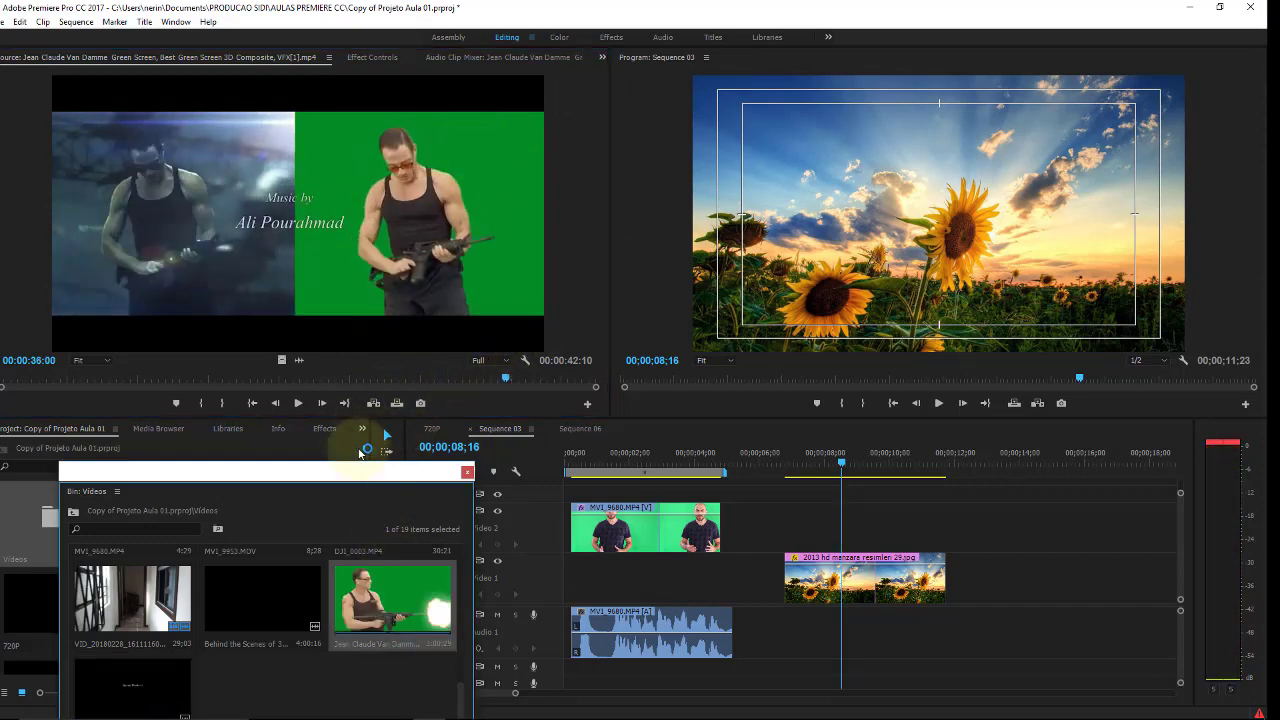
left_click_drag(367, 479, 297, 391)
double_click(299, 461)
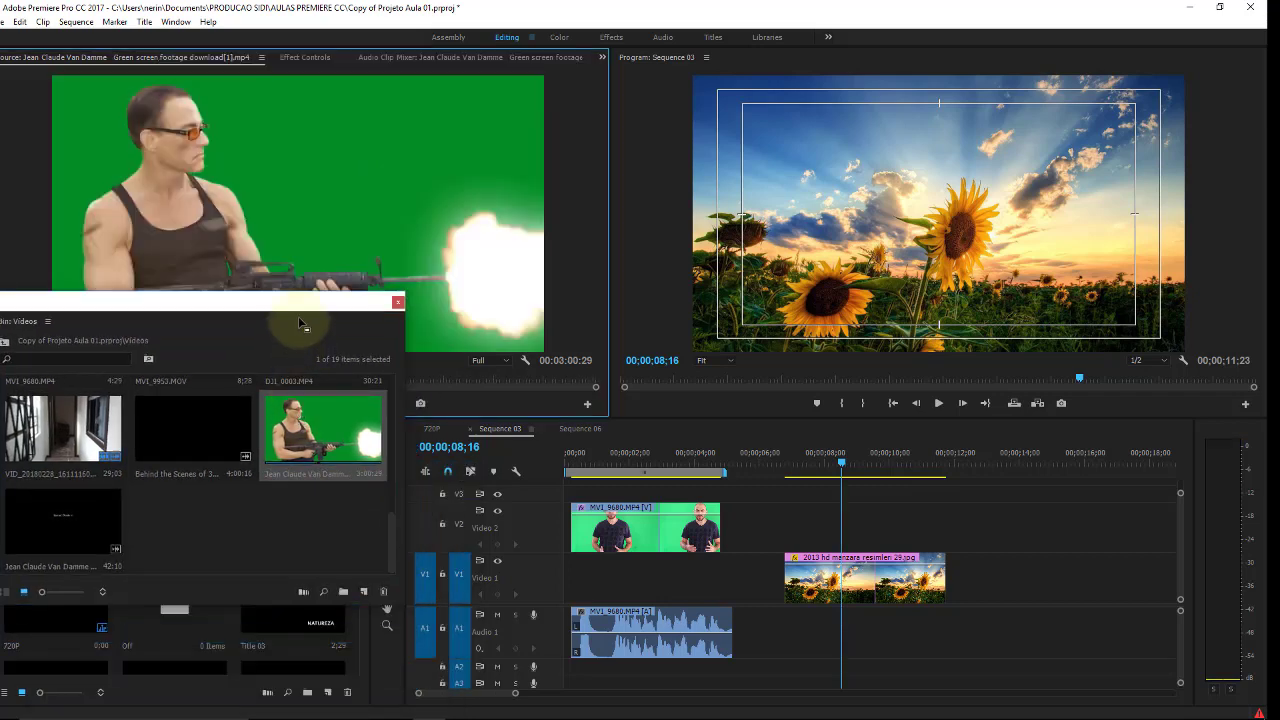
left_click(294, 407)
left_click_drag(269, 383, 258, 375)
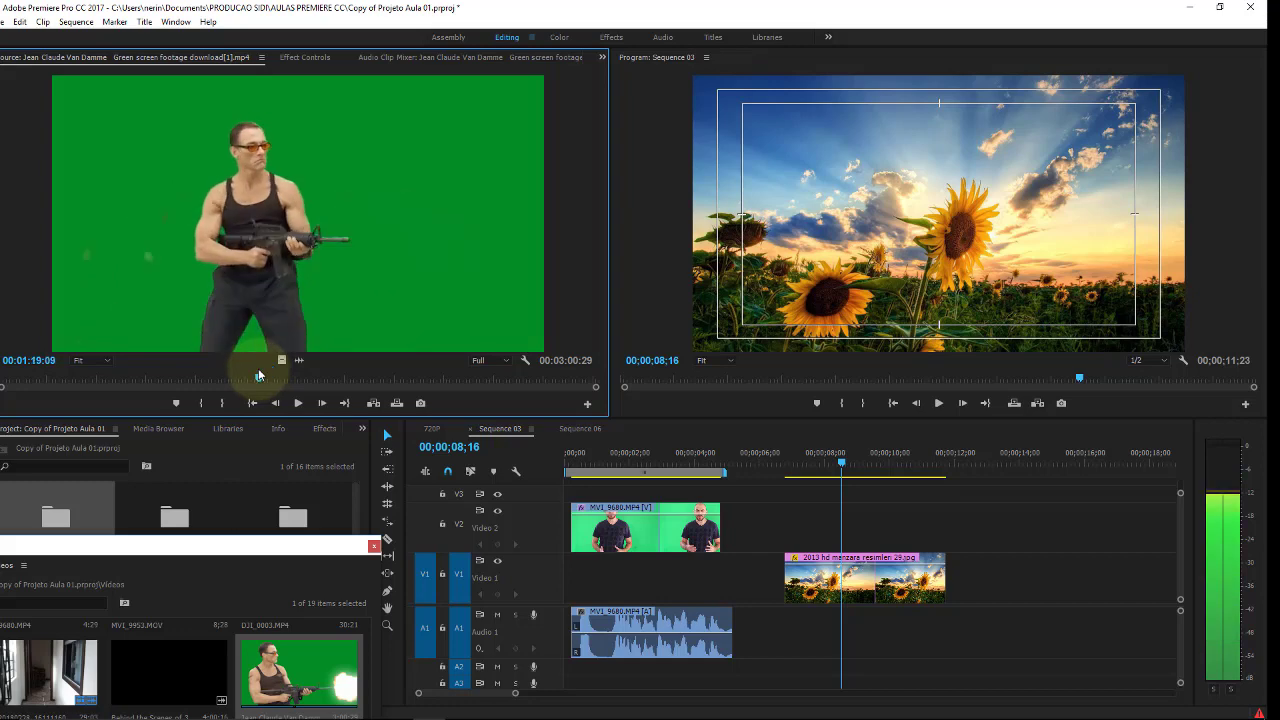
Step: Mark In at 01:19:09 and Out at 01:22:07, then drop the shot onto Video 2
key("i")
key("space")
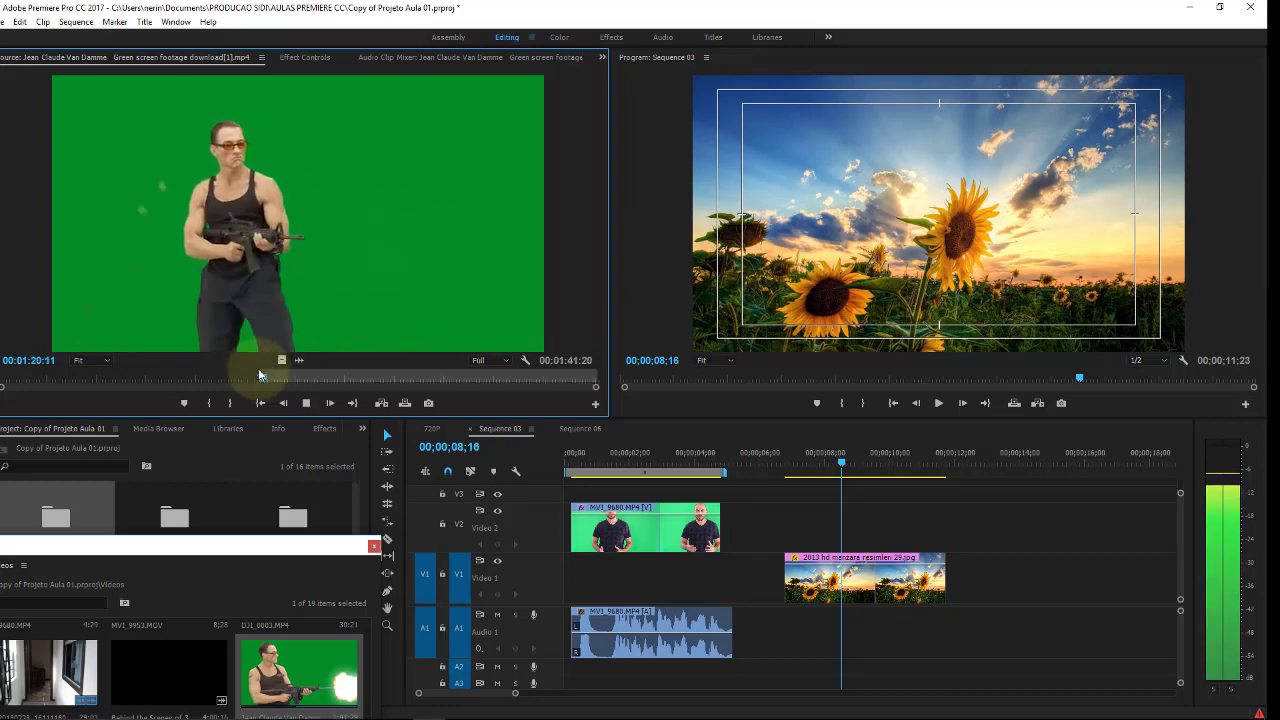
key("space")
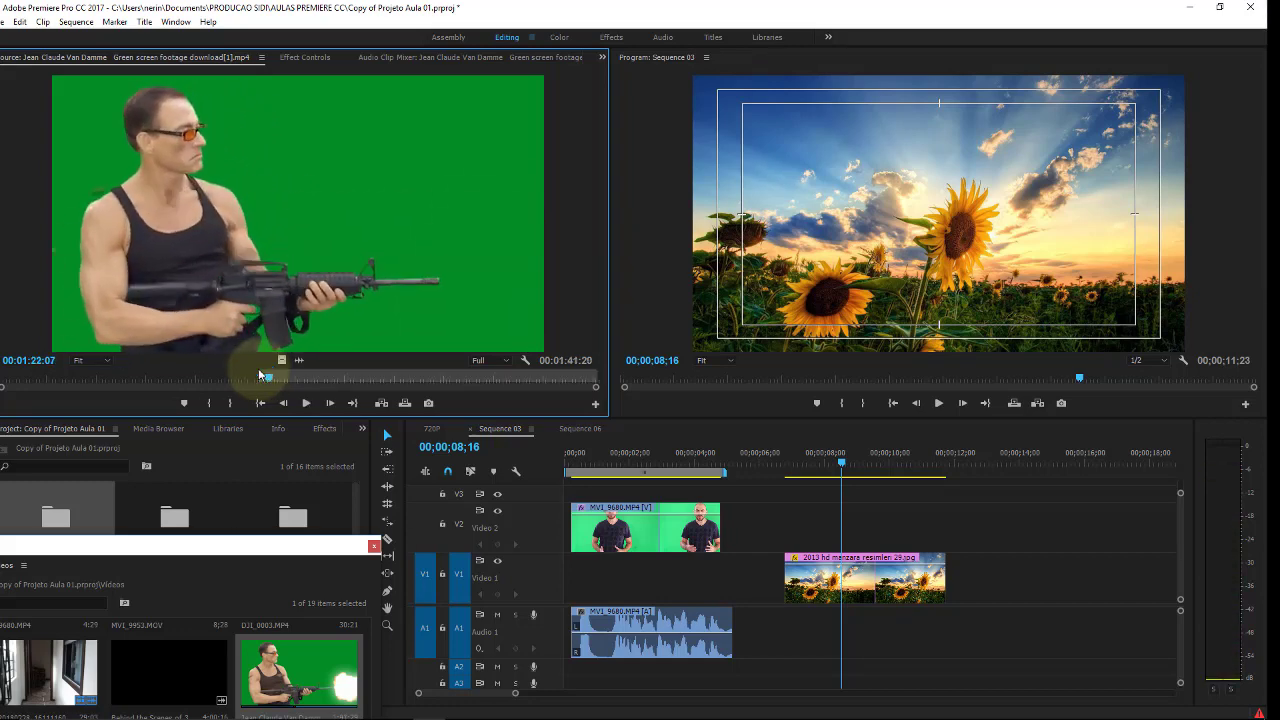
key("o")
left_click_drag(320, 287, 812, 511)
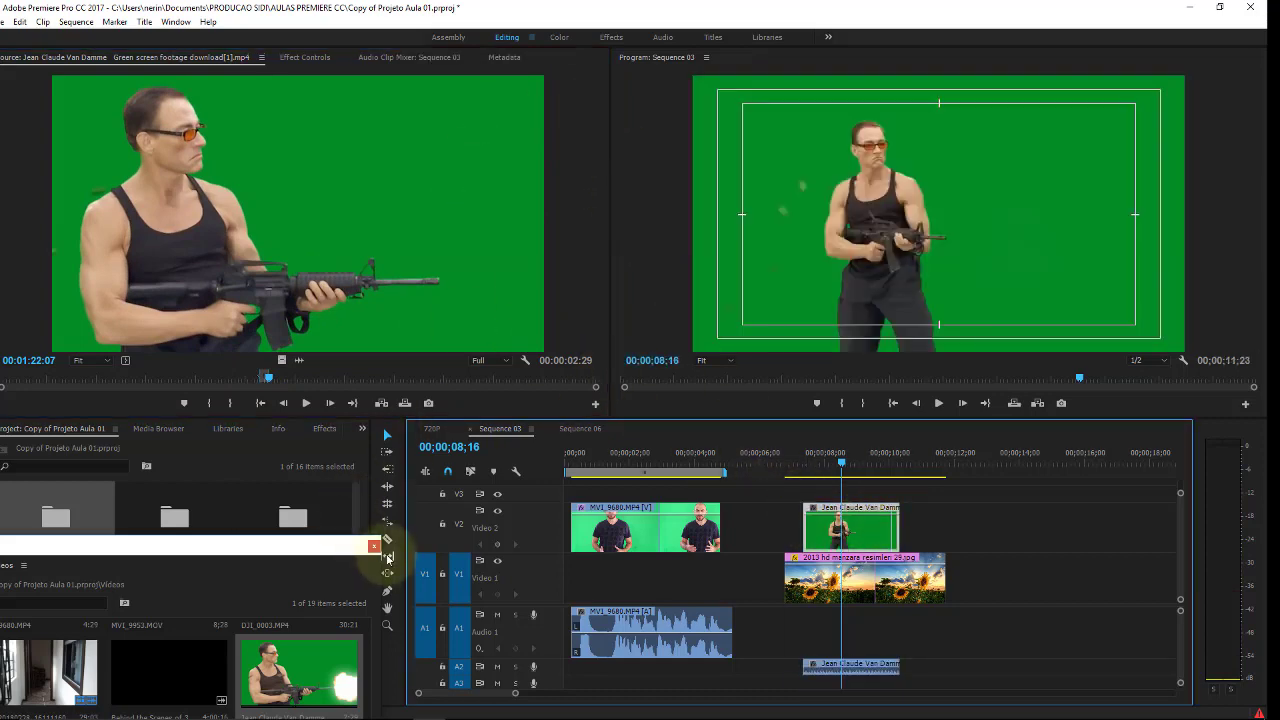
Step: Apply Ultra Key to the new V2 action segment and eyedropper its green backdrop
left_click(324, 428)
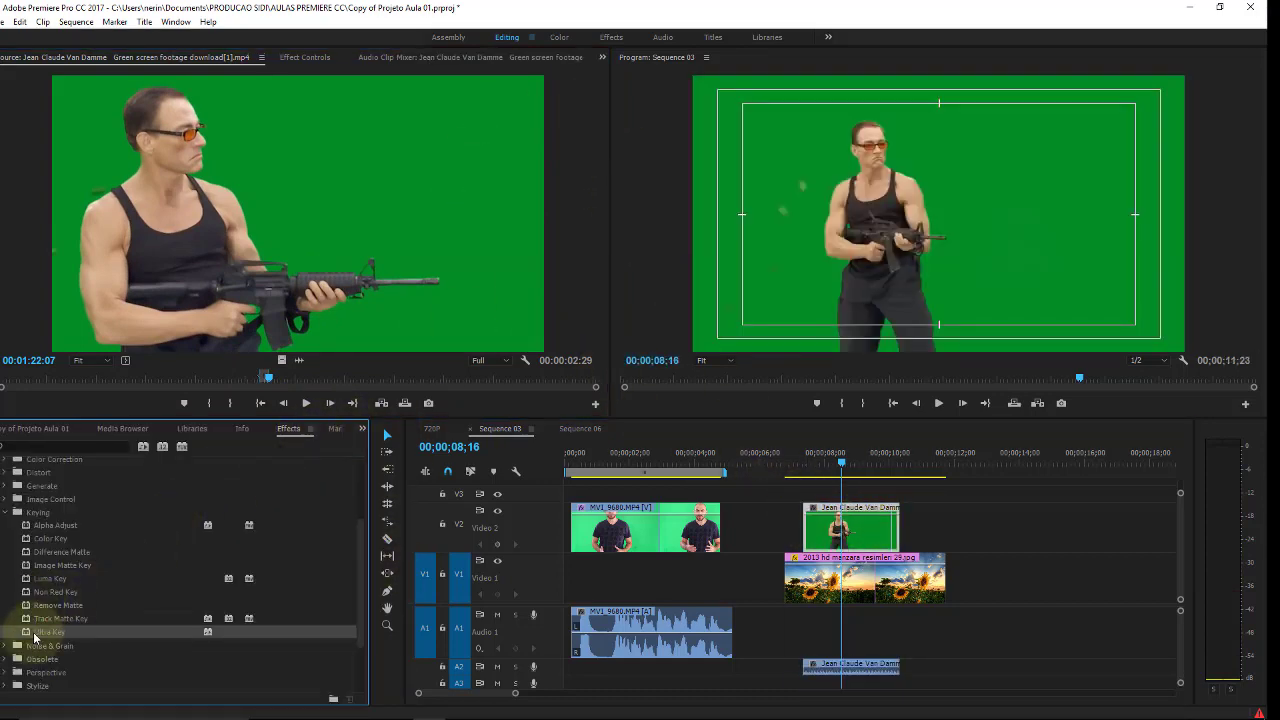
left_click_drag(45, 632, 850, 527)
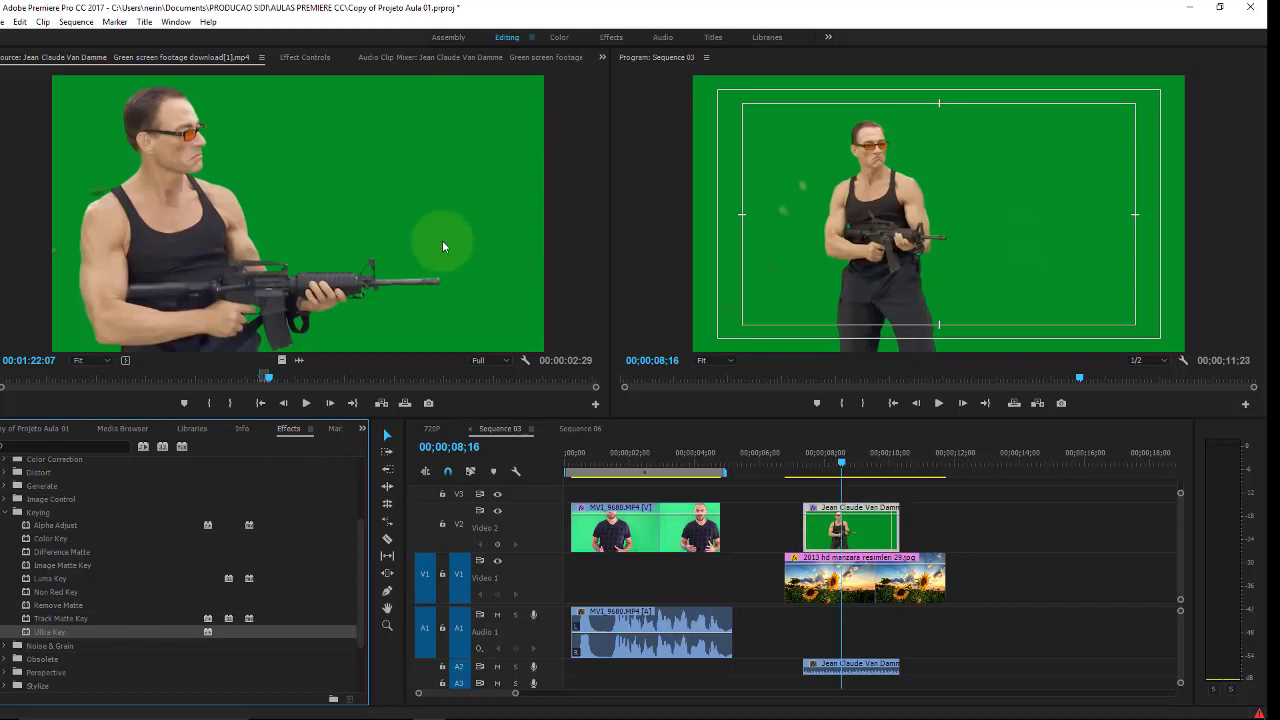
left_click(297, 58)
left_click(855, 530)
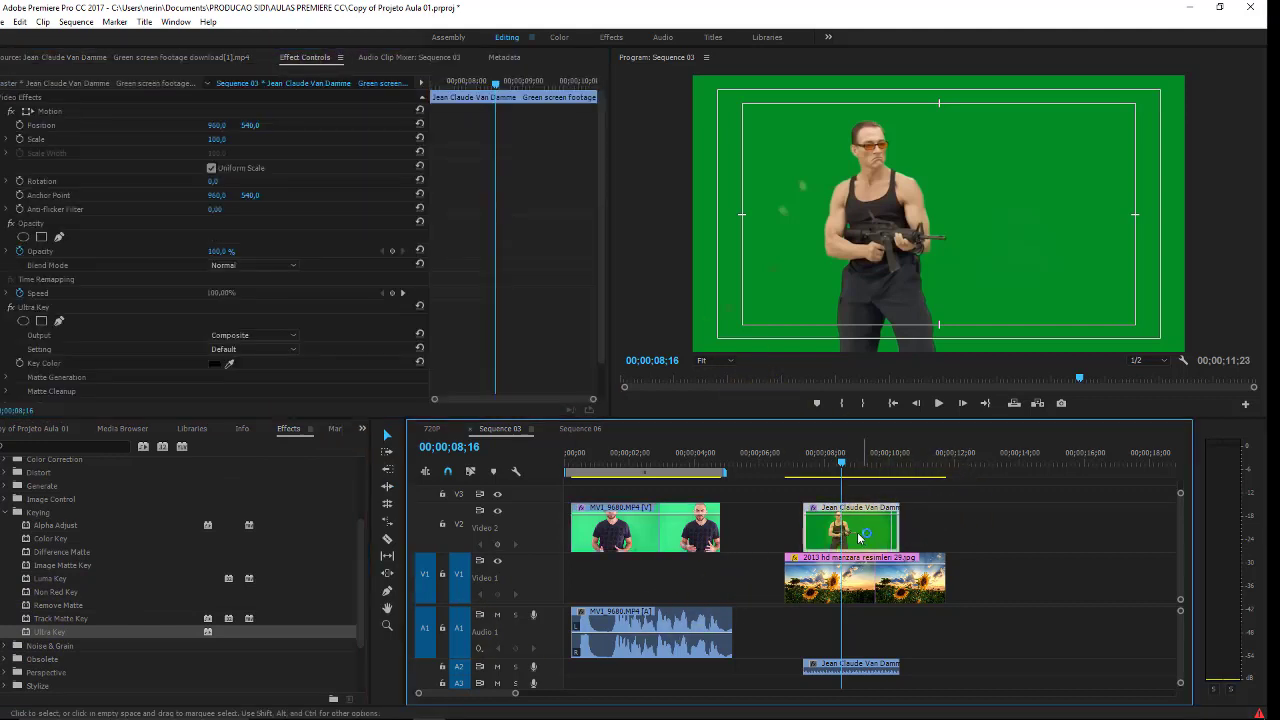
left_click_drag(230, 362, 766, 214)
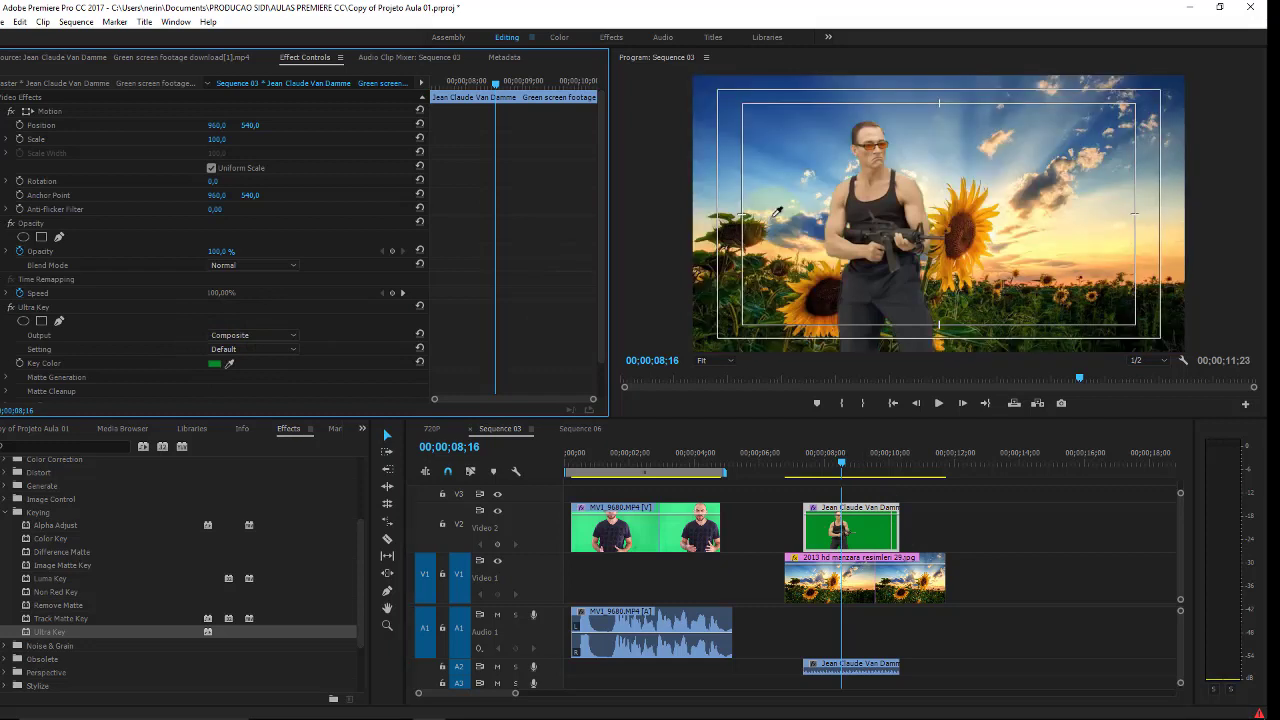
Step: Preview the keyed clip over the sunflowers, then set the work area to end near 10 seconds and start at the action clip
left_click_drag(847, 461, 824, 462)
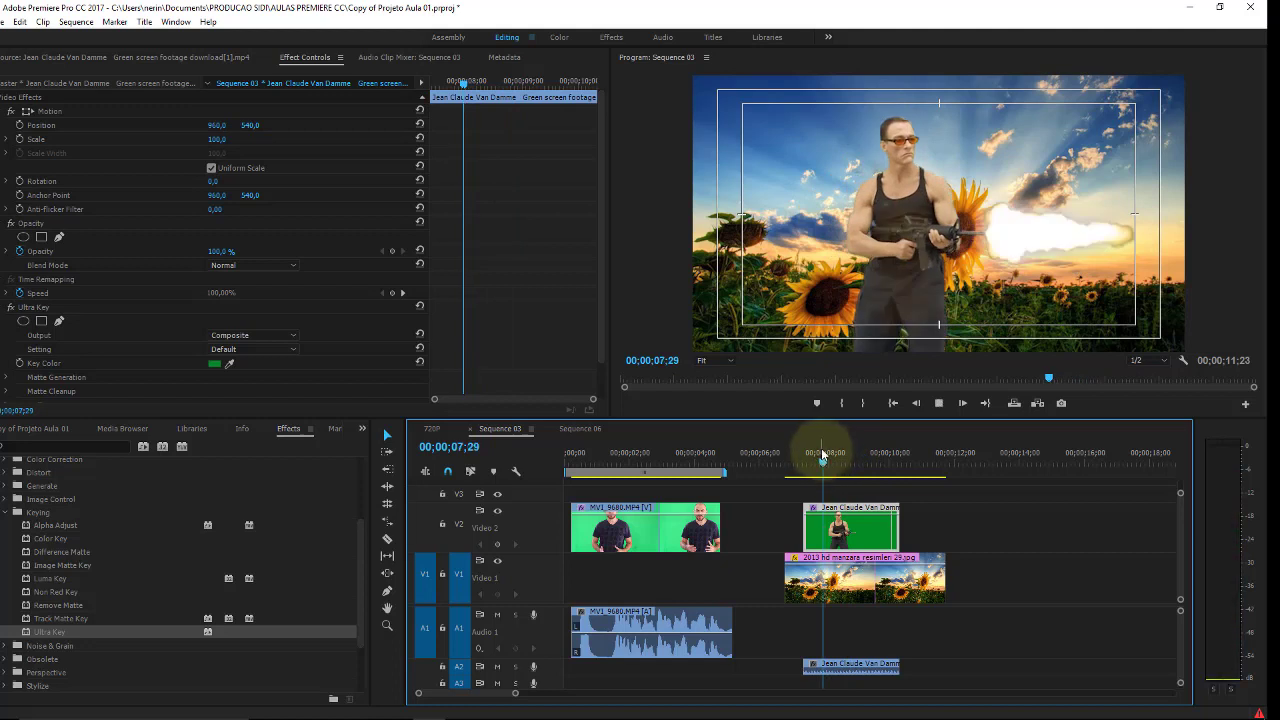
key("space")
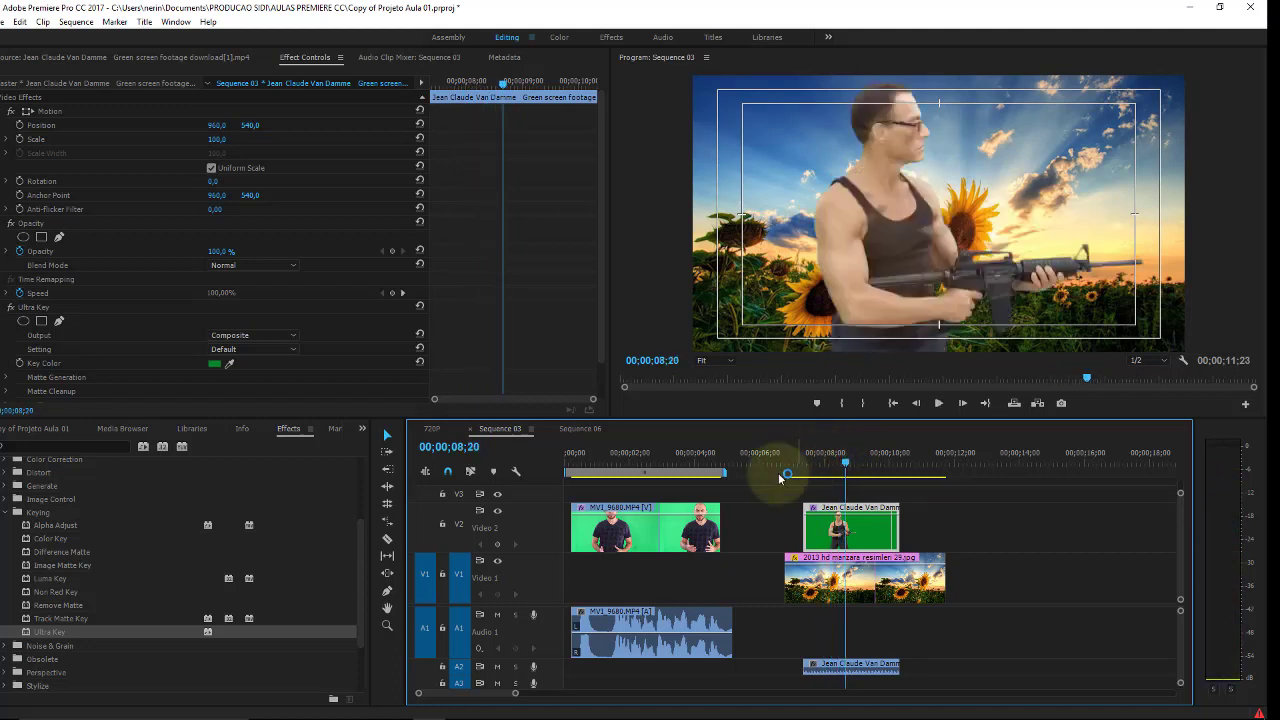
left_click_drag(728, 479, 895, 472)
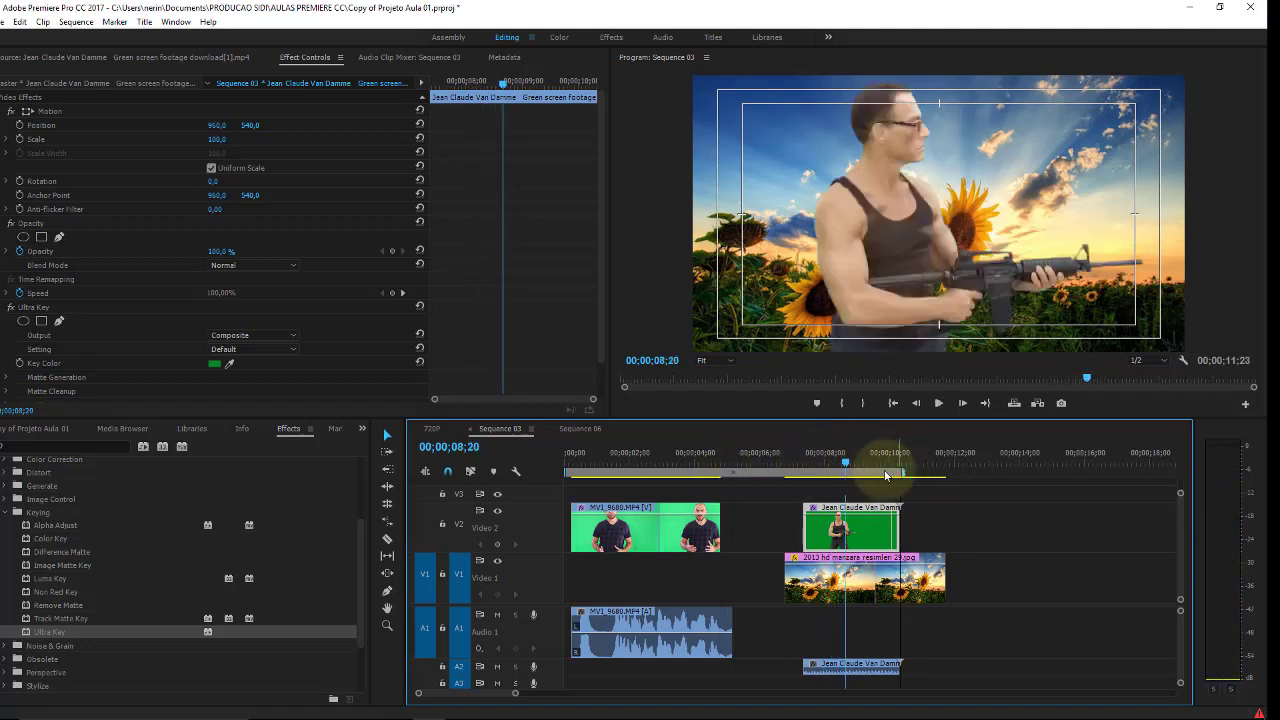
left_click(568, 476)
key("space")
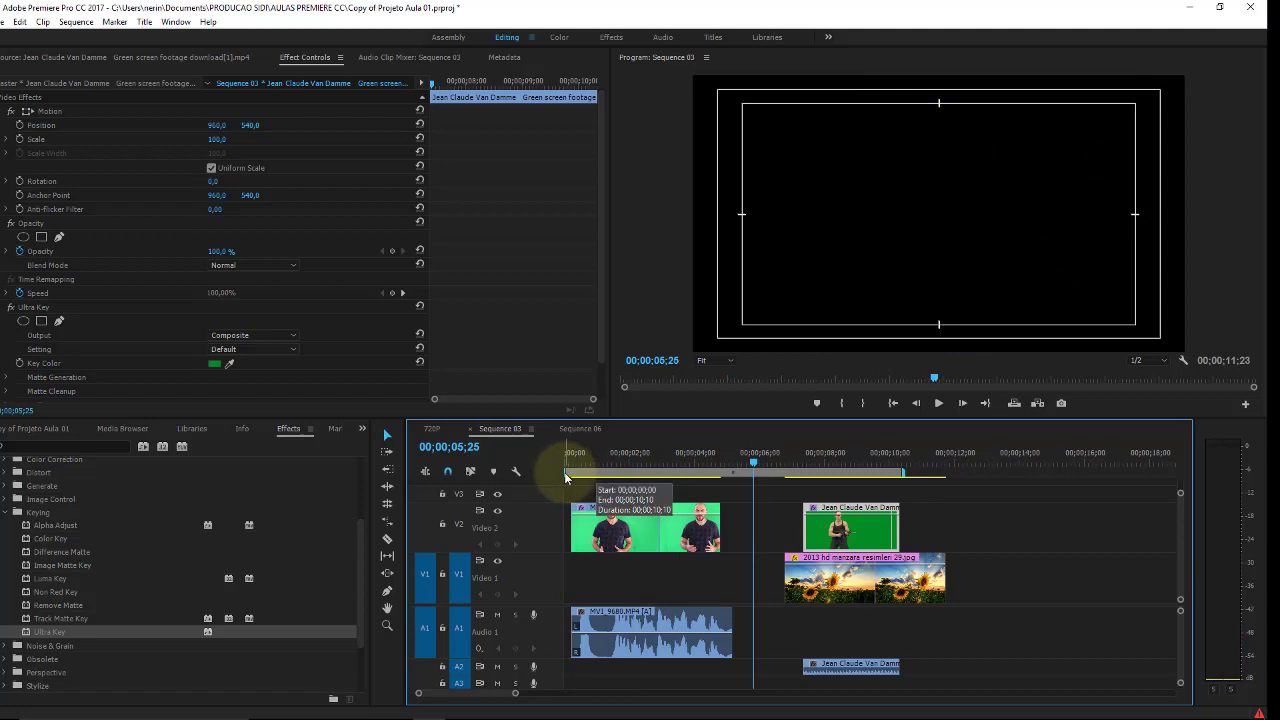
left_click_drag(565, 477, 813, 470)
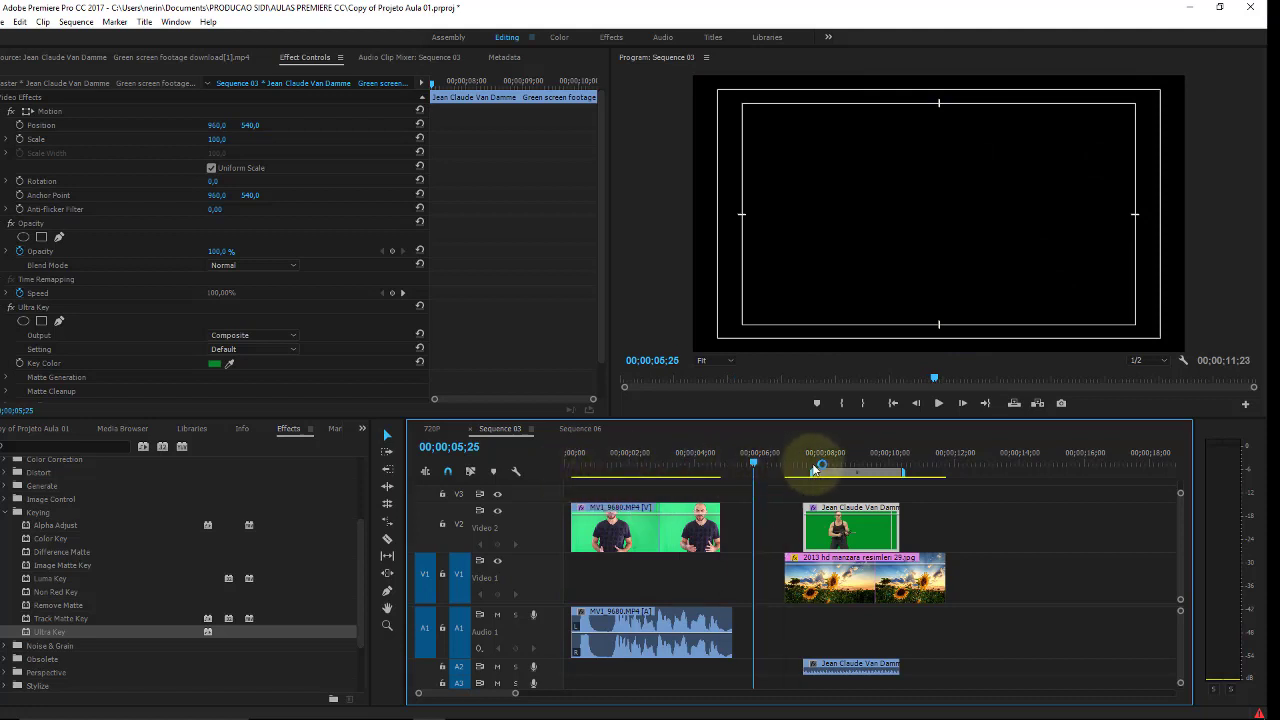
Step: Set the action clip's Ultra Key to Aggressive and raise Matte Cleanup Soften to about 14
left_click(835, 455)
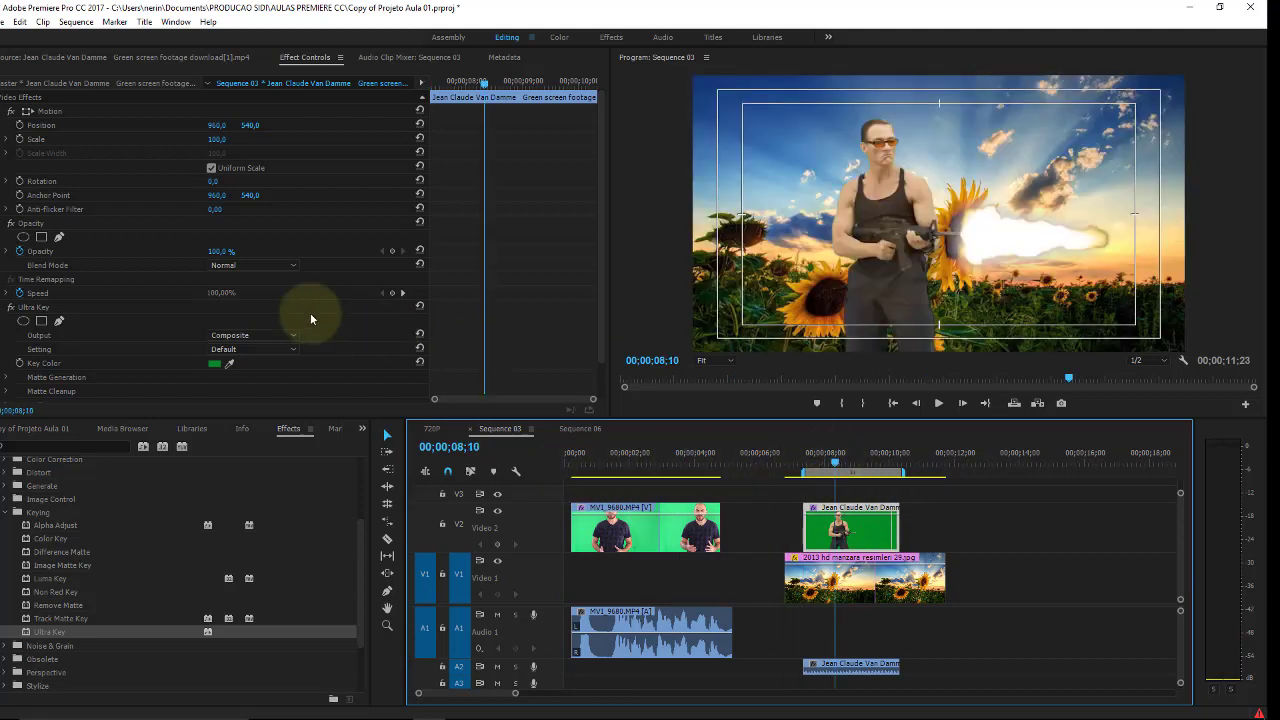
left_click(280, 348)
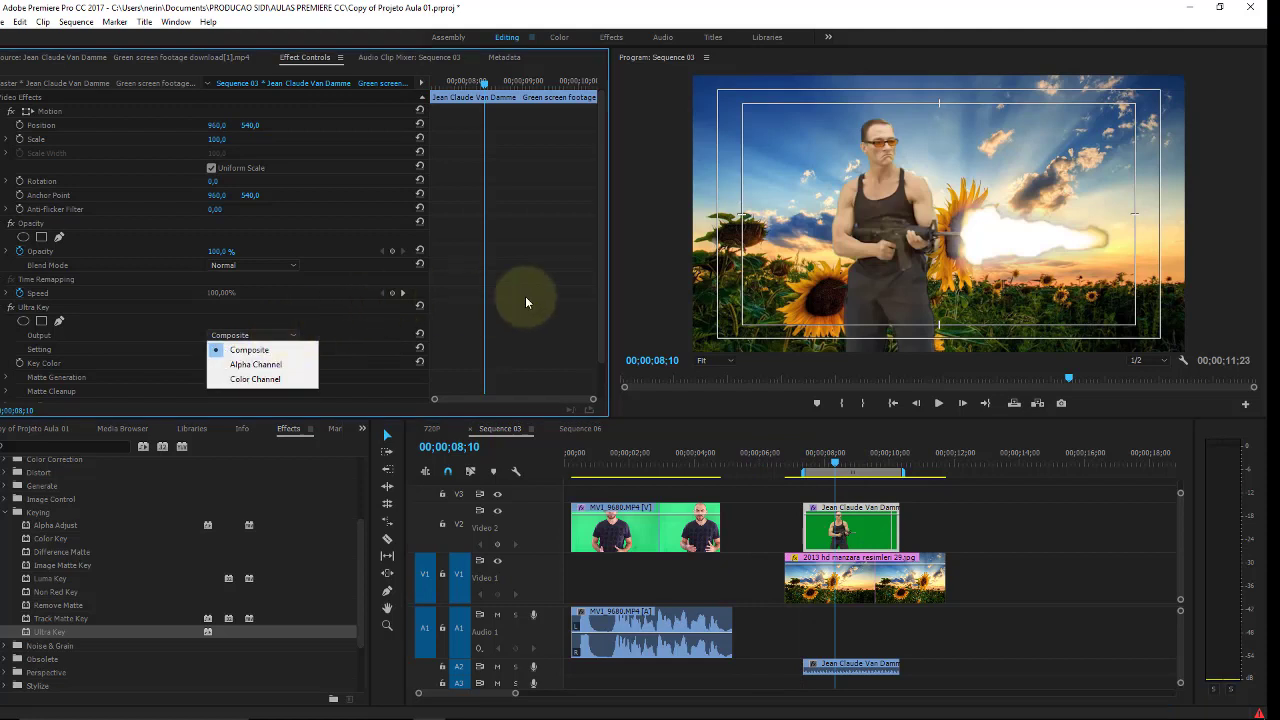
left_click(287, 352)
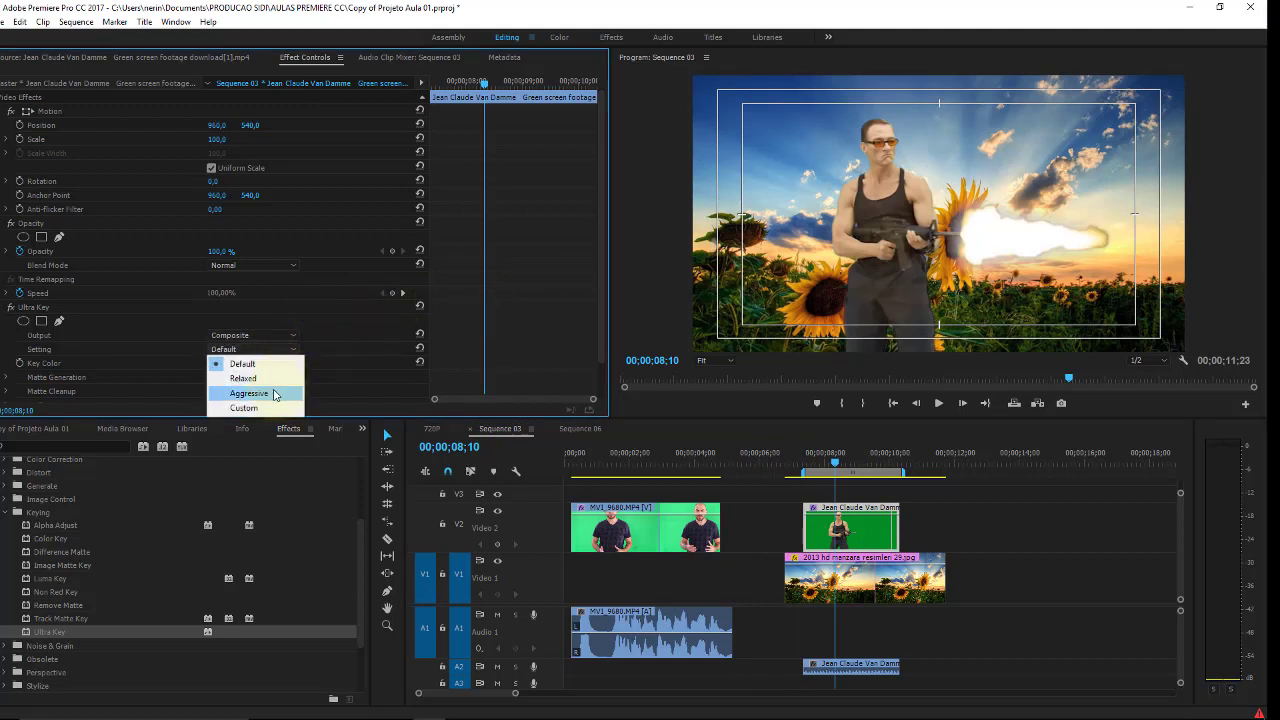
left_click(249, 393)
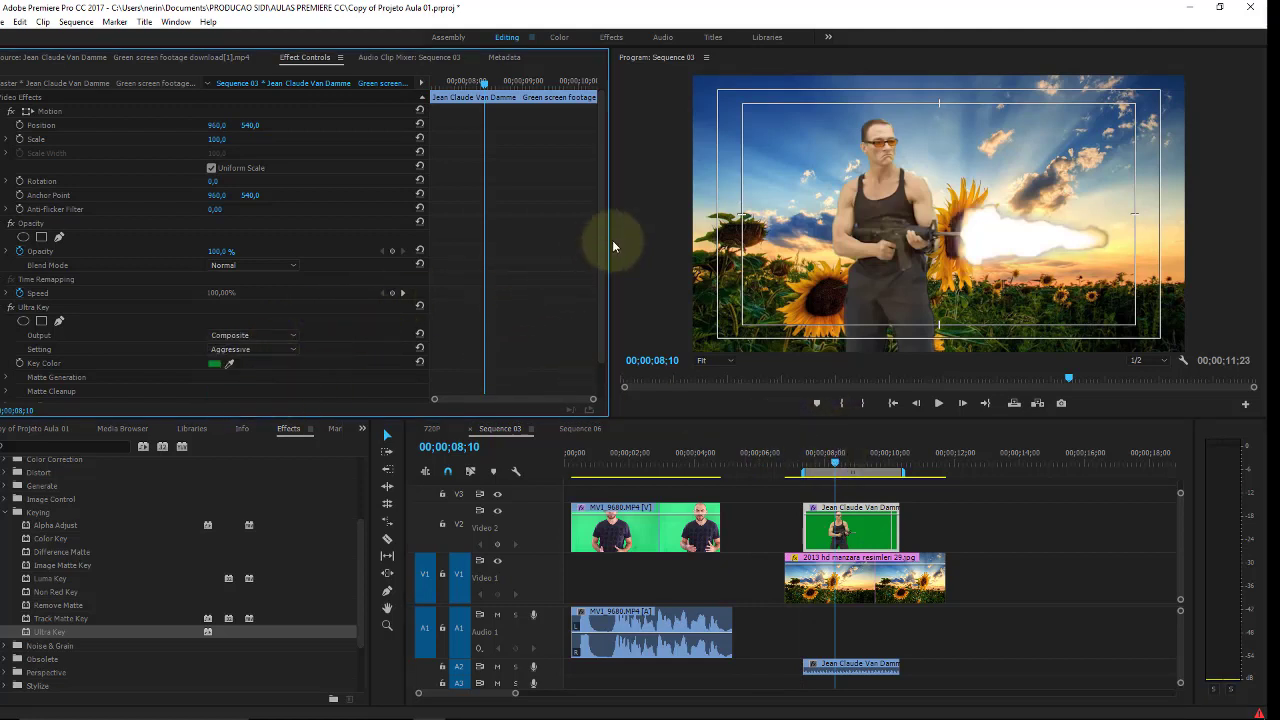
scroll(600, 295, "down", 2)
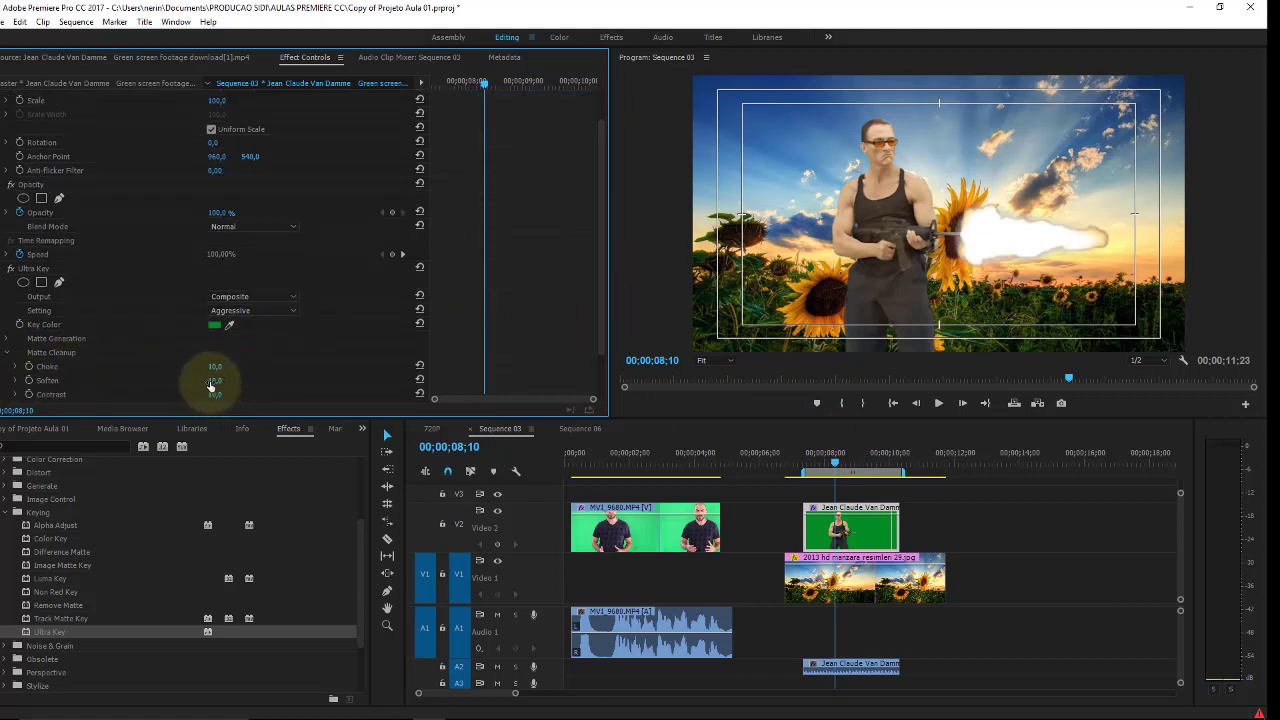
mouse_move(252, 372)
left_mouse_down()
mouse_move(301, 375)
mouse_move(225, 381)
left_mouse_up()
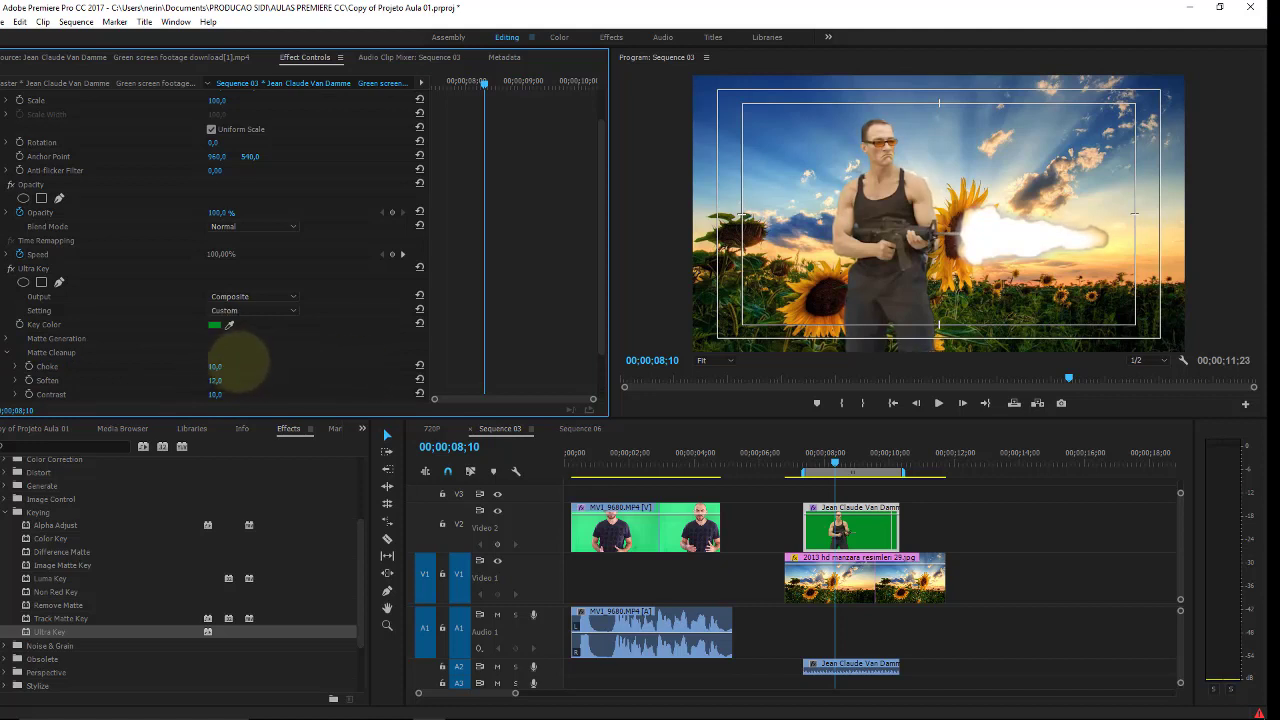
left_click(236, 366)
left_click_drag(831, 463, 843, 459)
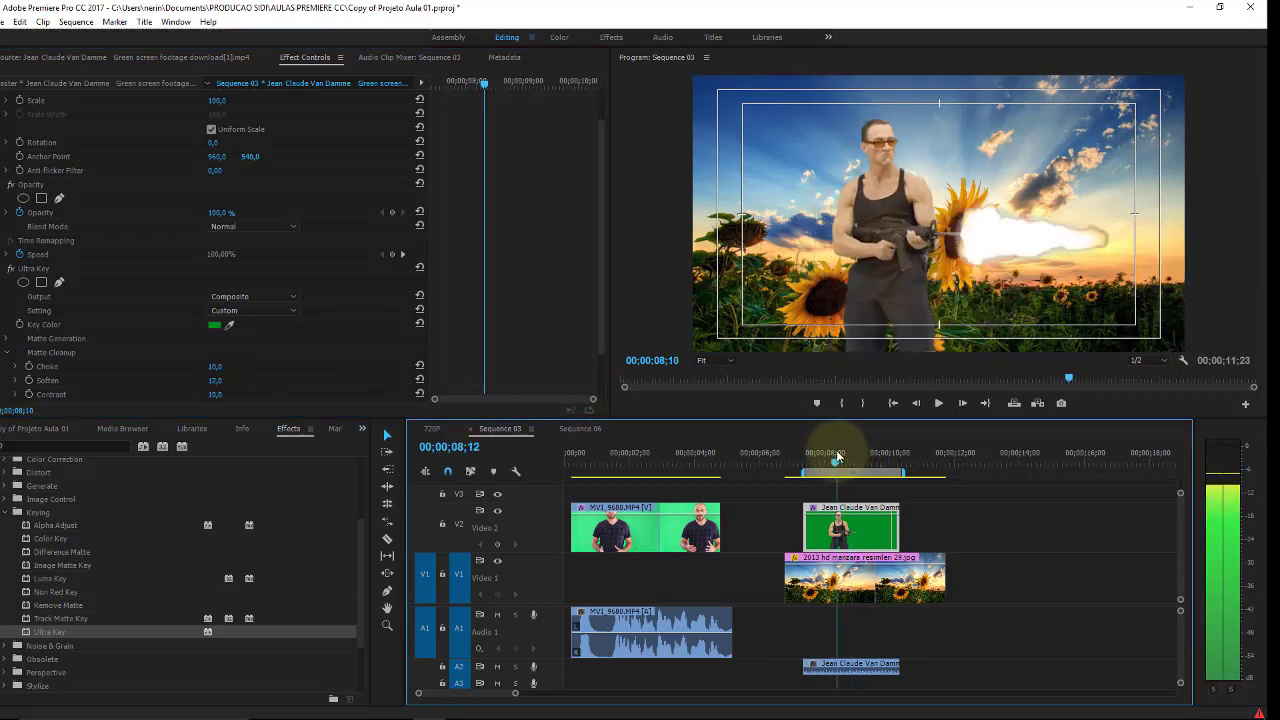
Step: Review the key around frame 09;02, select only the V2 action clip, and expand Image Control effects
left_click_drag(844, 458, 866, 436)
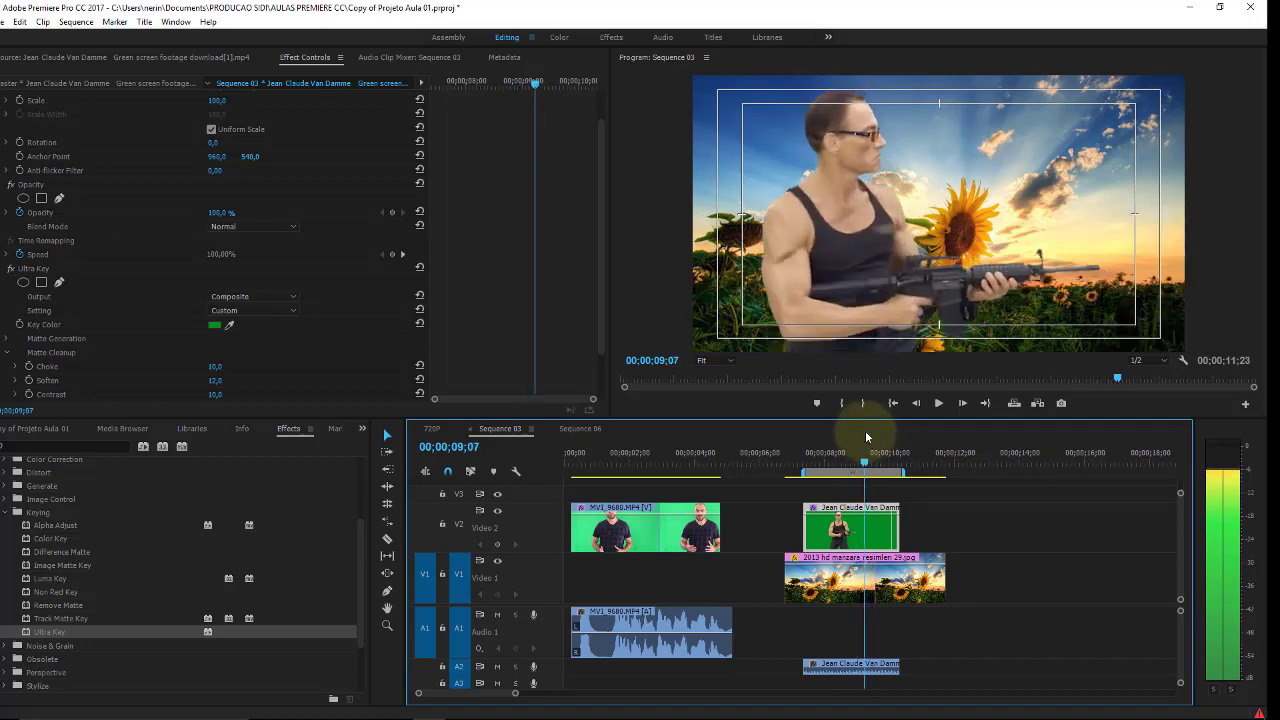
left_click_drag(866, 434, 861, 437)
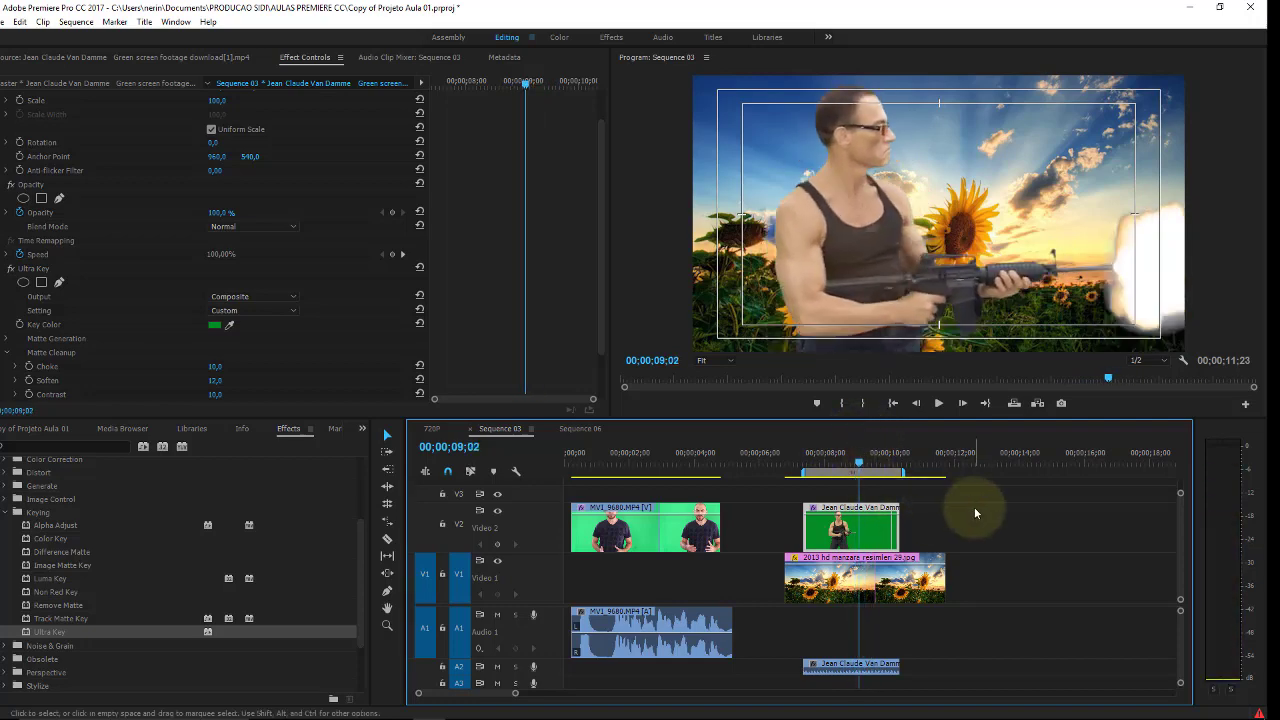
left_click_drag(868, 563, 868, 564)
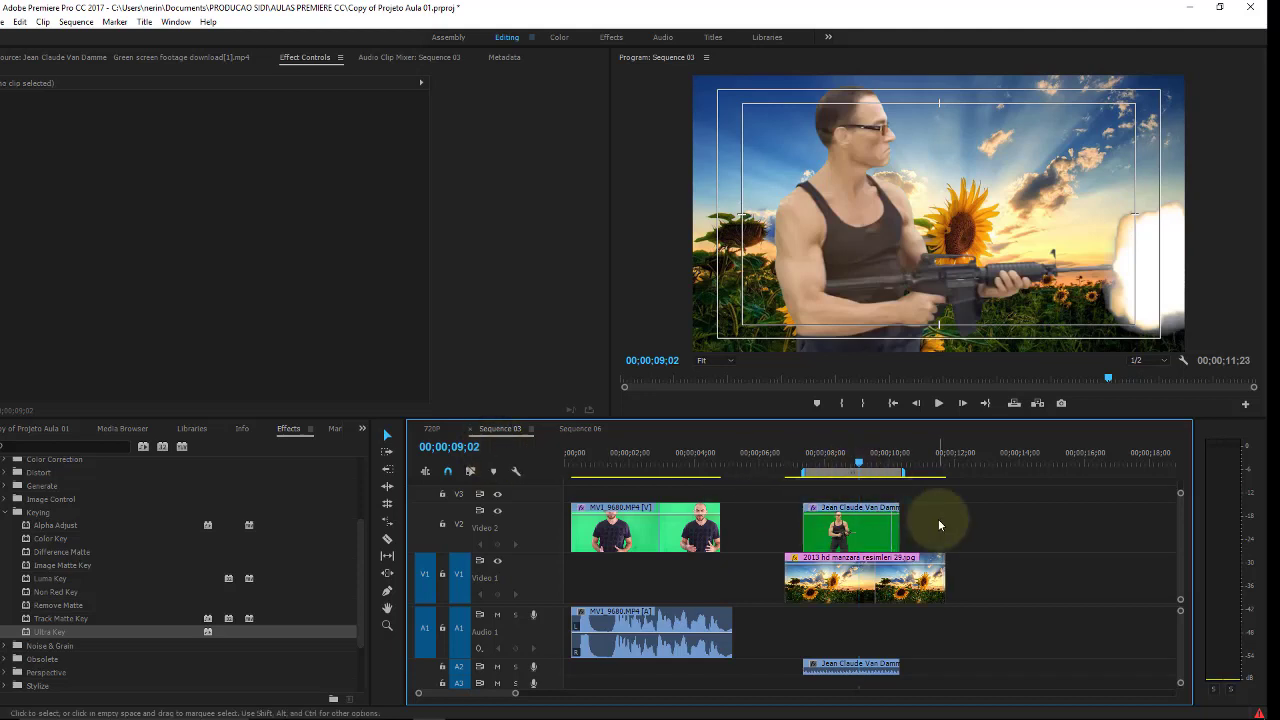
left_click(858, 530)
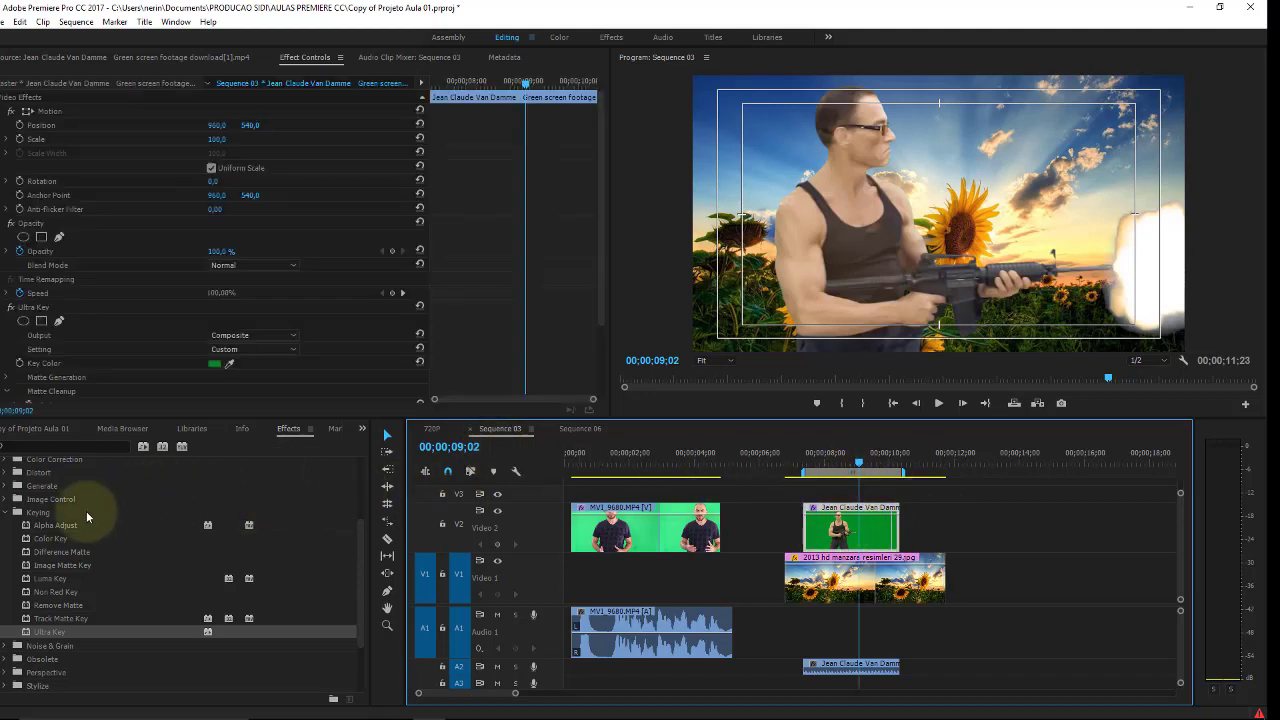
left_click(7, 499)
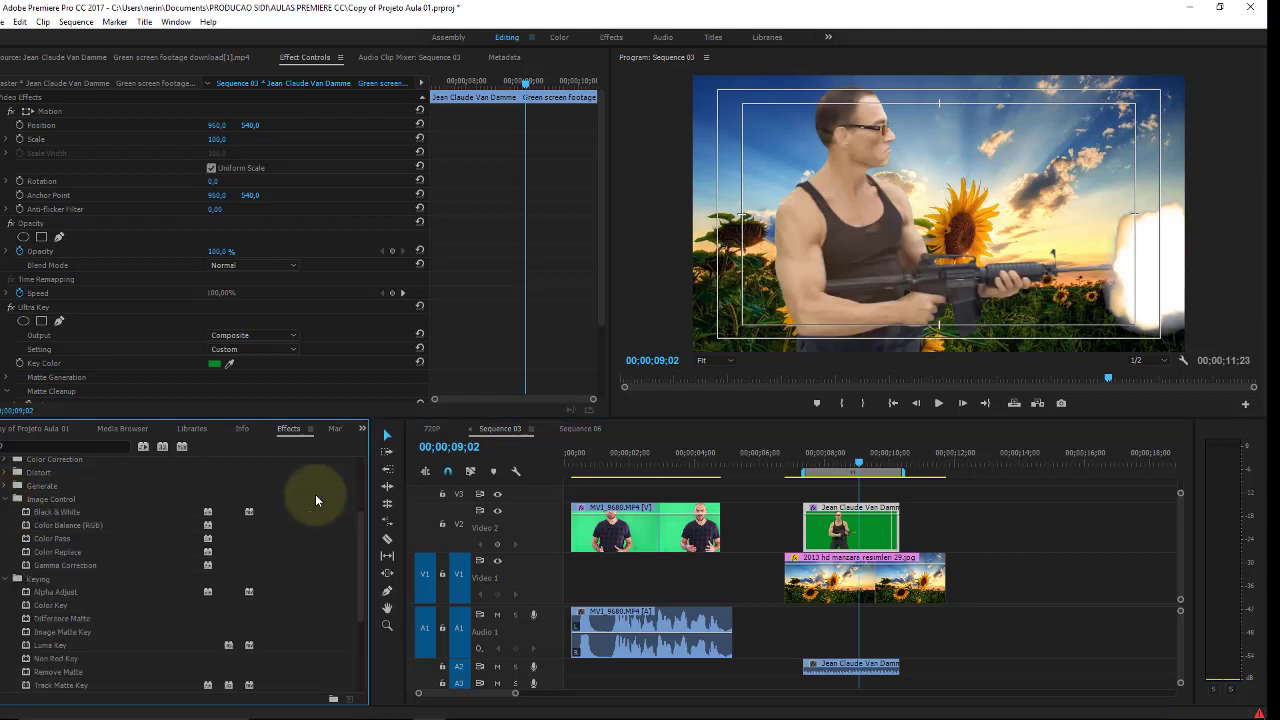